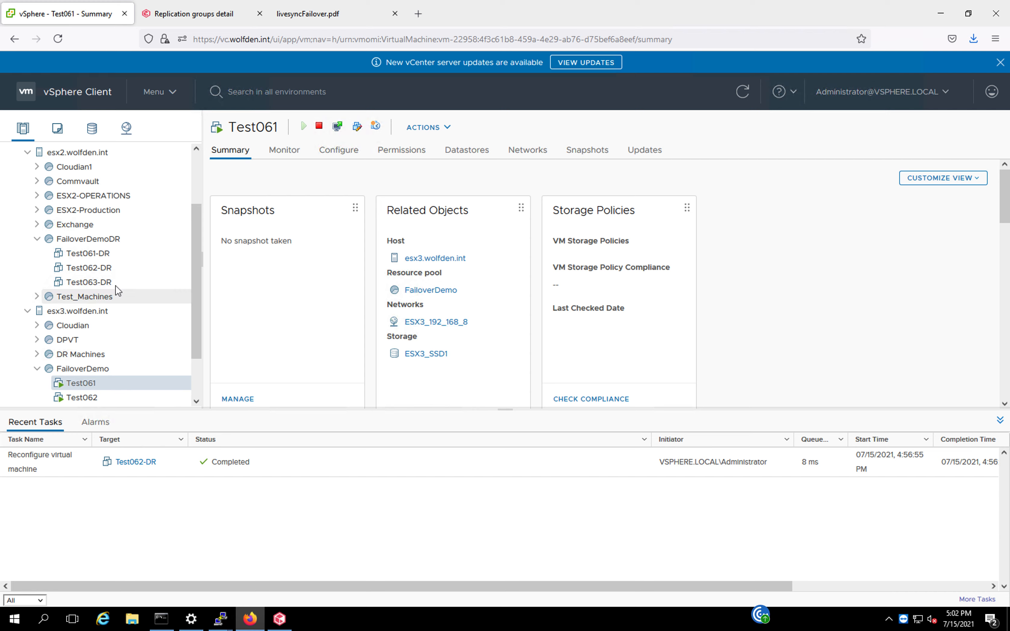
Examine the Test061-DR virtual machine summary and the demo environment diagram in the failover PDF.
{"action": "left_click", "coordinate": [92, 258]}
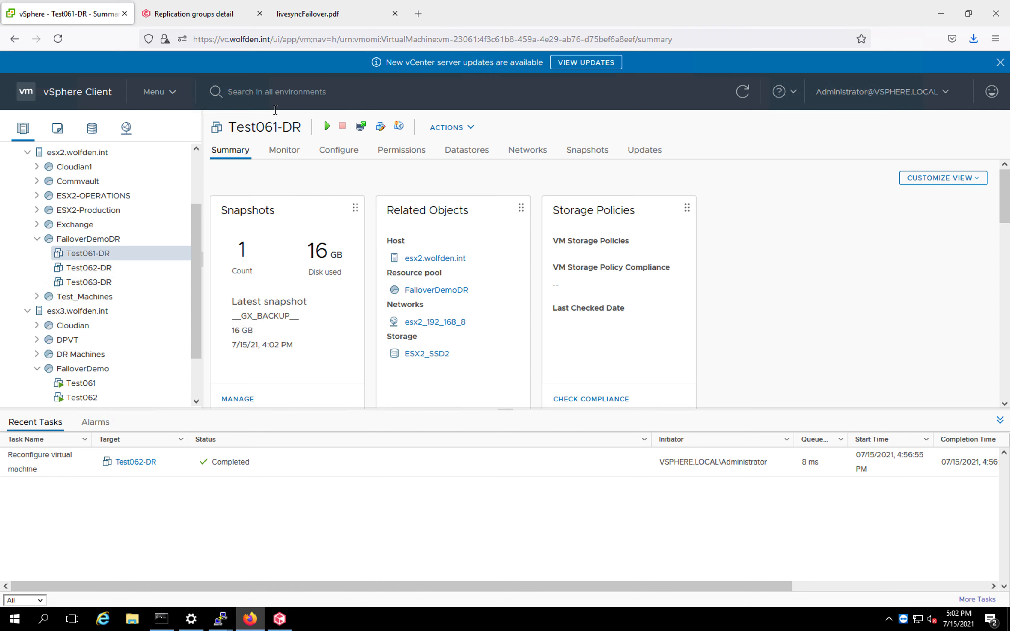
{"action": "left_click", "coordinate": [308, 17]}
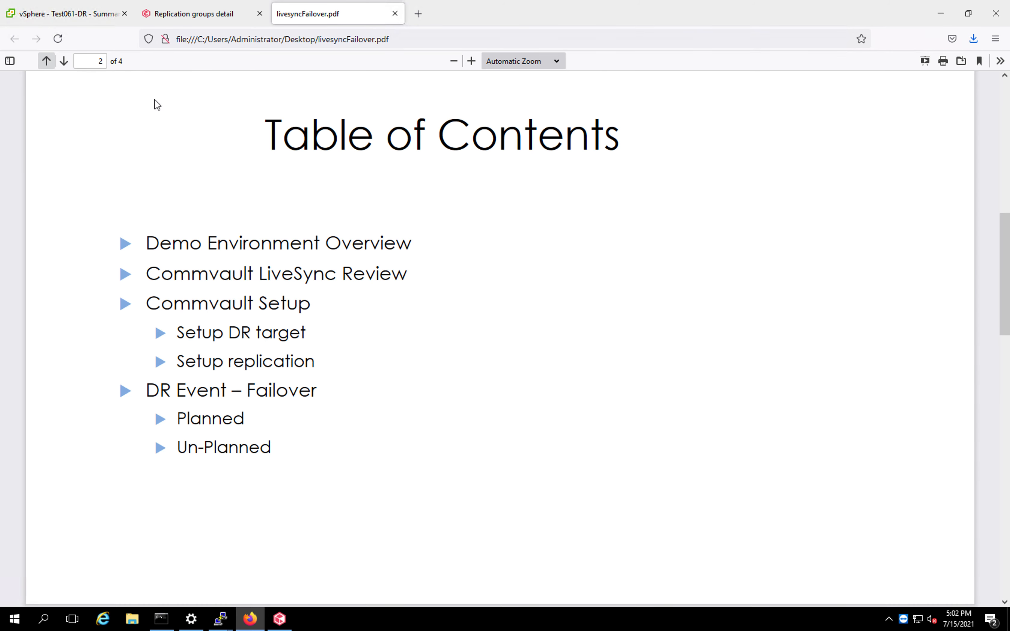
{"action": "left_click", "coordinate": [63, 61]}
{"action": "left_click", "coordinate": [64, 62]}
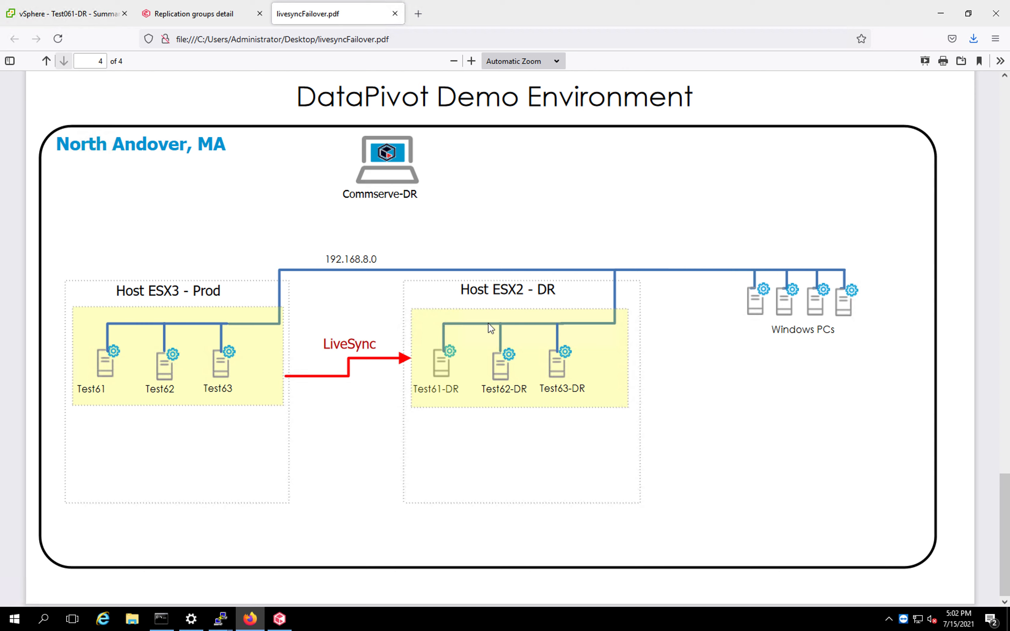
Switch to Command Center and open the FailoverDemo recovery target to review its settings.
{"action": "mouse_move", "coordinate": [195, 6]}
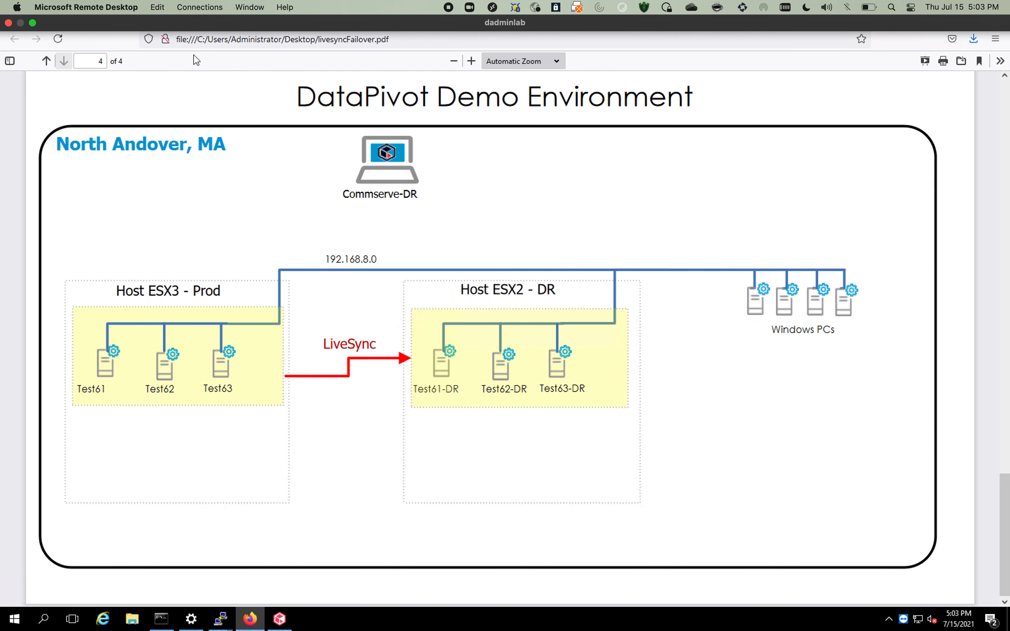
{"action": "left_click", "coordinate": [199, 18]}
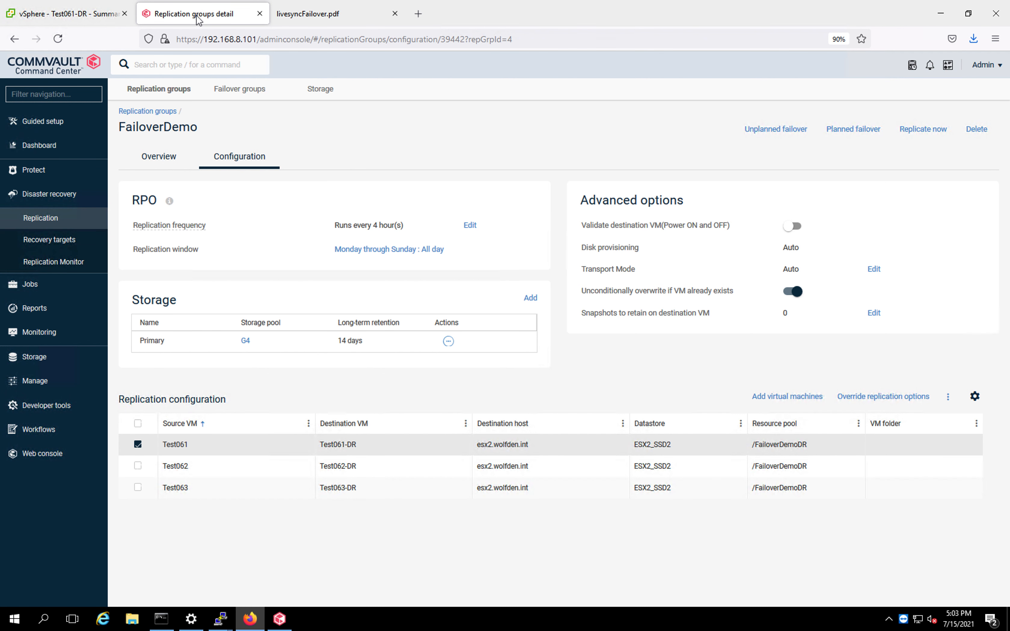
{"action": "left_click", "coordinate": [50, 246]}
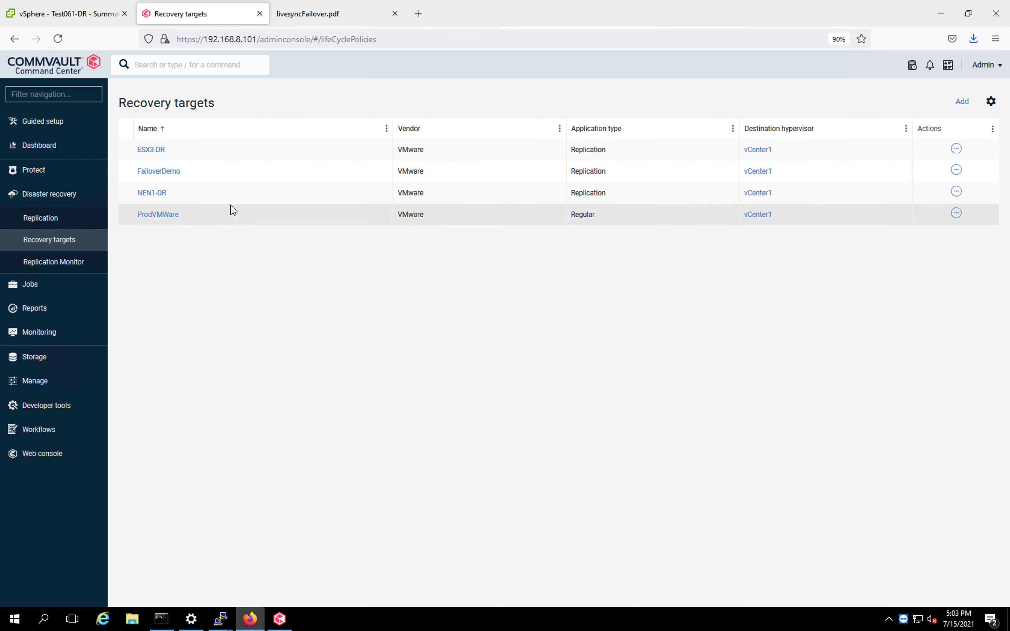
{"action": "left_click", "coordinate": [167, 171]}
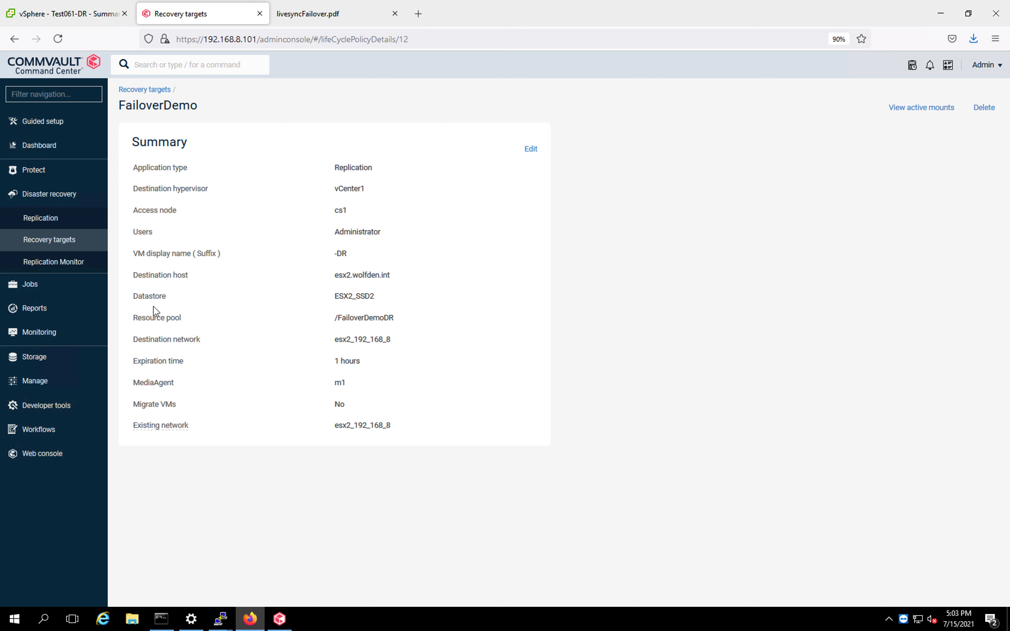
Open the FailoverDemo replication group's overview to check its replication monitor.
{"action": "left_click", "coordinate": [48, 222]}
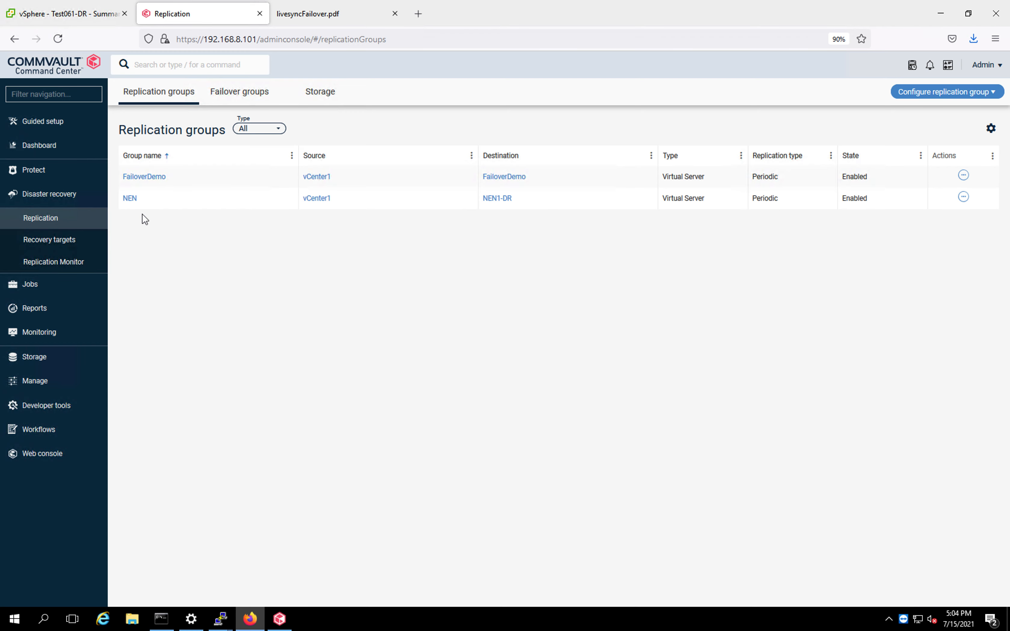
{"action": "left_click", "coordinate": [154, 180]}
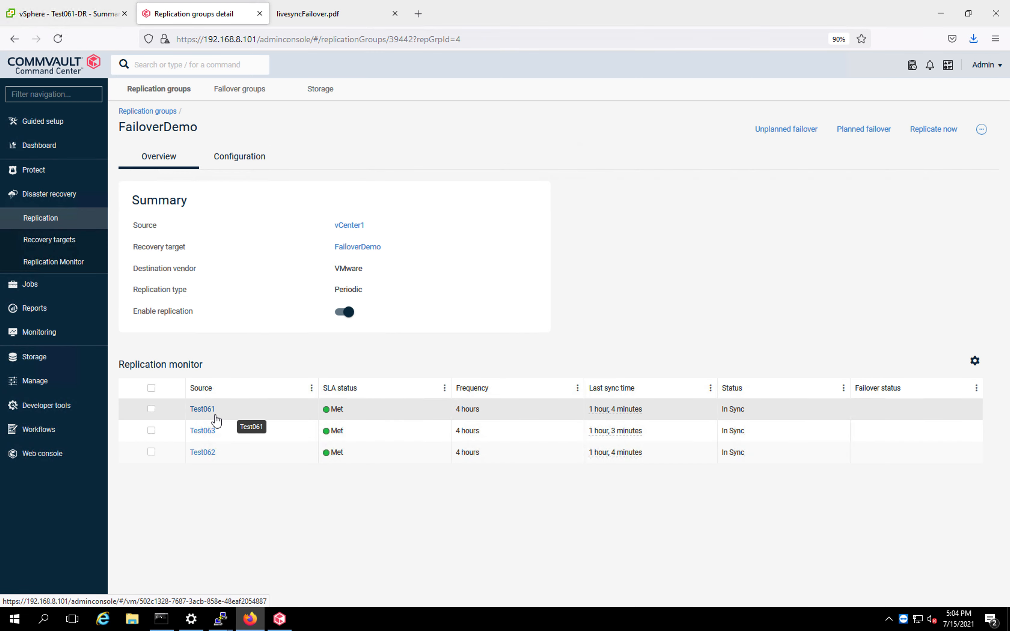
{"action": "mouse_move", "coordinate": [664, 406]}
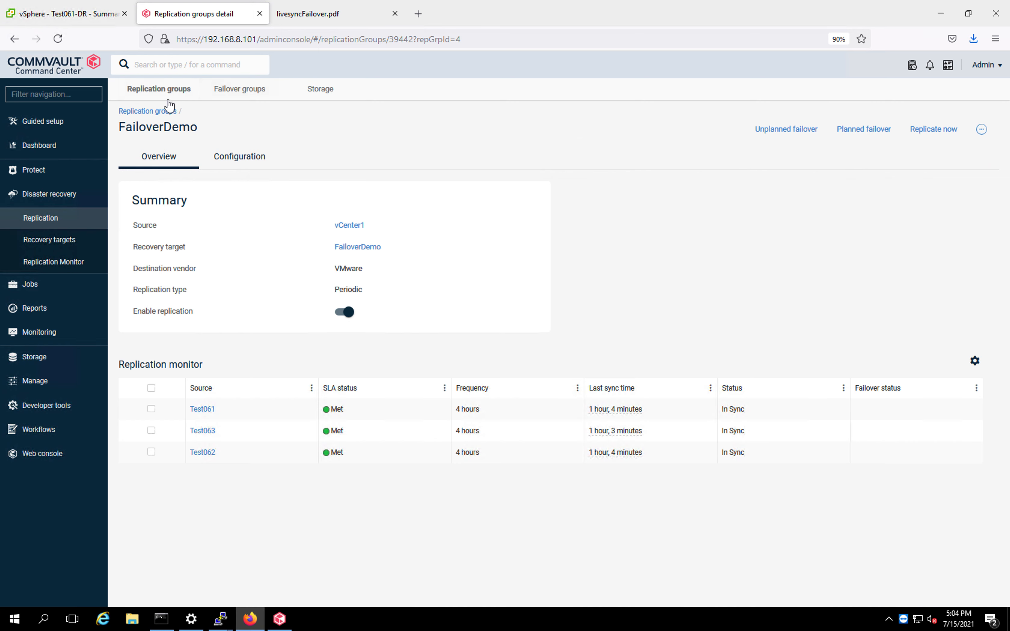
Open the FailoverDemoGroup failover group and review its group details, auto failover options and virtual machines.
{"action": "left_click", "coordinate": [240, 98]}
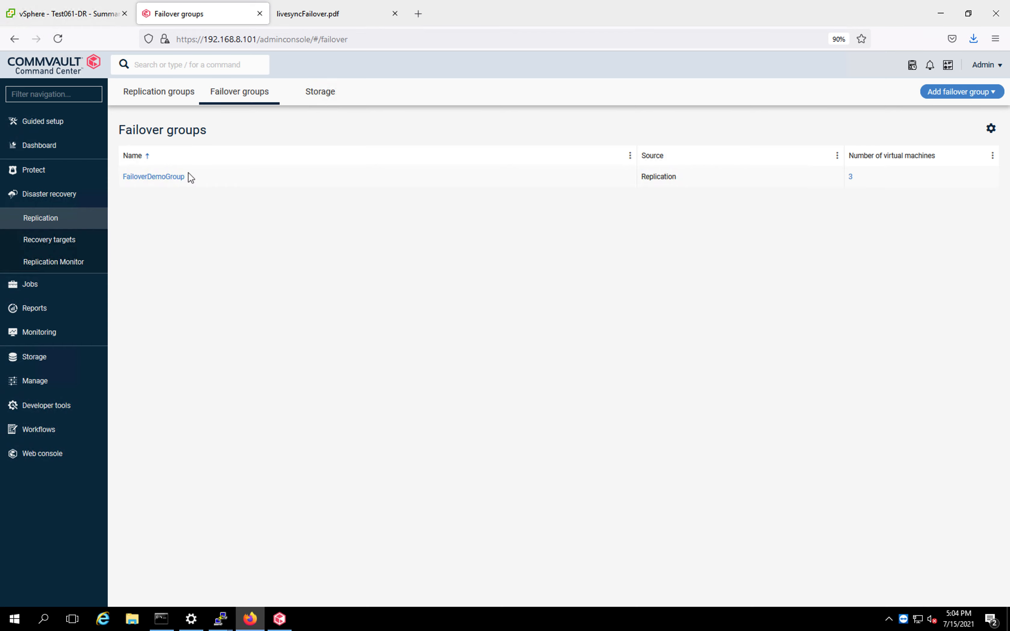
{"action": "left_click", "coordinate": [166, 181]}
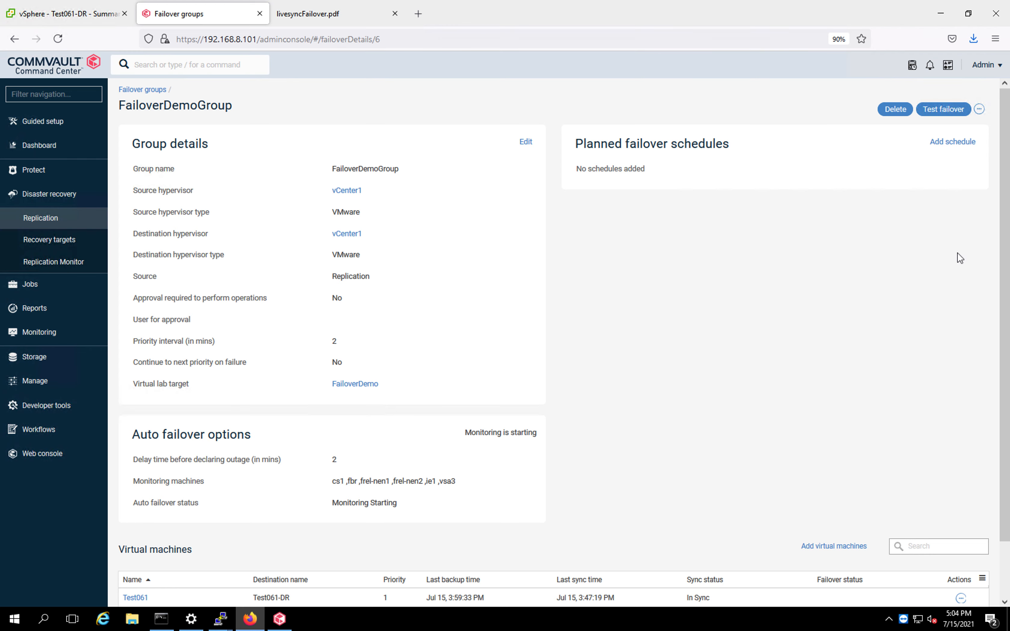
{"action": "scroll", "coordinate": [995, 190], "scroll_direction": "down", "scroll_amount": 2}
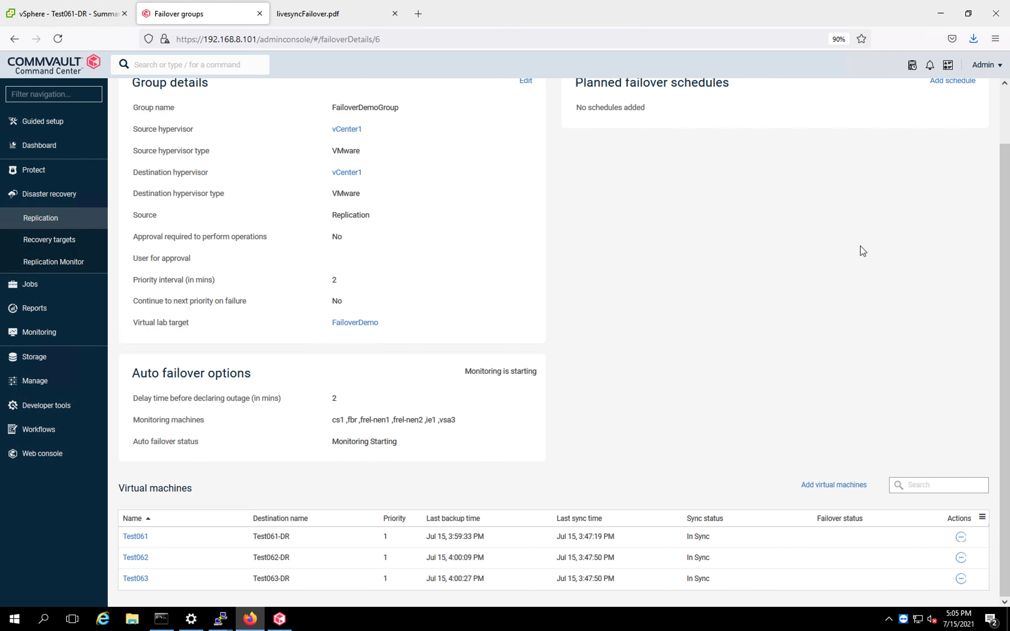
{"action": "scroll", "coordinate": [1005, 137], "scroll_direction": "up", "scroll_amount": 2}
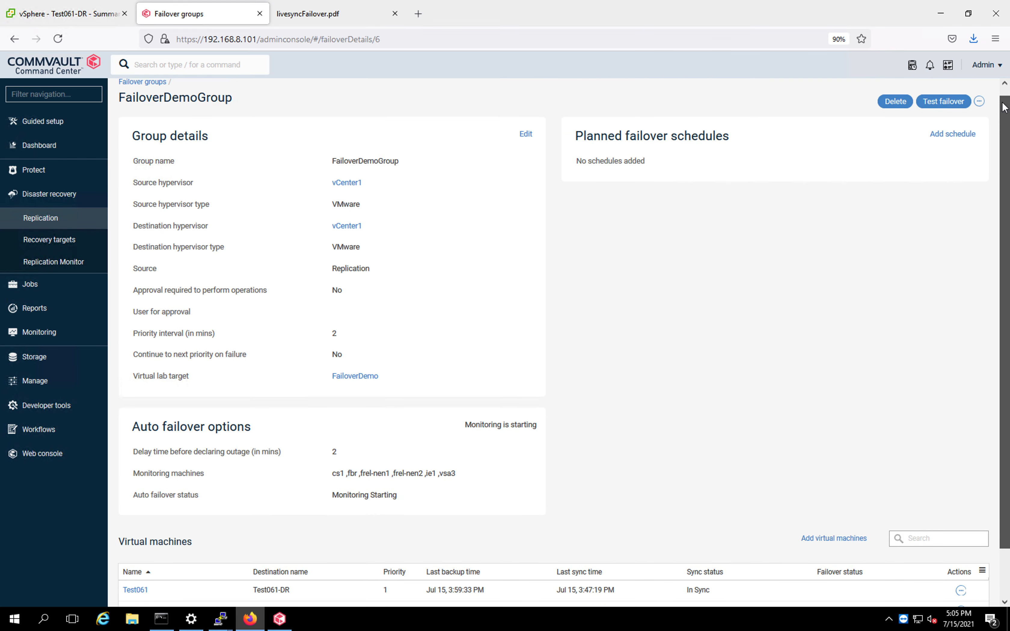
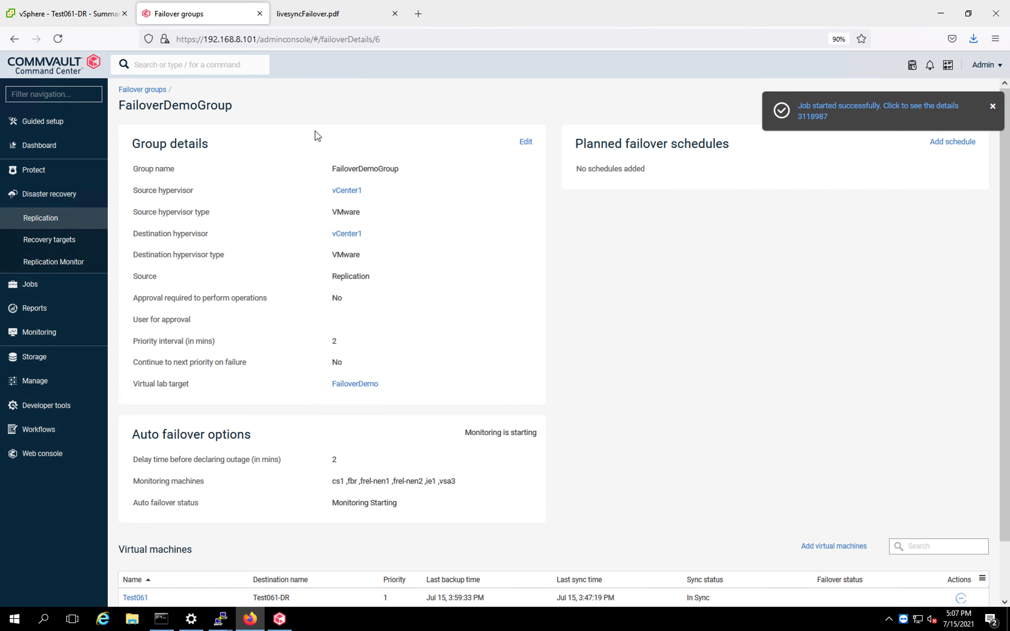
Open the started DR Orchestration planned failover job's details, then return to the active jobs list.
{"action": "left_click", "coordinate": [814, 118]}
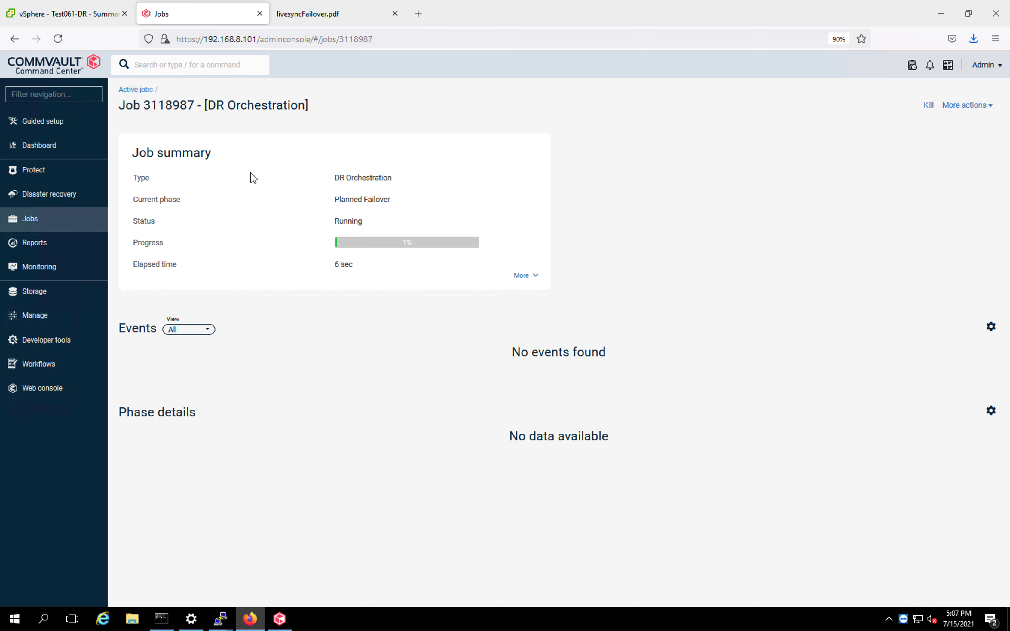
{"action": "left_click", "coordinate": [139, 89]}
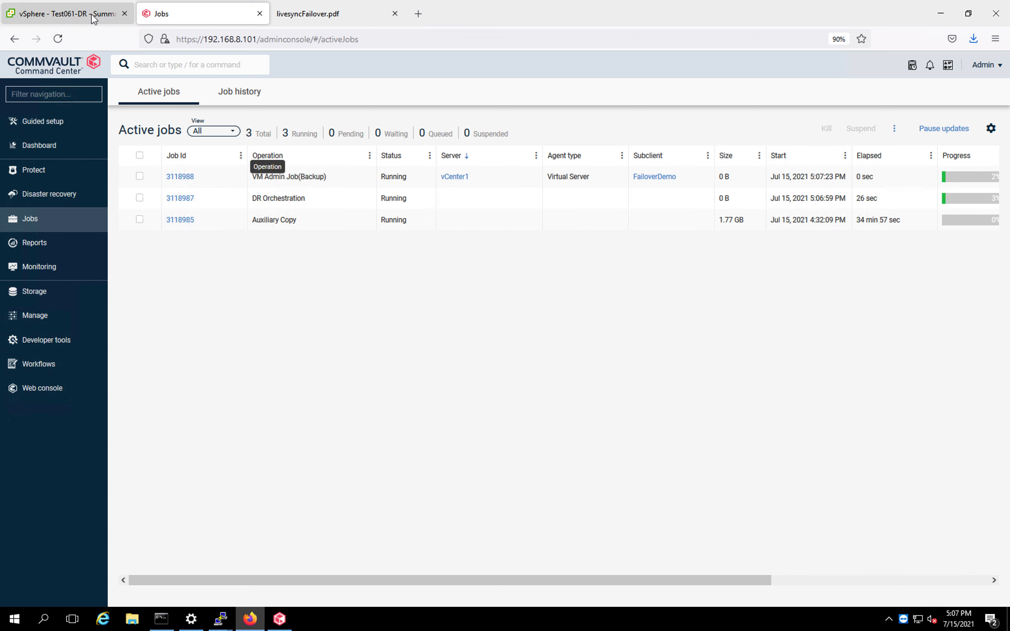
Check the vSphere inventory and recent tasks for the FailoverDemo source VMs on esx3.
{"action": "left_click", "coordinate": [66, 14]}
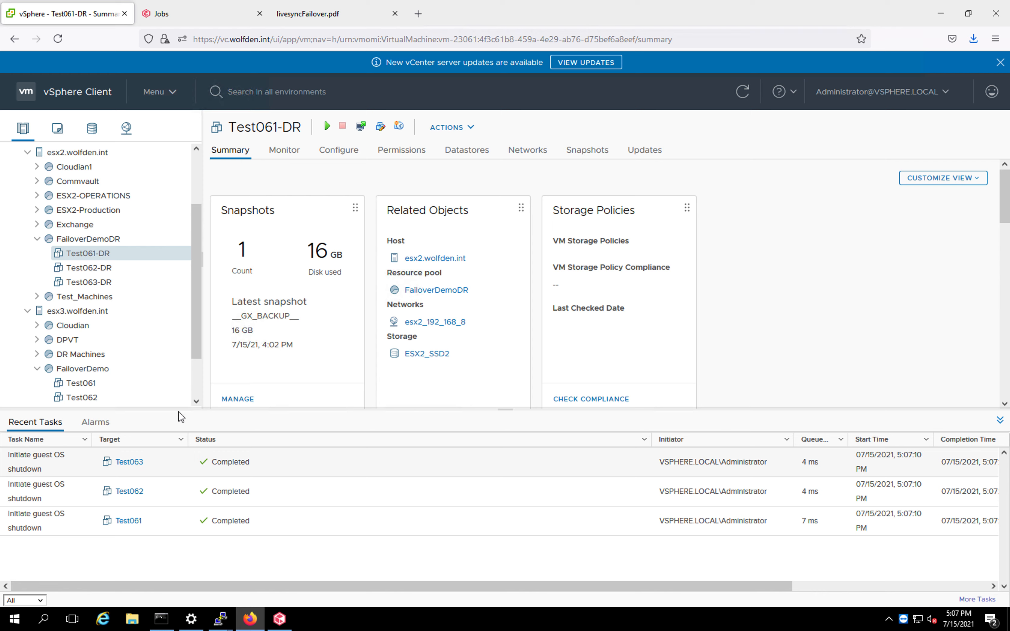
{"action": "left_click", "coordinate": [197, 403]}
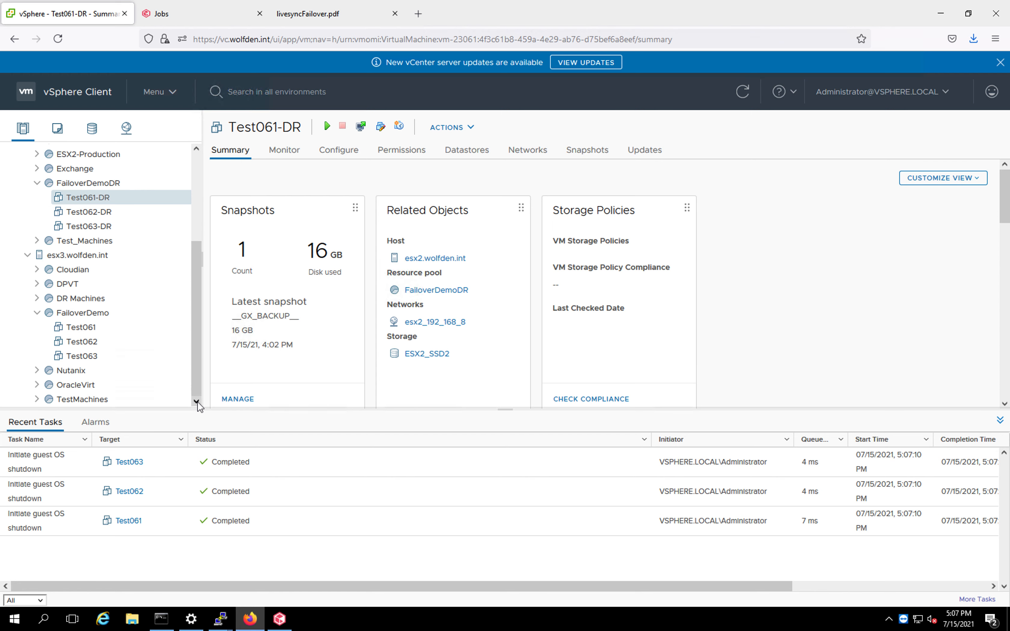
Open the details of the VM Admin backup job 3118988 in Command Center.
{"action": "left_click", "coordinate": [204, 17]}
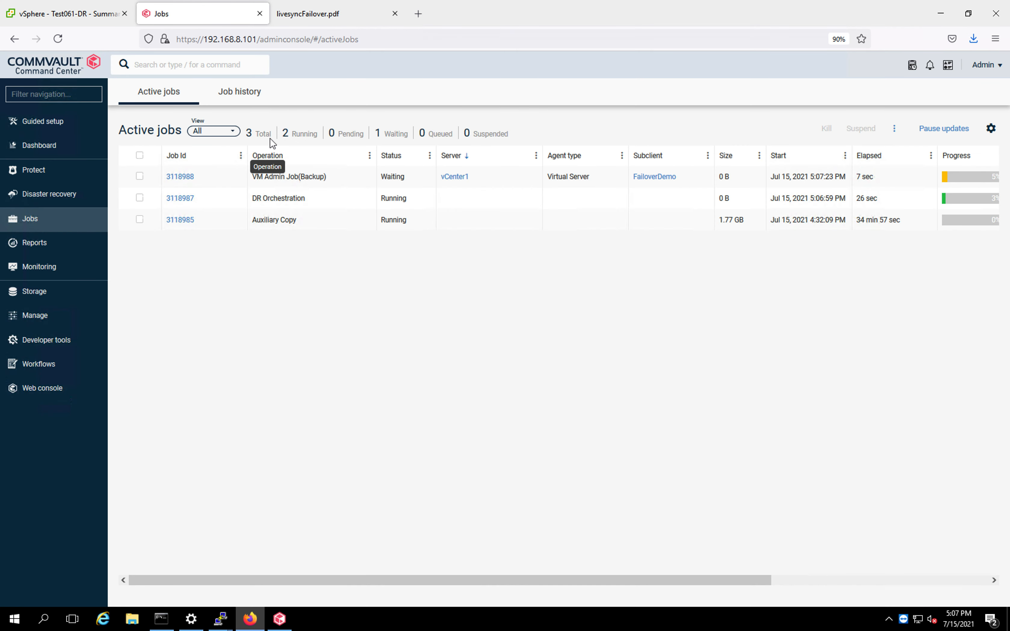
{"action": "left_click", "coordinate": [189, 179]}
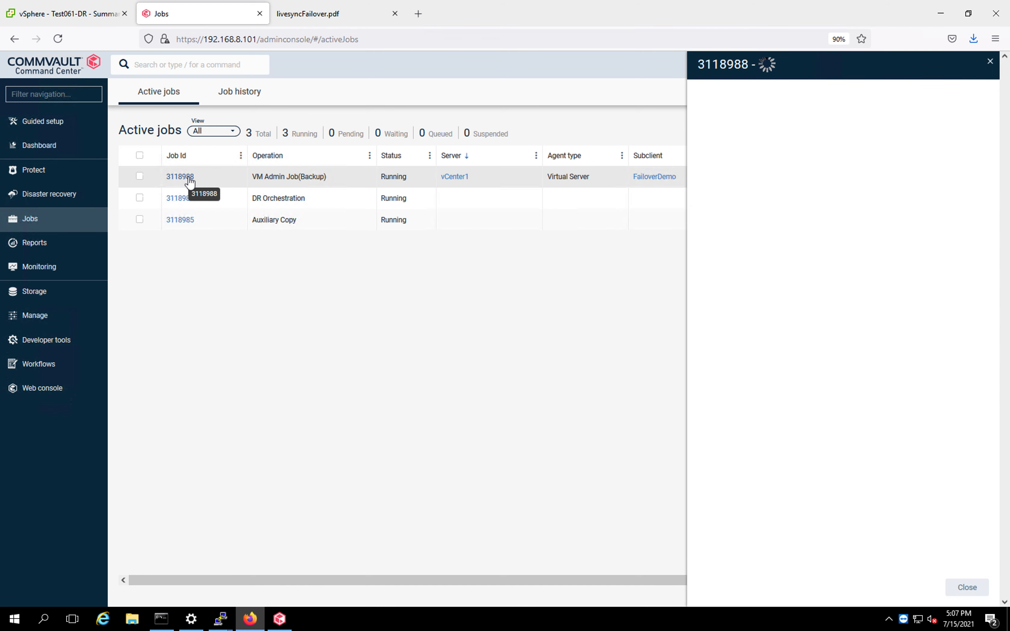
{"action": "left_click", "coordinate": [825, 100]}
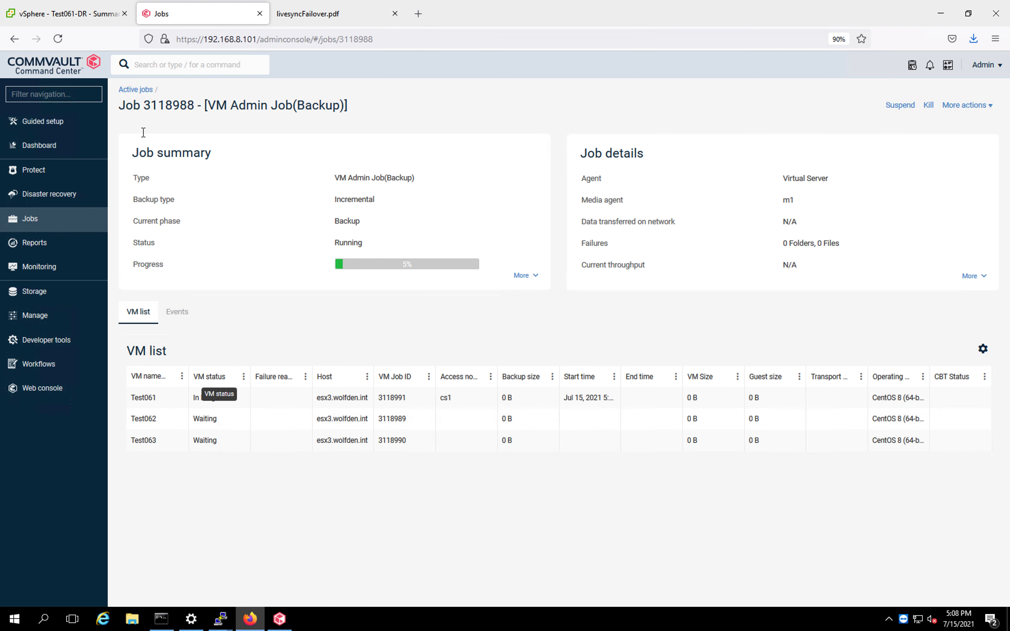
Inspect the snapshots on the source VMs Test061, Test062 and Test063 in vSphere.
{"action": "left_click", "coordinate": [93, 20]}
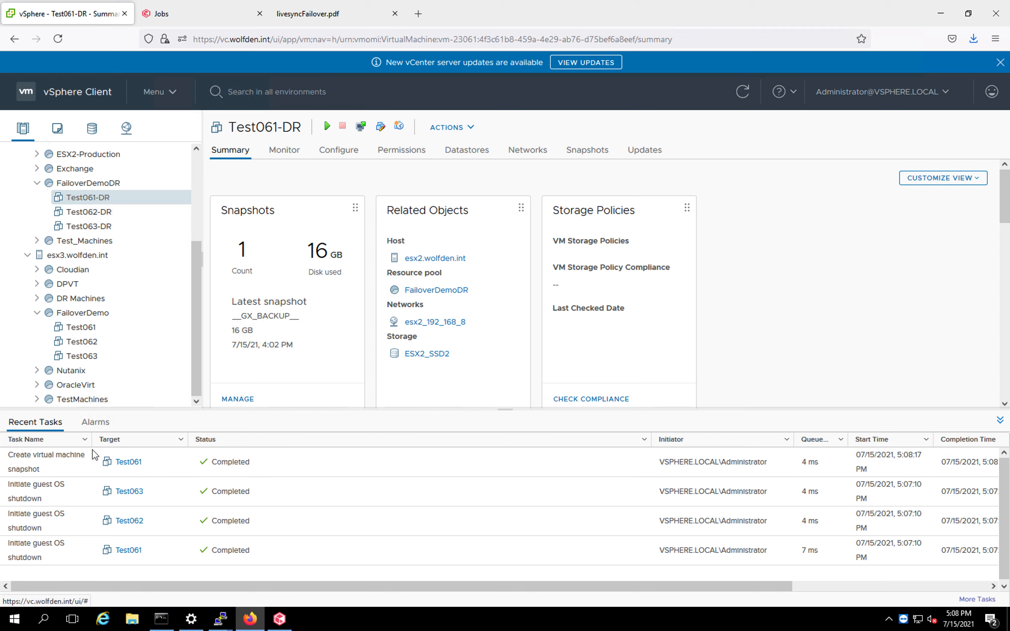
{"action": "left_click", "coordinate": [85, 330]}
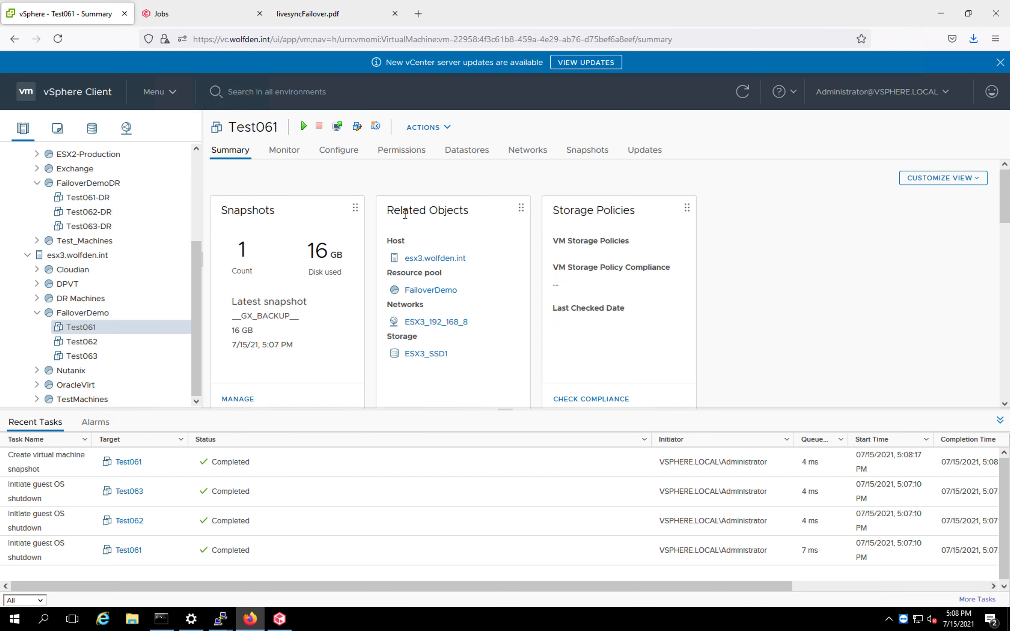
{"action": "left_click", "coordinate": [586, 151]}
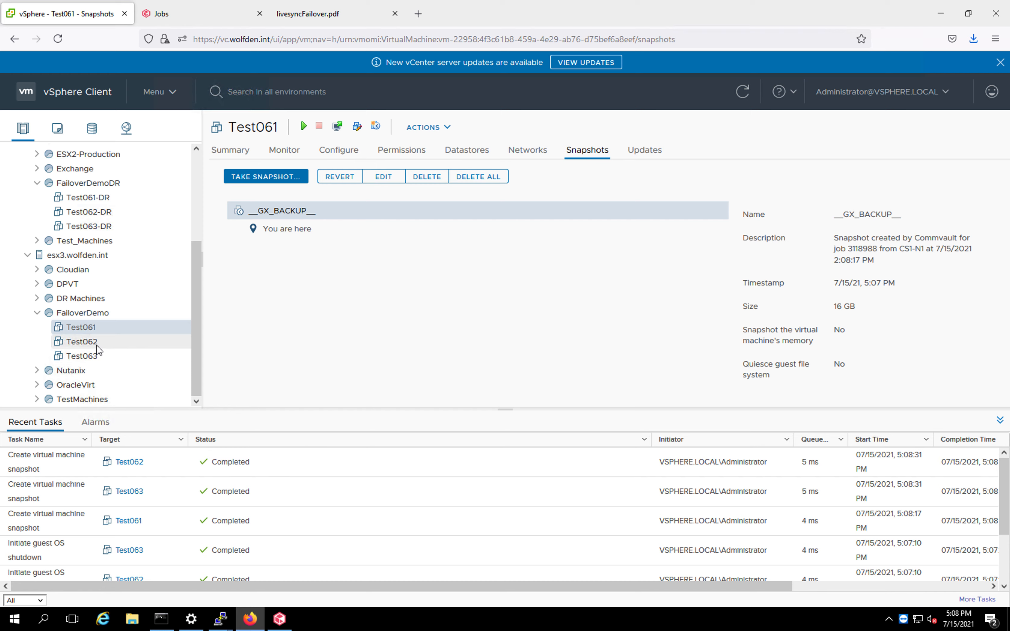
{"action": "left_click", "coordinate": [81, 342]}
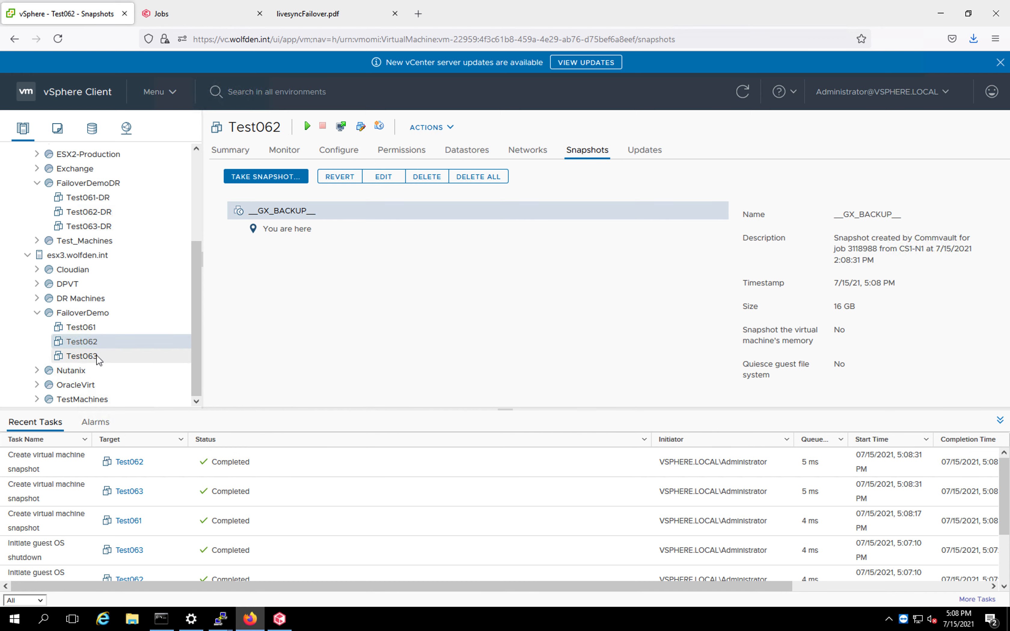
{"action": "left_click", "coordinate": [82, 355]}
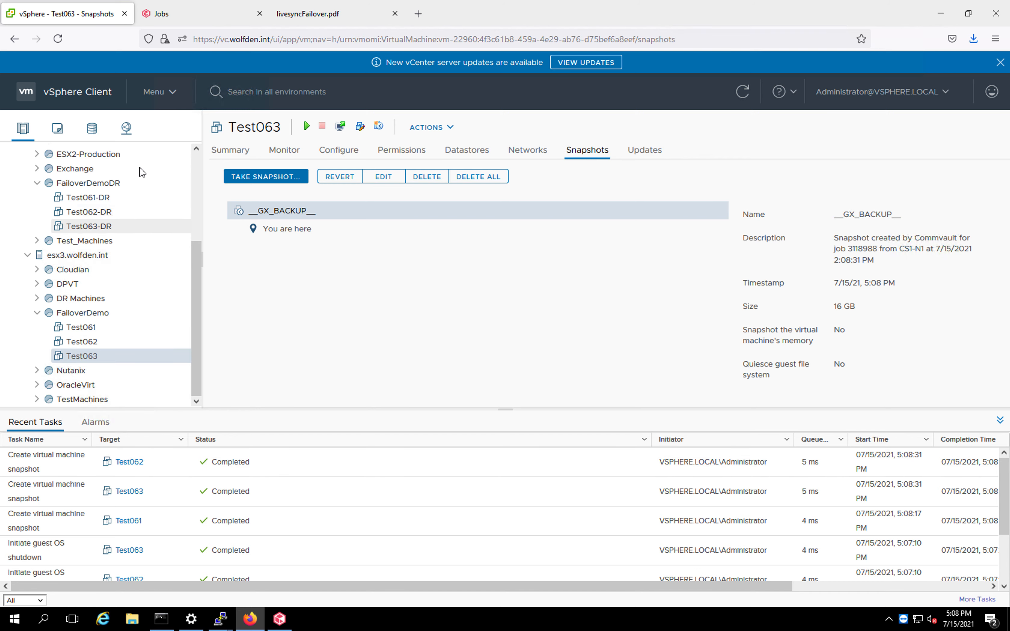
Expand and collapse the backup job's summary details while following its VM list progress.
{"action": "left_click", "coordinate": [183, 22]}
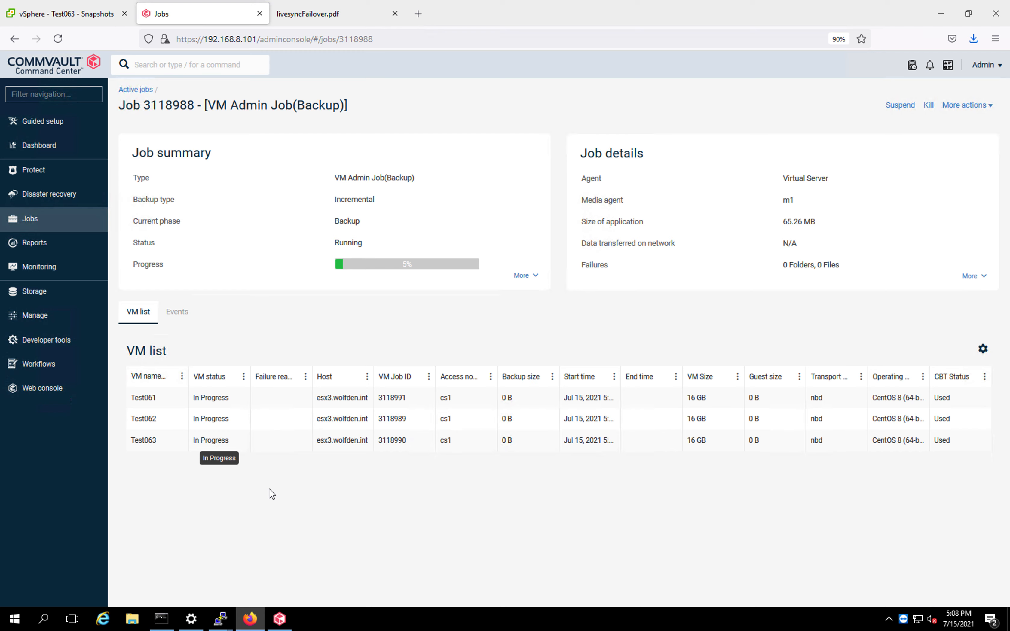
{"action": "left_click", "coordinate": [522, 276]}
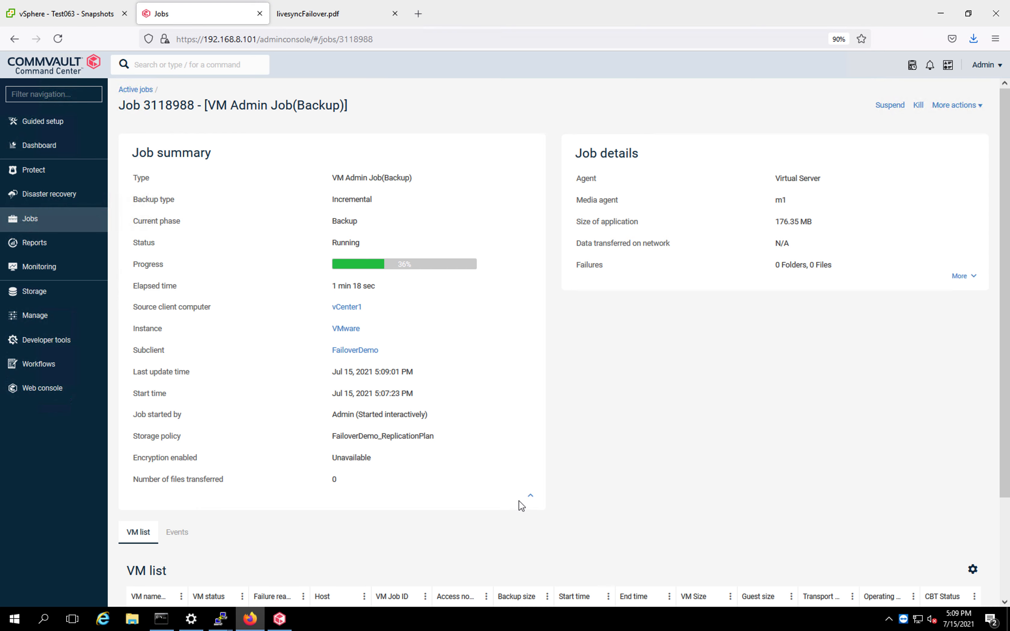
{"action": "left_click", "coordinate": [530, 496]}
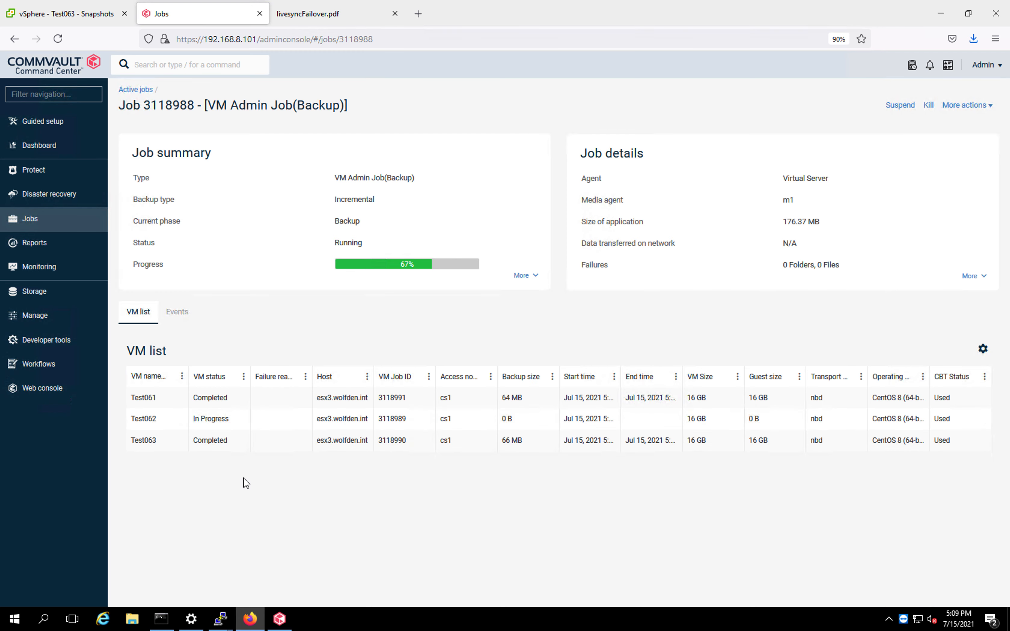
{"action": "left_click", "coordinate": [526, 277]}
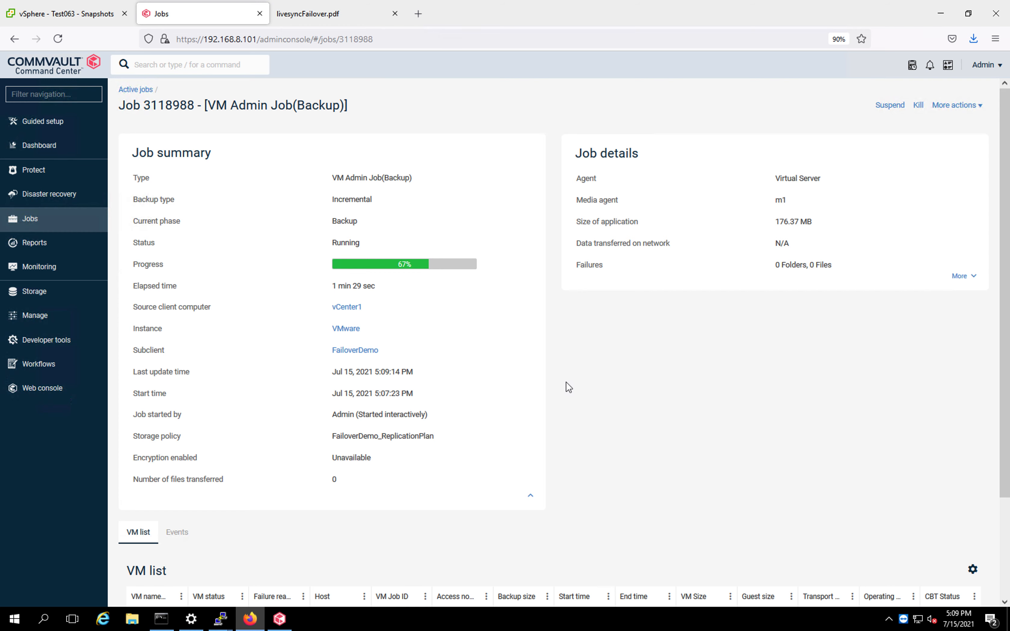
{"action": "left_click", "coordinate": [531, 497]}
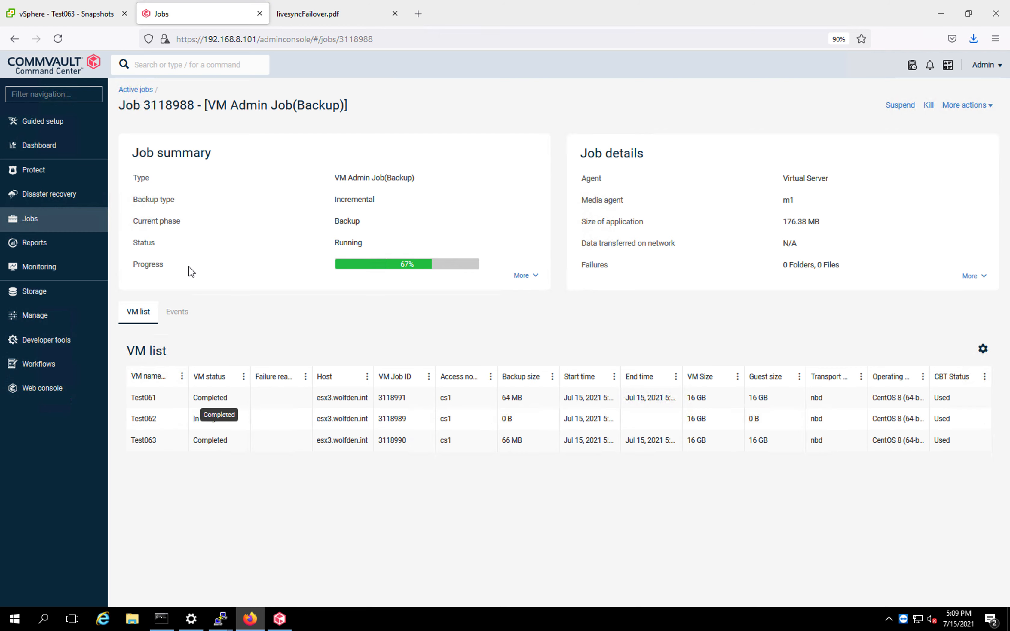
Recheck the snapshots of Test063, Test062 and Test061 in vSphere.
{"action": "left_click", "coordinate": [89, 15]}
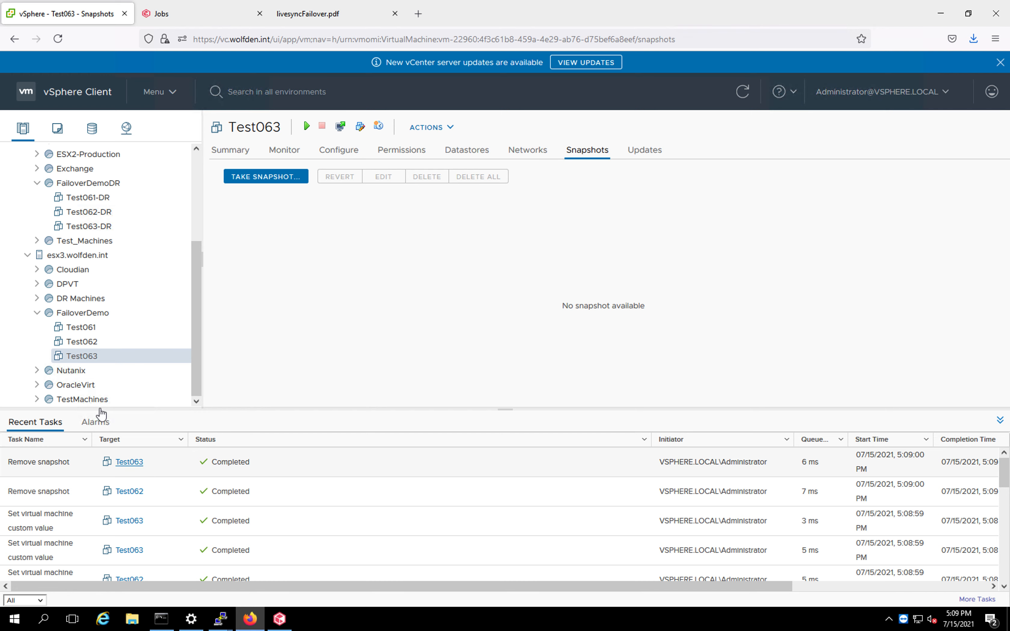
{"action": "left_click", "coordinate": [85, 355]}
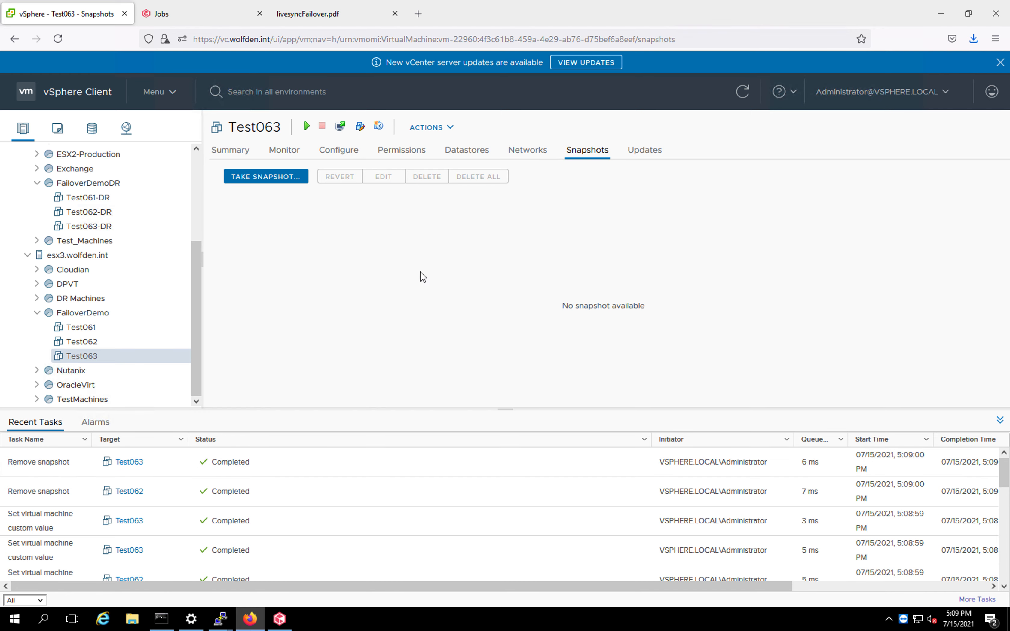
{"action": "left_click", "coordinate": [116, 348]}
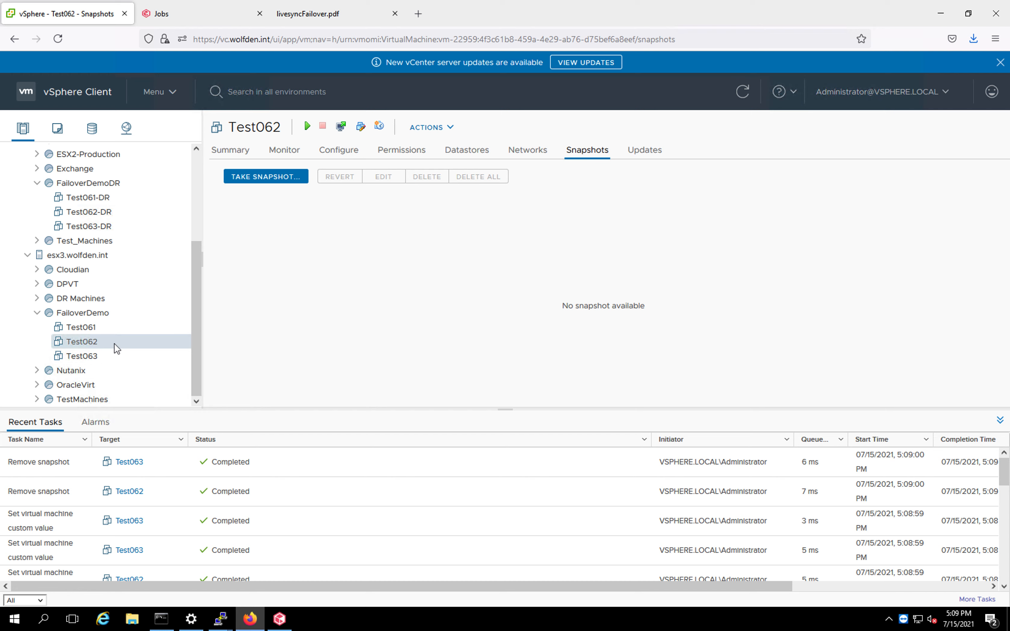
{"action": "left_click", "coordinate": [111, 333]}
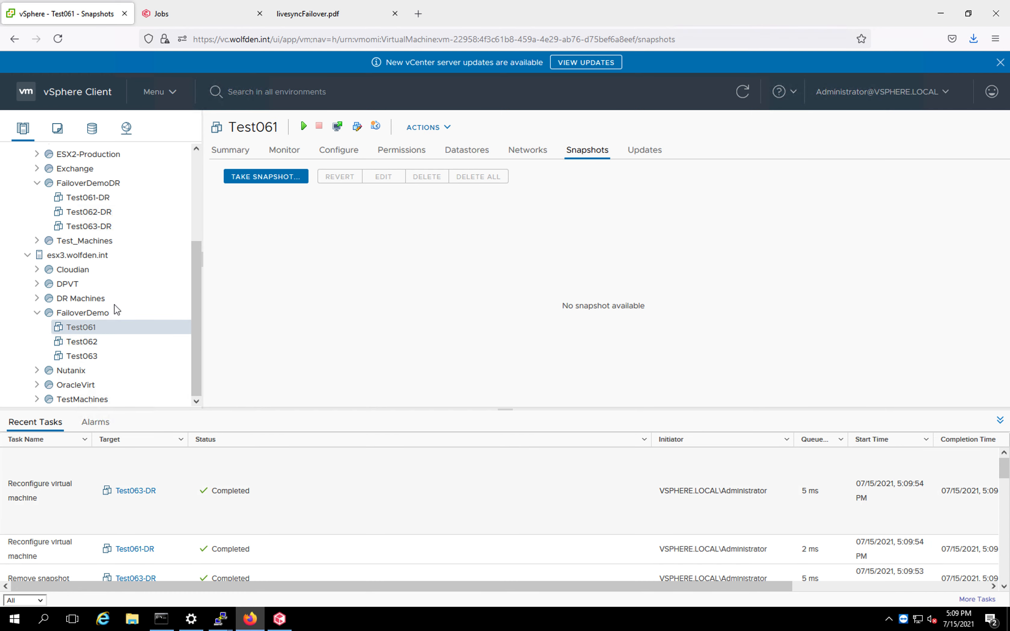
Open the FailoverDemoDR resource pool's virtual machine list and refresh it.
{"action": "left_click", "coordinate": [92, 186]}
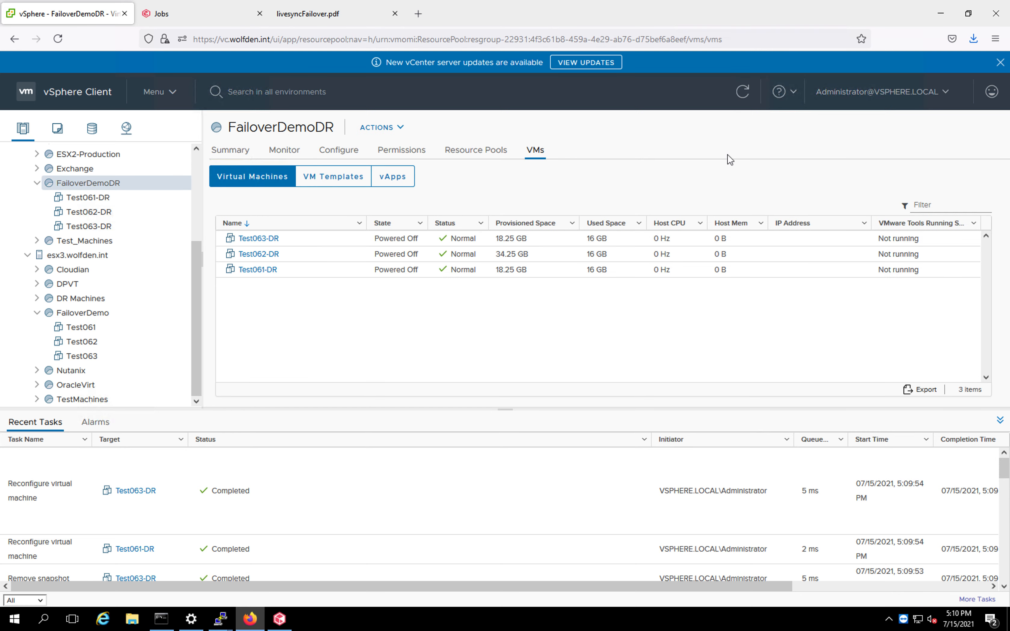
{"action": "left_click", "coordinate": [742, 92]}
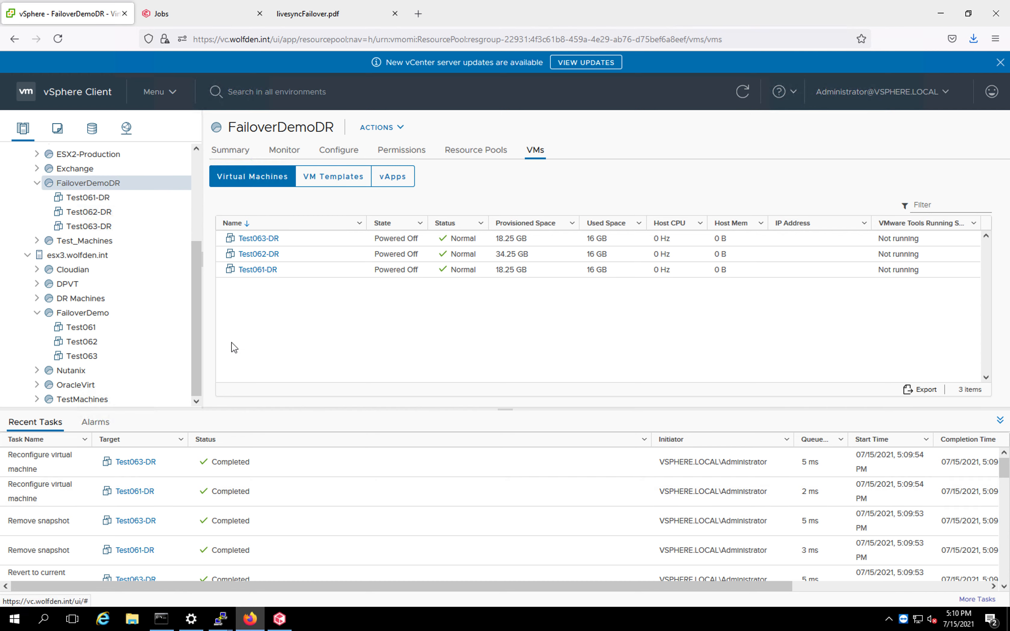
Expand the completed backup job's summary details in Command Center.
{"action": "left_click", "coordinate": [180, 17]}
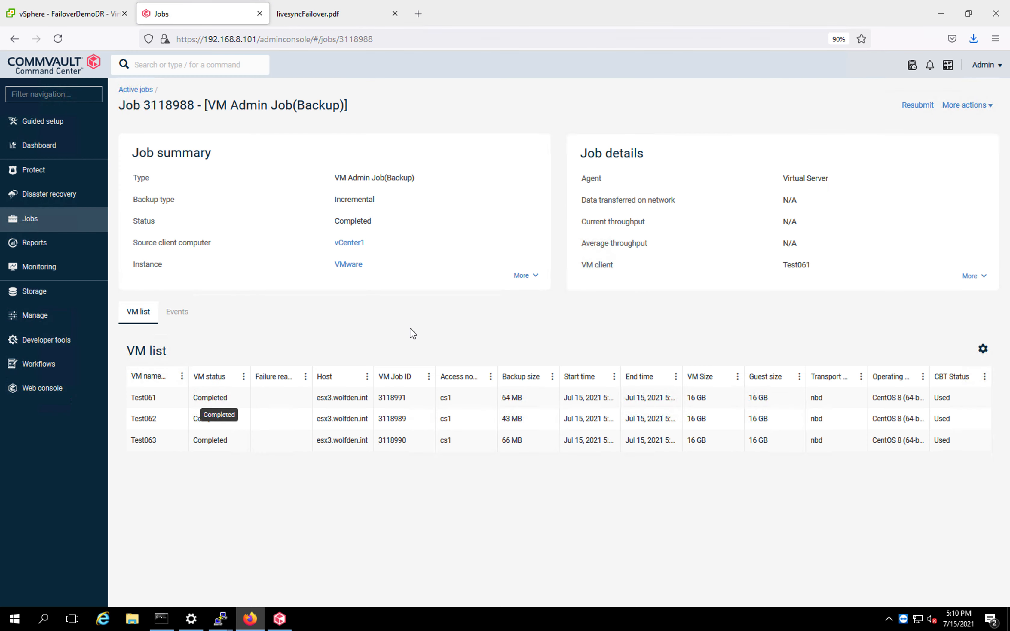
{"action": "left_click", "coordinate": [526, 278]}
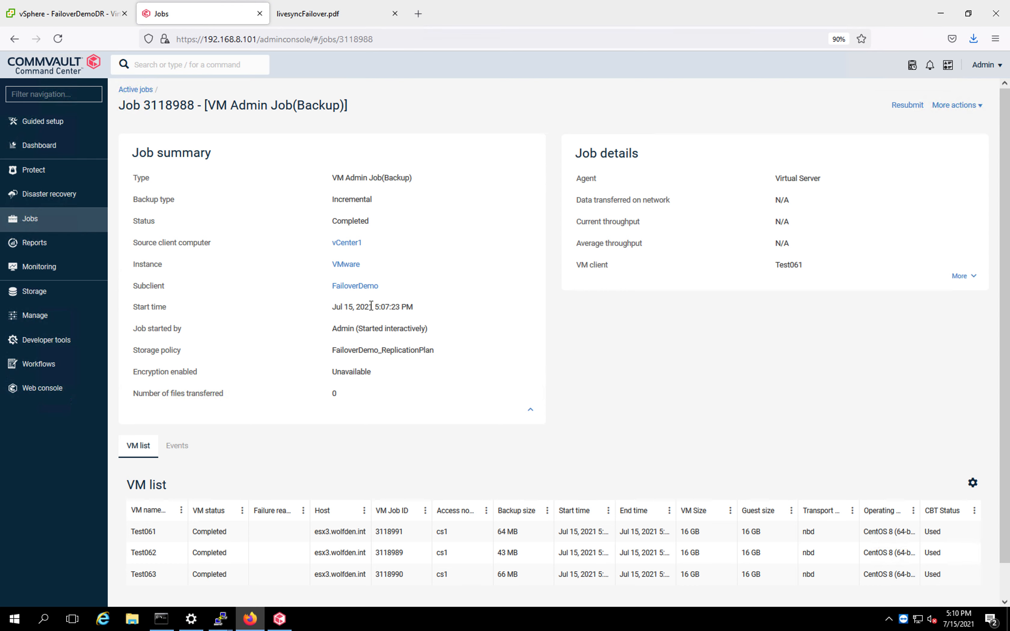
Return to the active jobs list and open the full details of Replication job 3118992.
{"action": "left_click", "coordinate": [136, 91]}
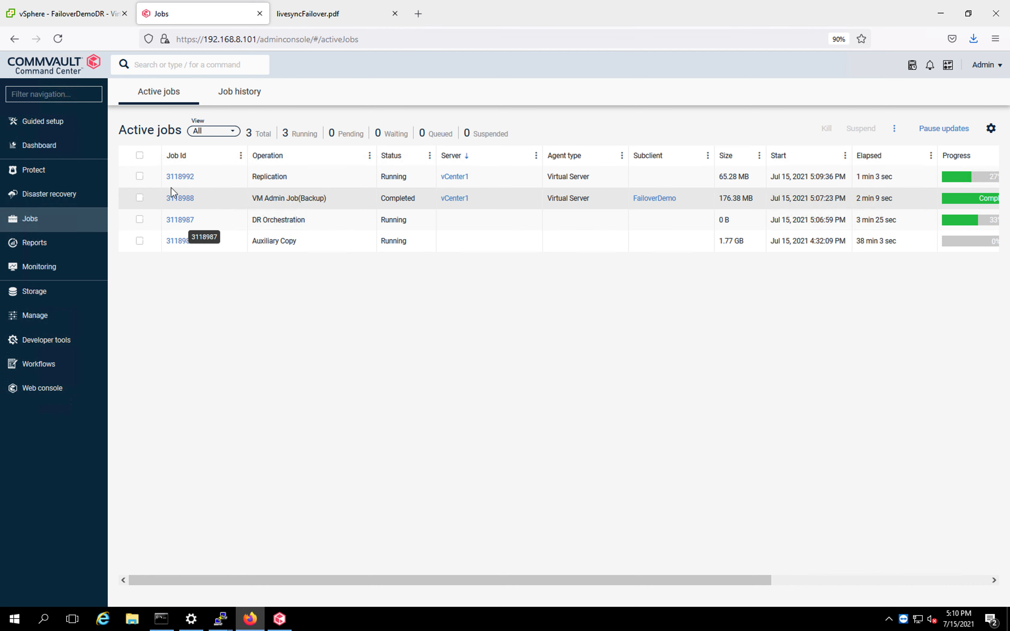
{"action": "left_click", "coordinate": [179, 178]}
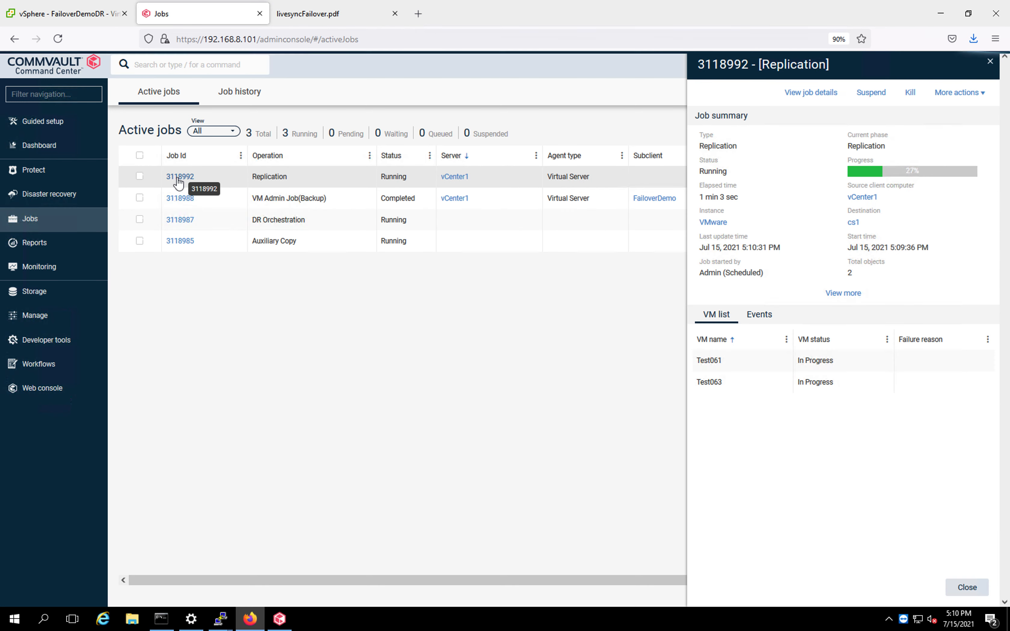
{"action": "left_click", "coordinate": [840, 294]}
{"action": "left_click", "coordinate": [809, 93]}
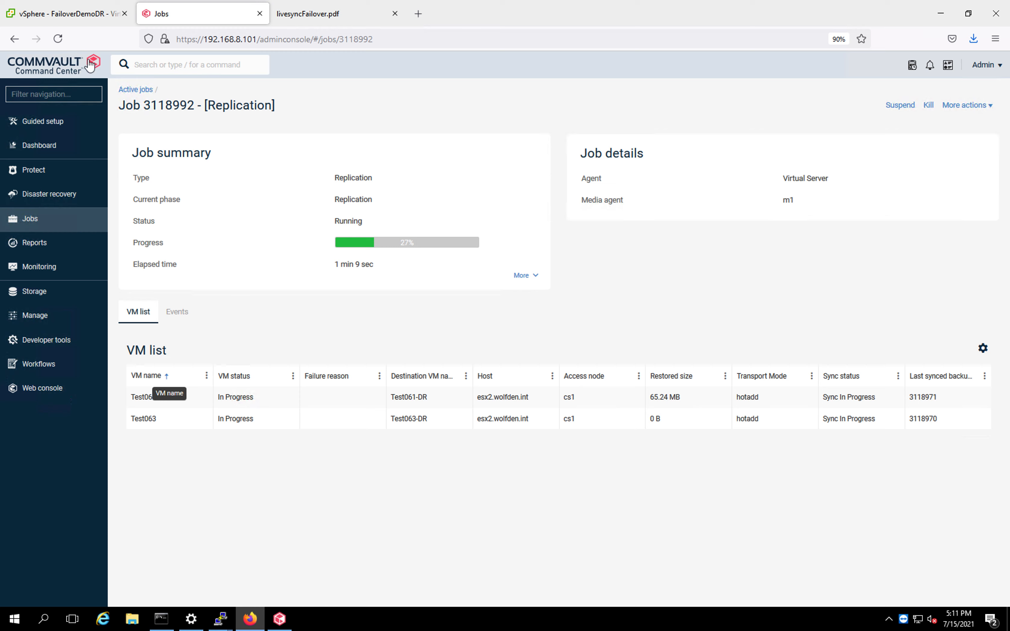
Scroll through vSphere's recent tasks for the DR virtual machines in FailoverDemoDR.
{"action": "left_click", "coordinate": [72, 19]}
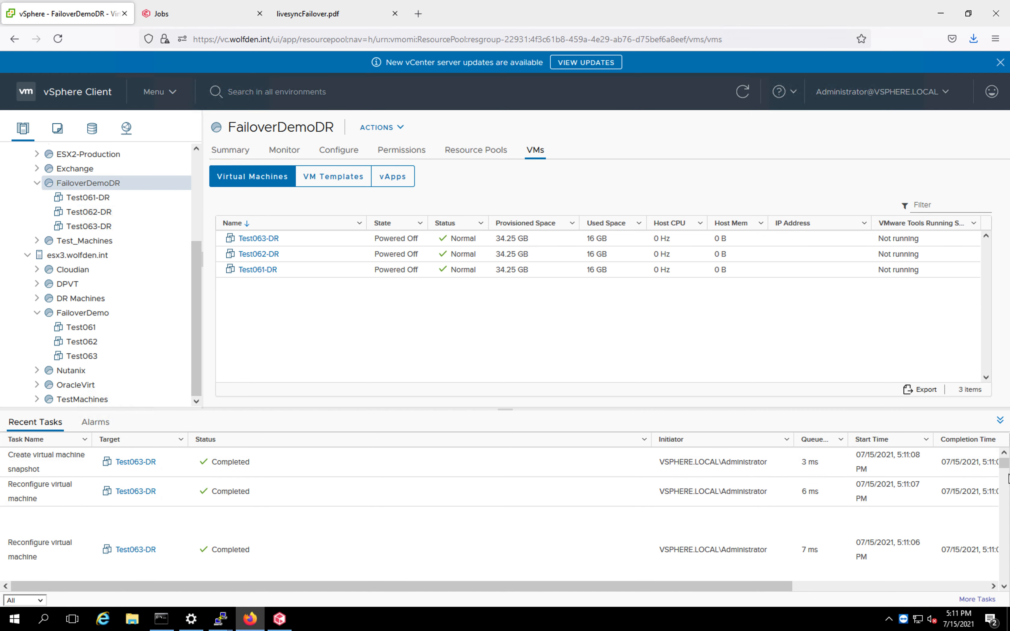
{"action": "left_click_drag", "start_coordinate": [1005, 470], "coordinate": [1004, 507]}
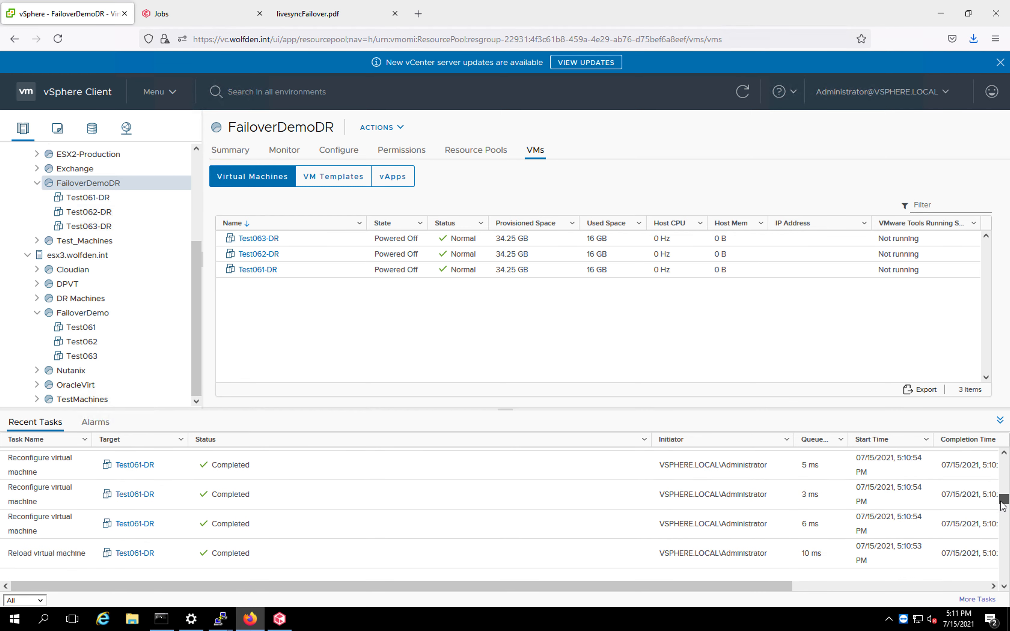
{"action": "left_click_drag", "start_coordinate": [1004, 507], "coordinate": [1004, 456]}
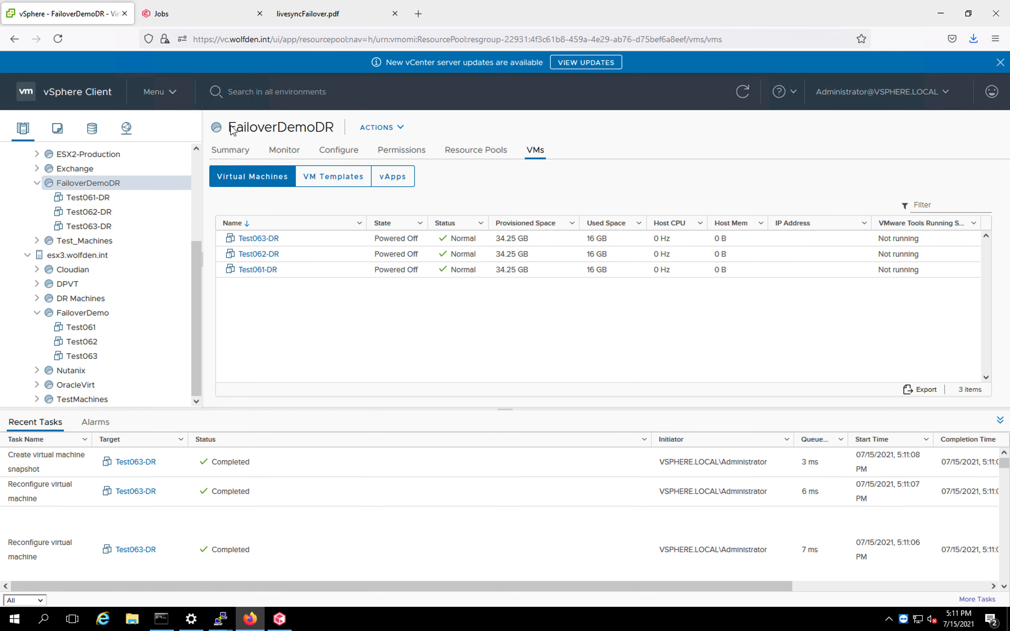
Expand the replication job's summary and compare it with the FailoverDemoDR VMs in vSphere.
{"action": "left_click", "coordinate": [201, 17]}
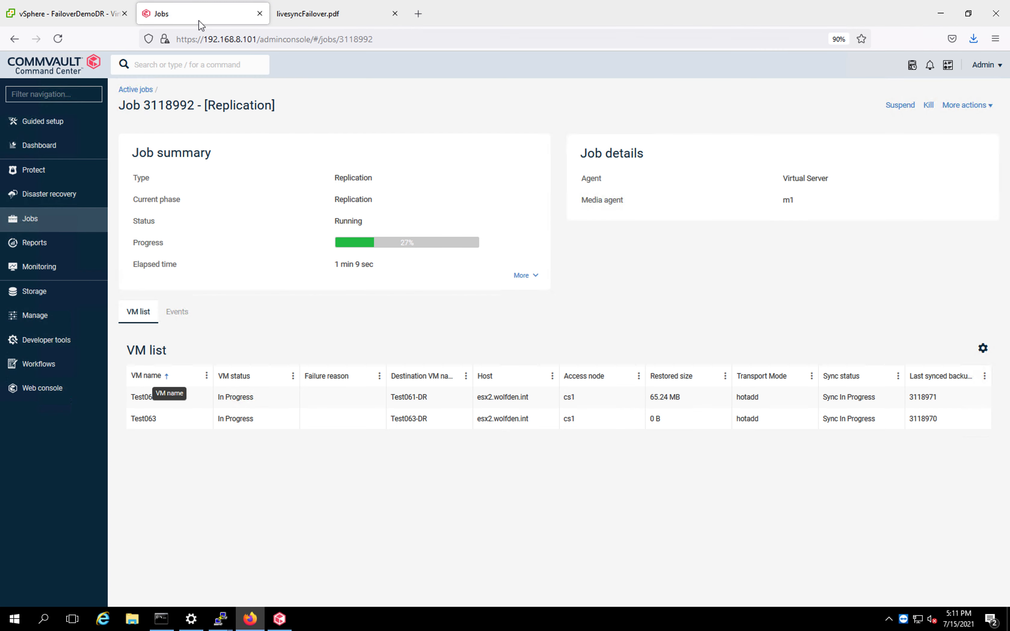
{"action": "left_click", "coordinate": [525, 276]}
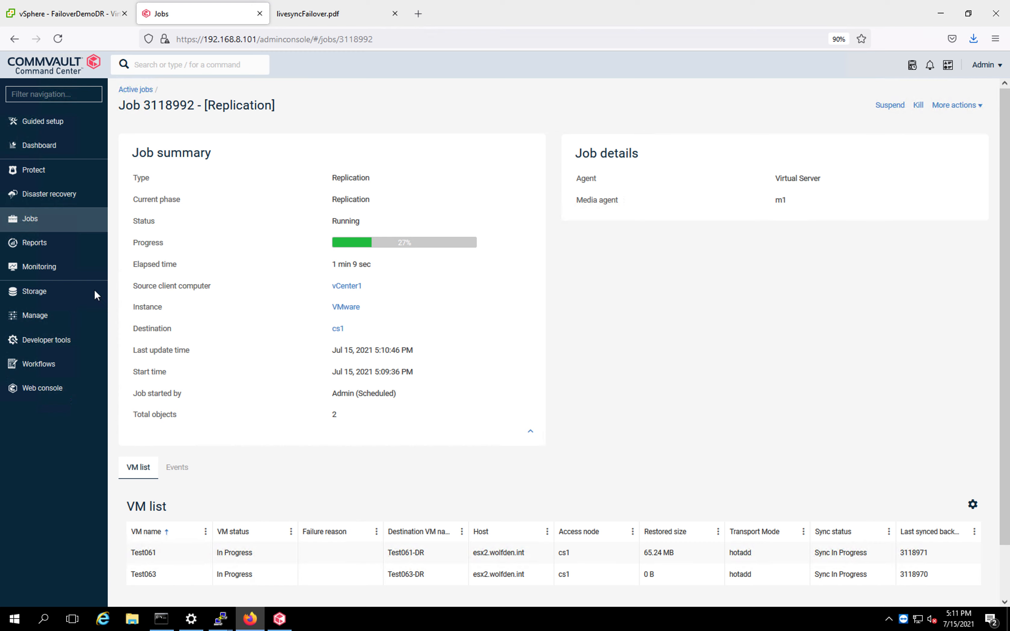
{"action": "left_click", "coordinate": [85, 21]}
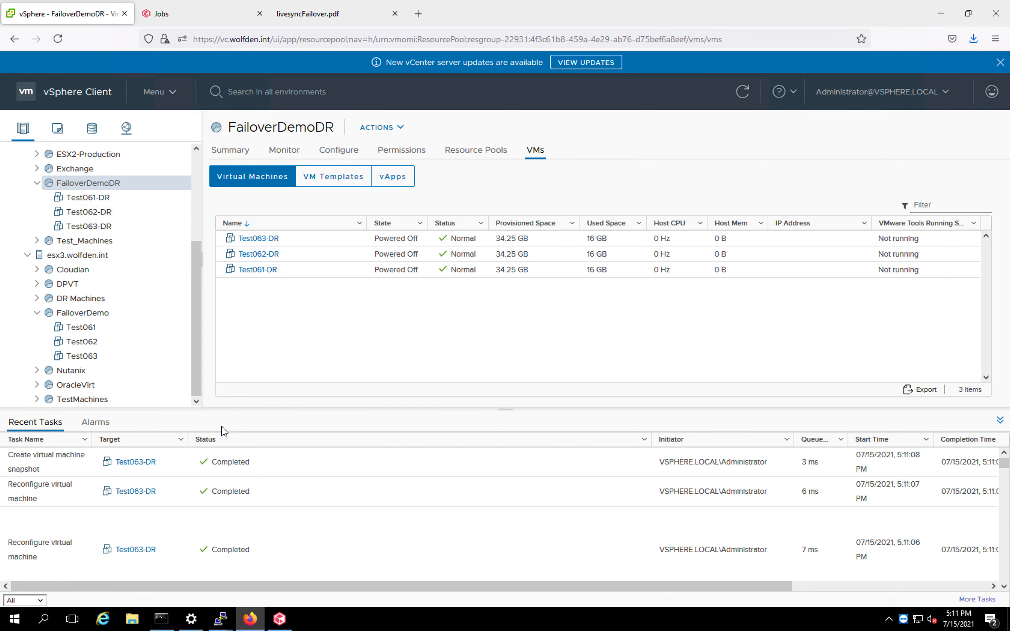
{"action": "left_click", "coordinate": [179, 16]}
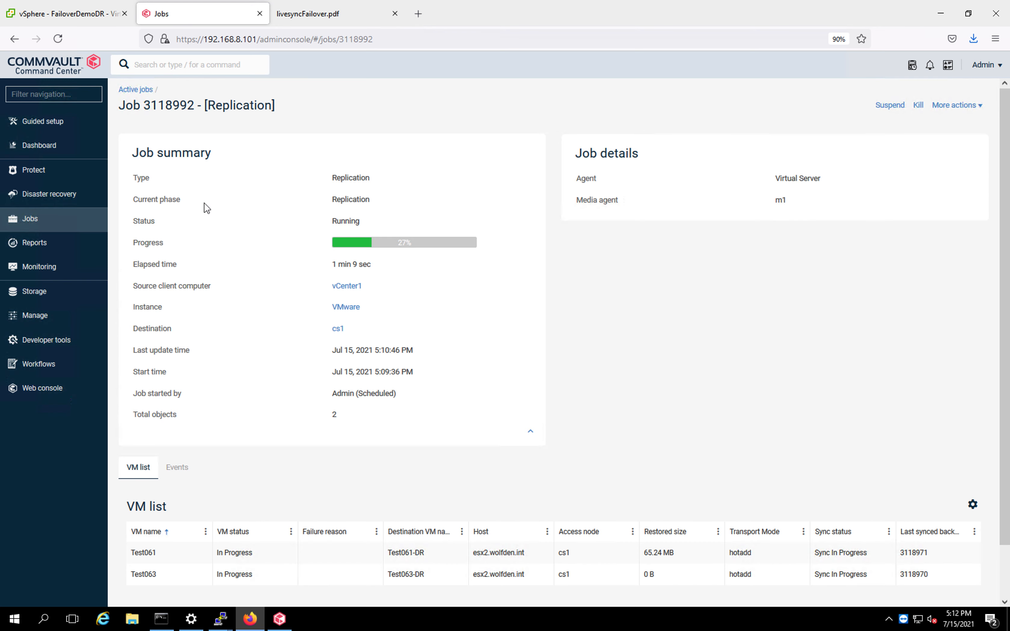
Open the FailoverDemoGroup failover group and review its virtual machines' sync and failover status.
{"action": "left_click", "coordinate": [66, 197]}
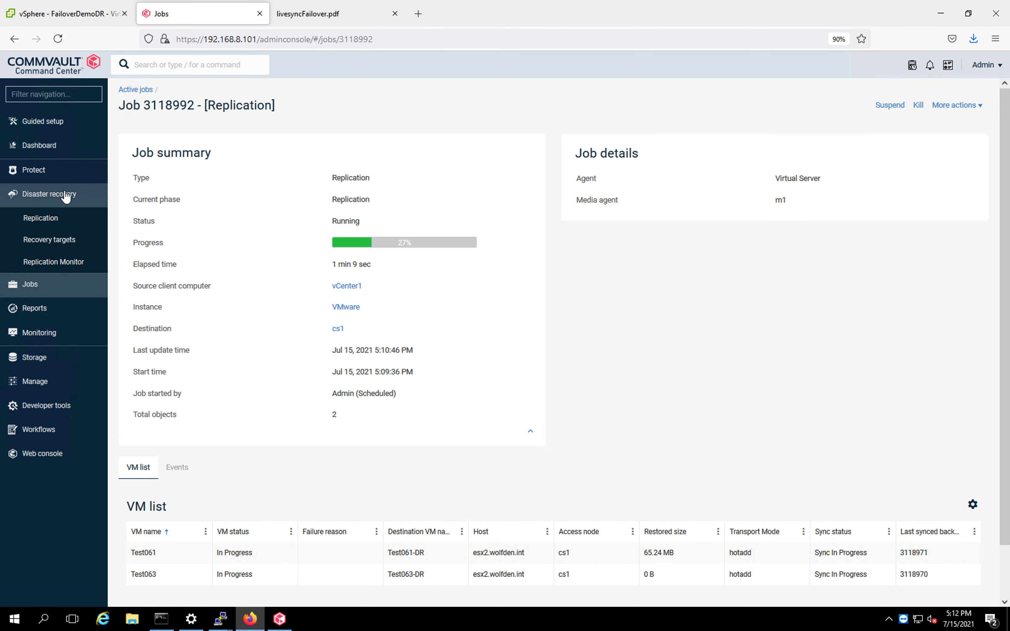
{"action": "left_click", "coordinate": [54, 222]}
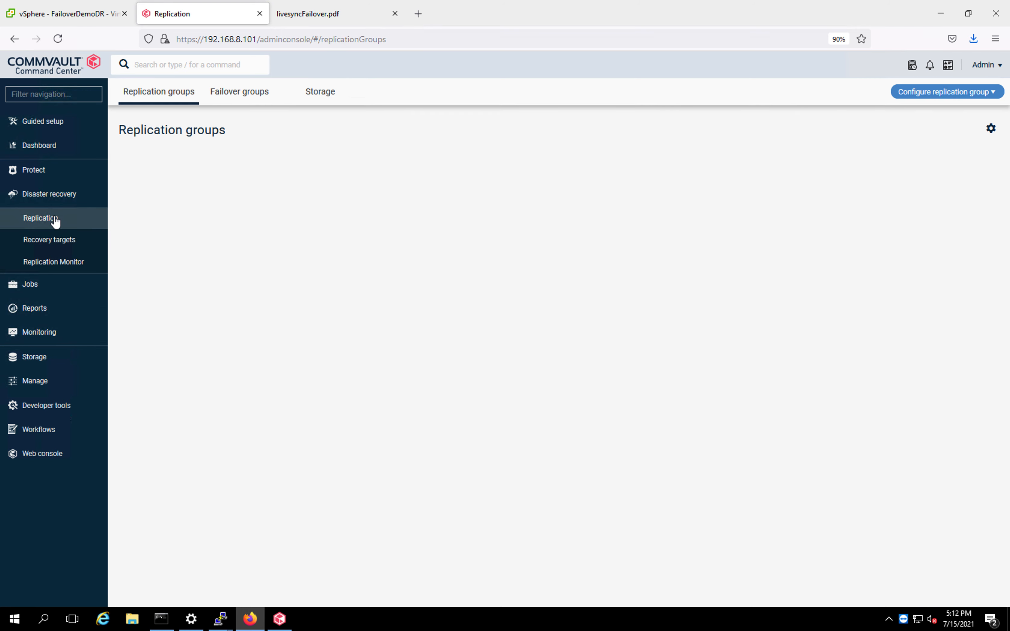
{"action": "left_click", "coordinate": [235, 96]}
{"action": "left_click", "coordinate": [169, 179]}
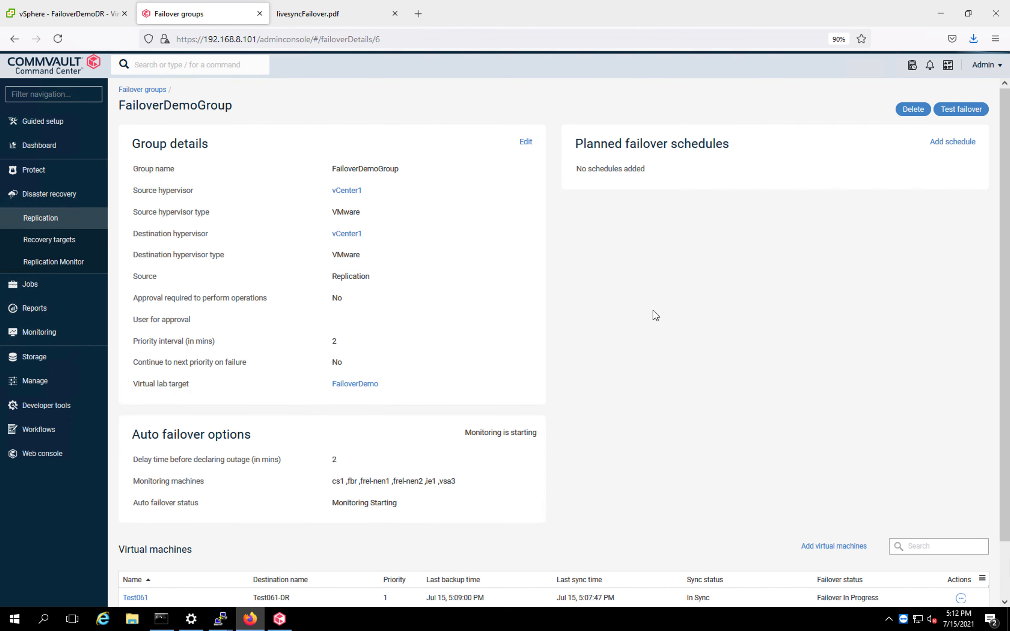
{"action": "scroll", "coordinate": [655, 316], "scroll_direction": "down", "scroll_amount": 2}
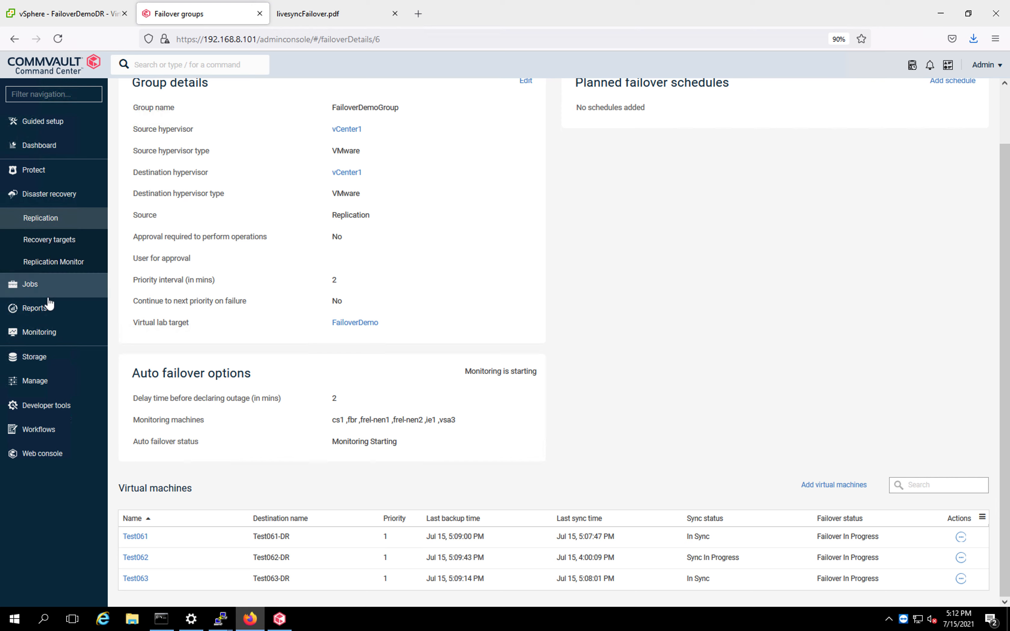
Open the full job details of the new Replication job 3118993 from the active jobs list.
{"action": "left_click", "coordinate": [37, 286]}
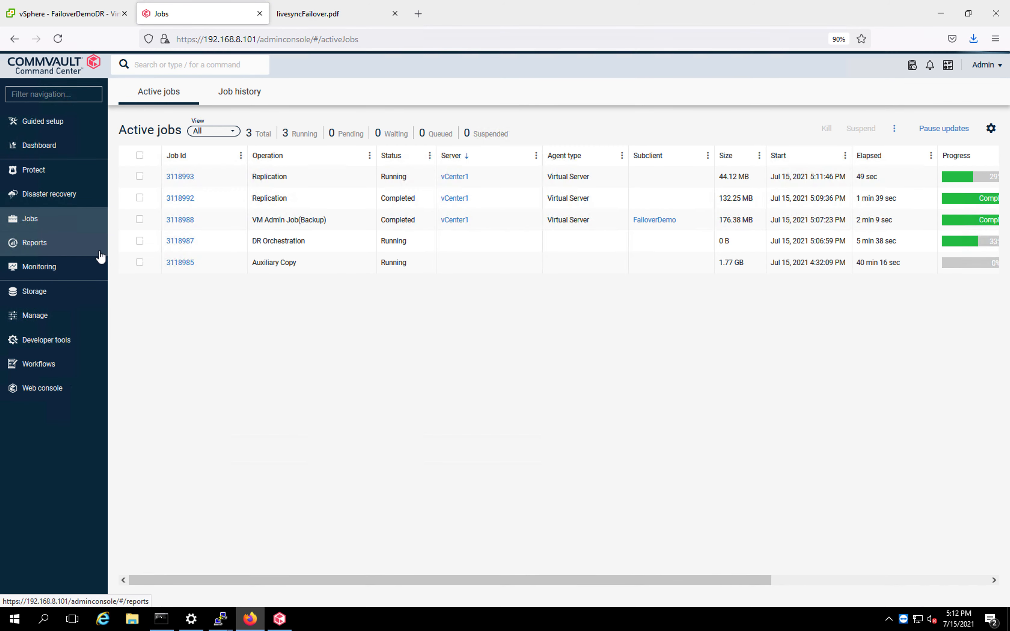
{"action": "left_click", "coordinate": [180, 177]}
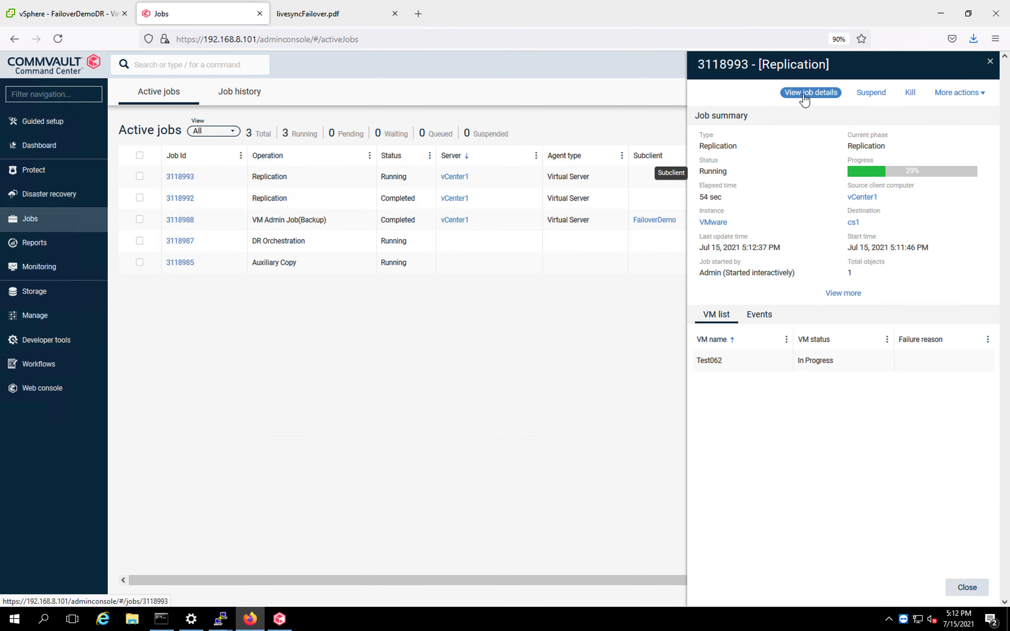
{"action": "left_click", "coordinate": [806, 93]}
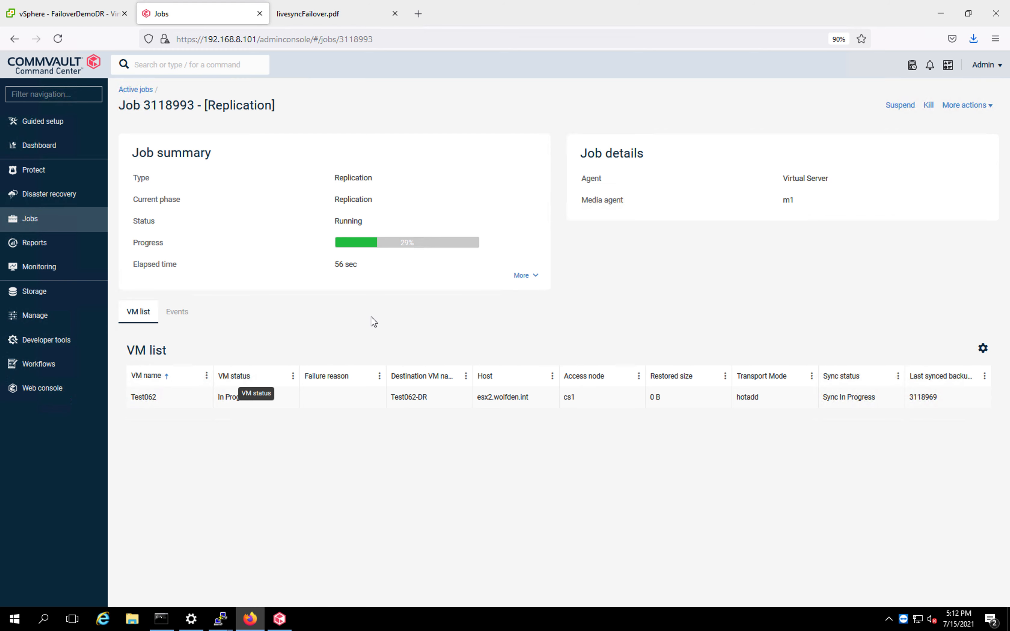
Check the DR virtual machines in vSphere and expand the replication job's full summary.
{"action": "left_click", "coordinate": [79, 19]}
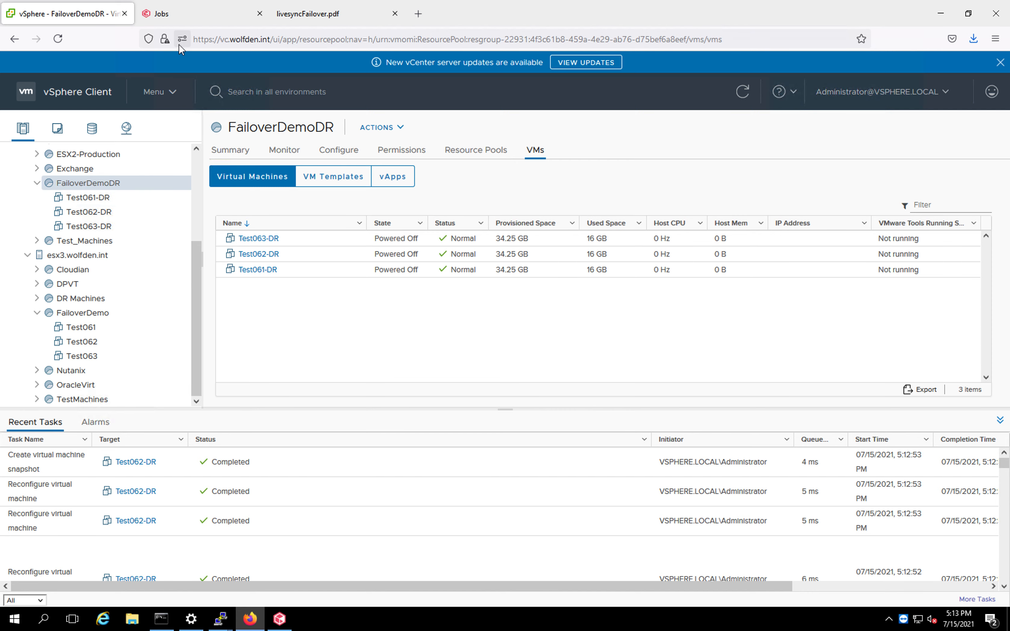
{"action": "left_click", "coordinate": [191, 21]}
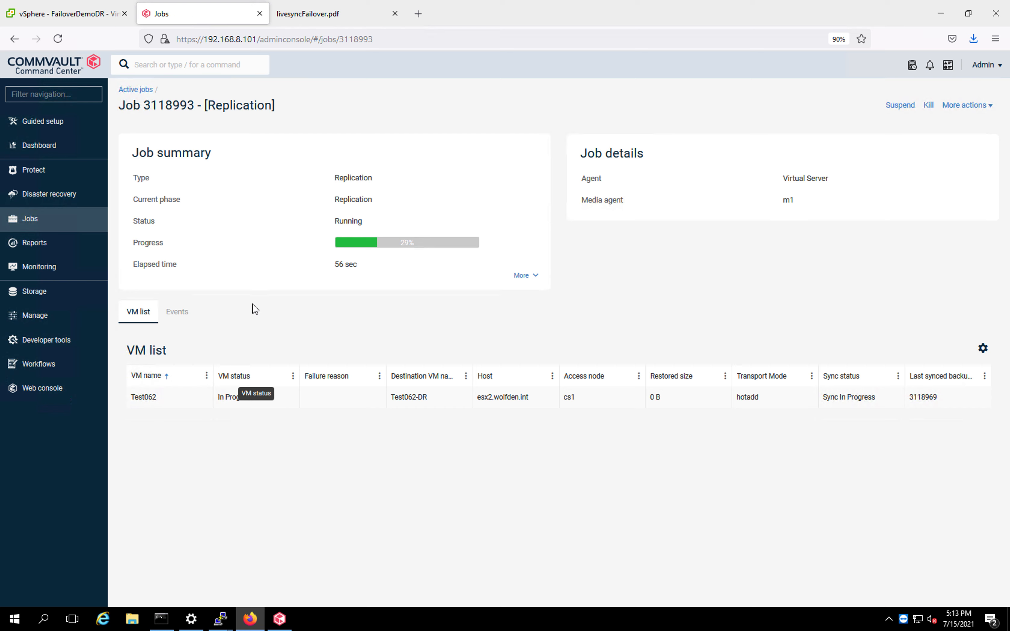
{"action": "left_click", "coordinate": [522, 276]}
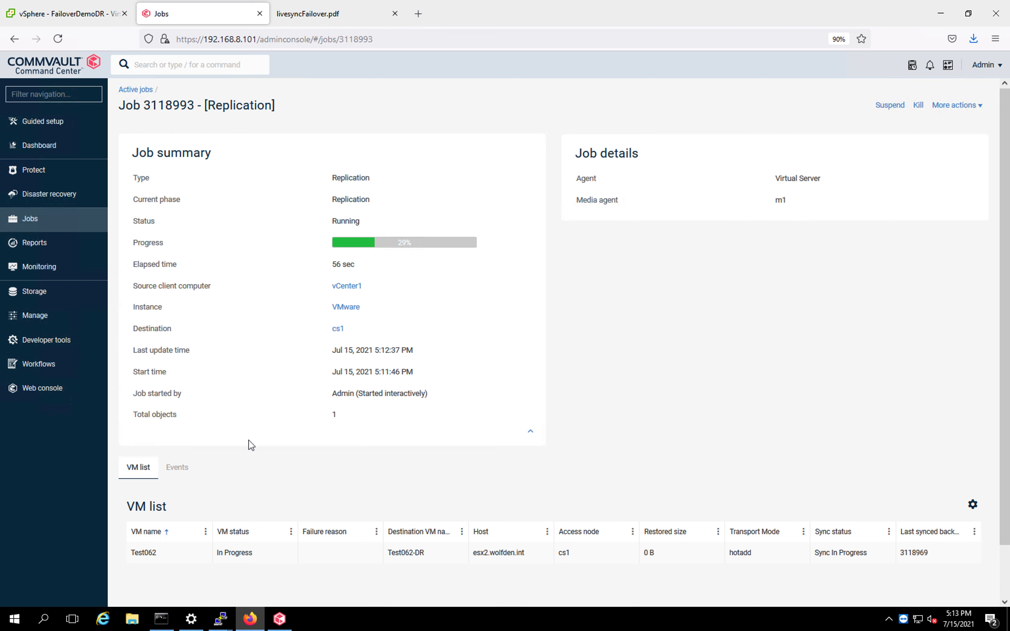
Open the DR Orchestration job 3118987's full details and expand Test061's phase details.
{"action": "left_click", "coordinate": [137, 90]}
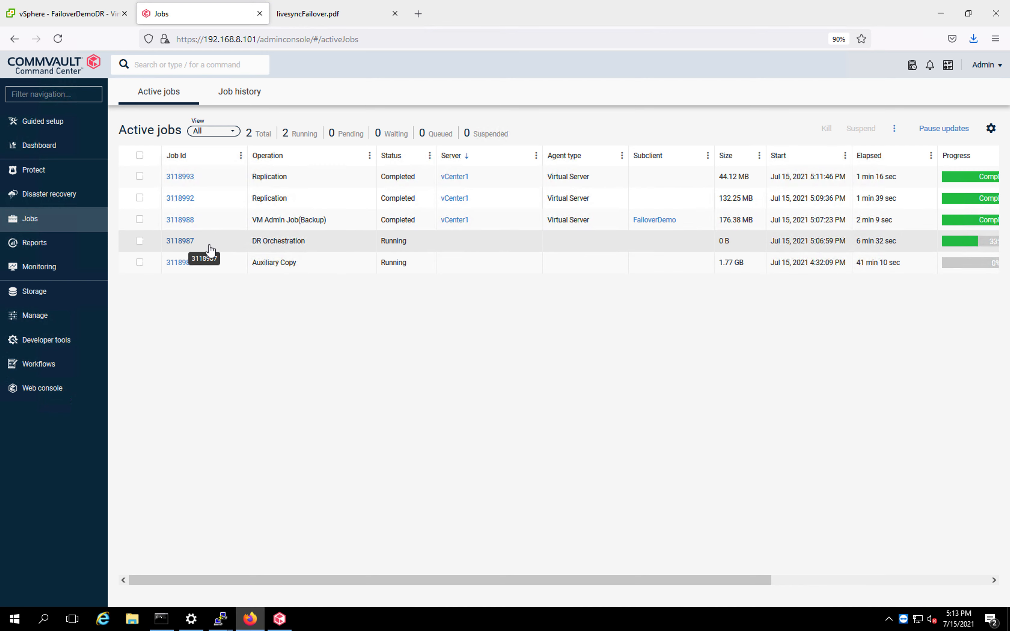
{"action": "left_click", "coordinate": [185, 246]}
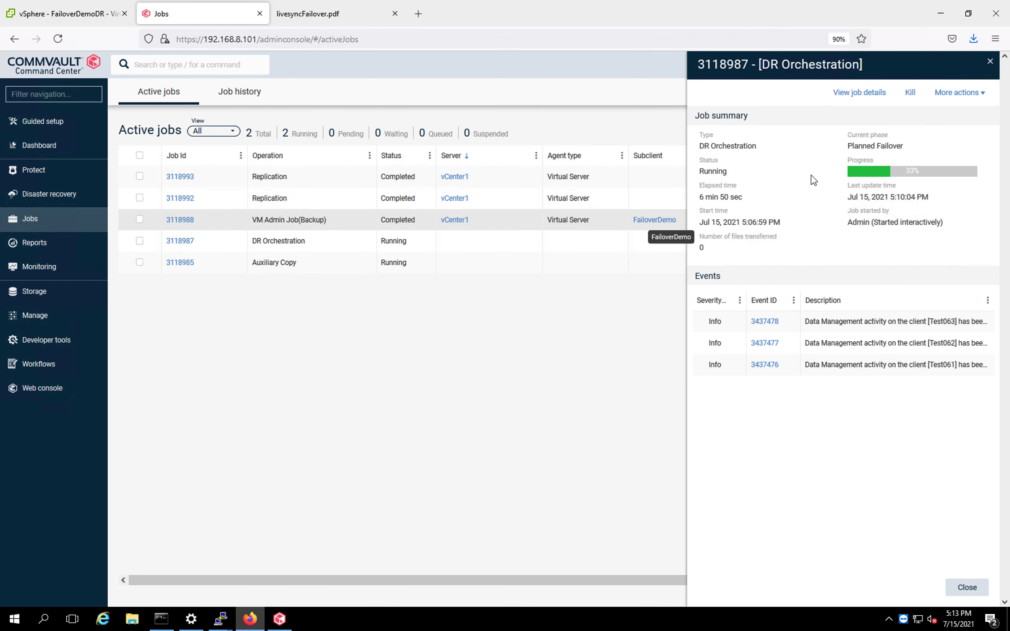
{"action": "left_click", "coordinate": [855, 97]}
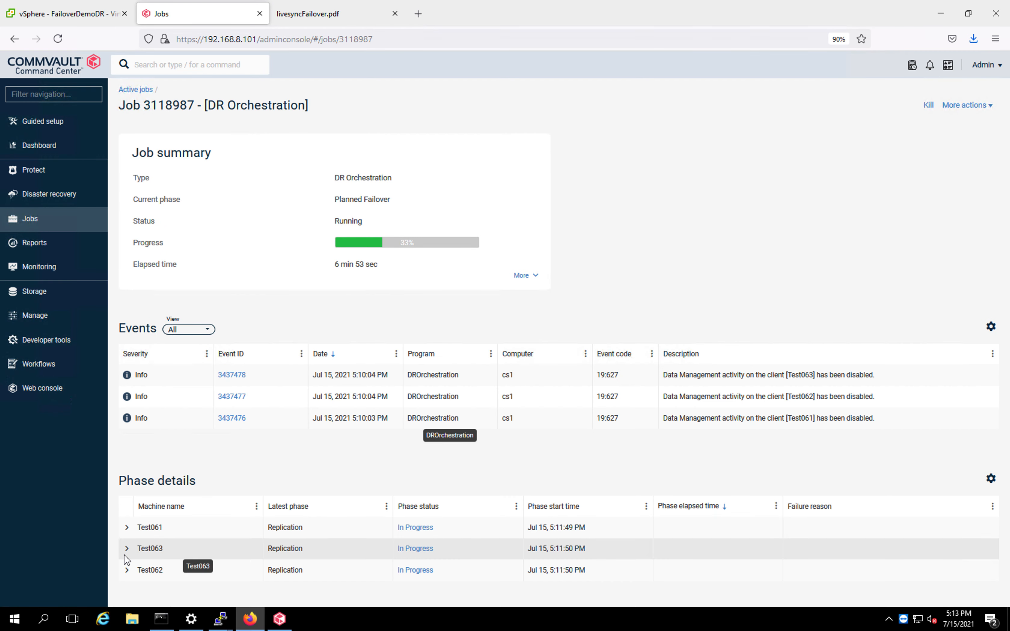
{"action": "left_click", "coordinate": [127, 528]}
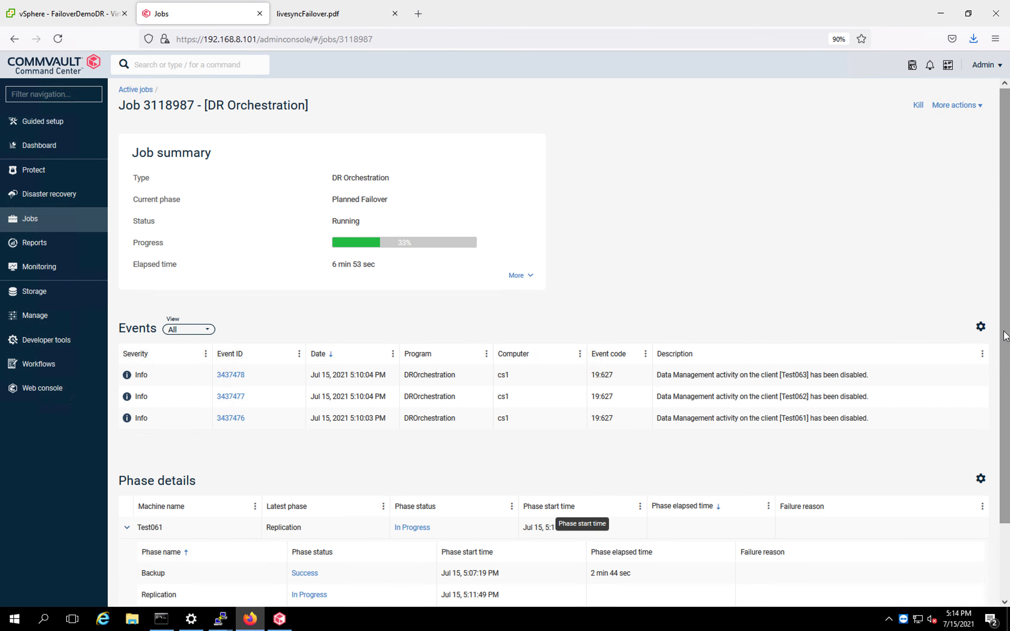
{"action": "scroll", "coordinate": [1004, 342], "scroll_direction": "down", "scroll_amount": 2}
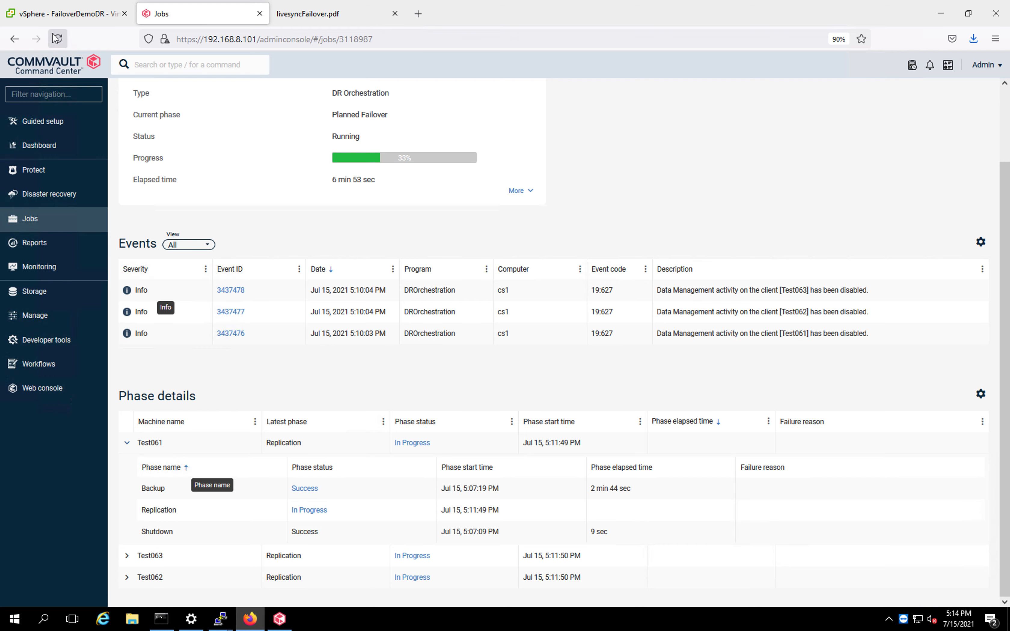
Compare the DR VMs in vSphere, then collapse Test061's phases and expand the orchestration job summary.
{"action": "left_click", "coordinate": [53, 16]}
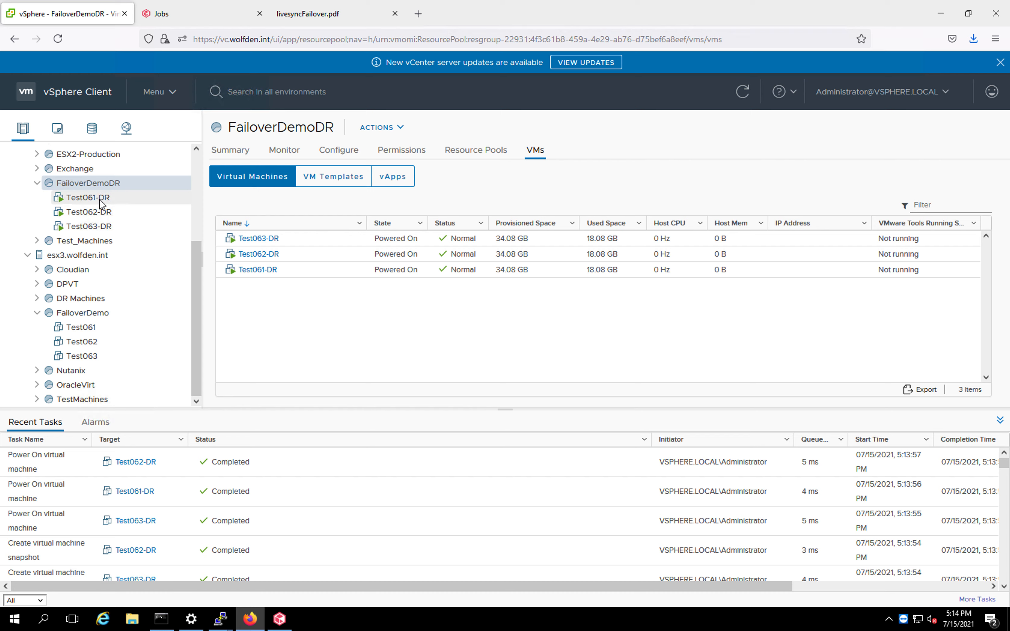
{"action": "left_click", "coordinate": [213, 24]}
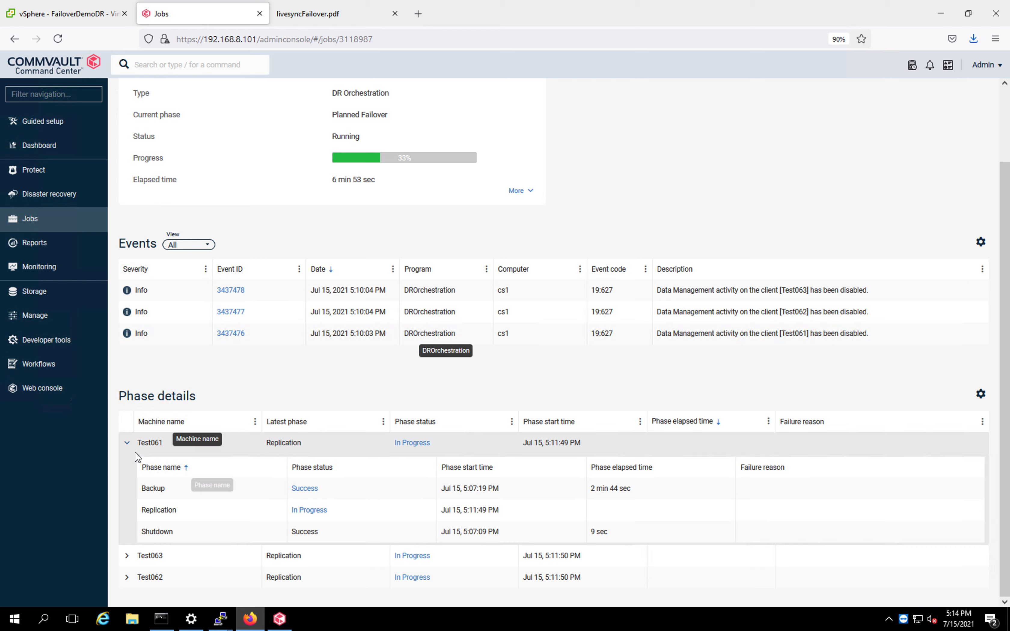
{"action": "left_click", "coordinate": [128, 446]}
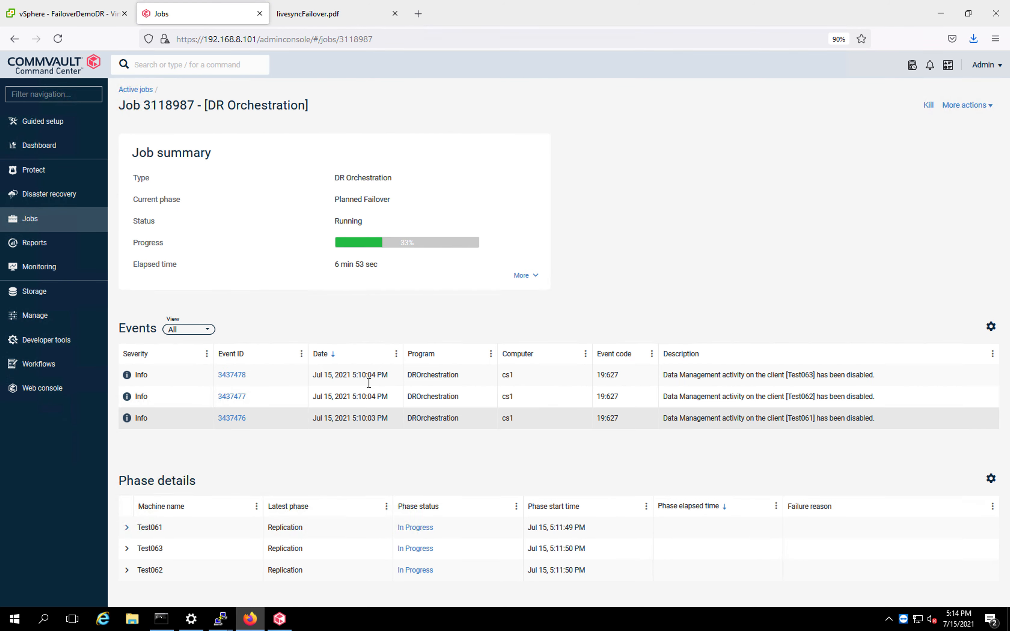
{"action": "left_click", "coordinate": [530, 277]}
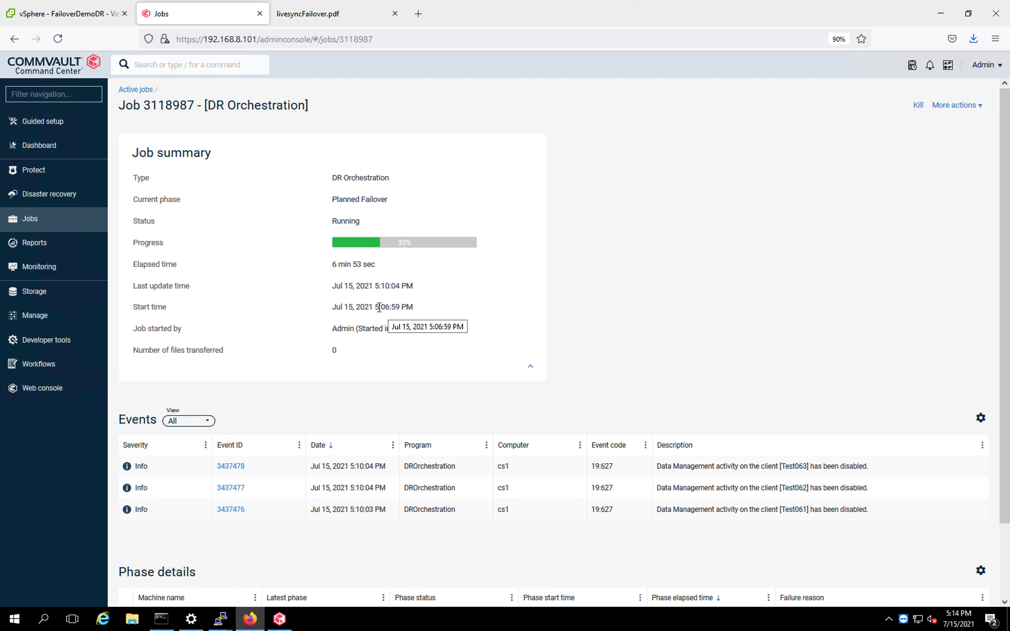
Open Test061-DR's snapshots in FailoverDemoDR and launch its web console.
{"action": "left_click", "coordinate": [70, 18]}
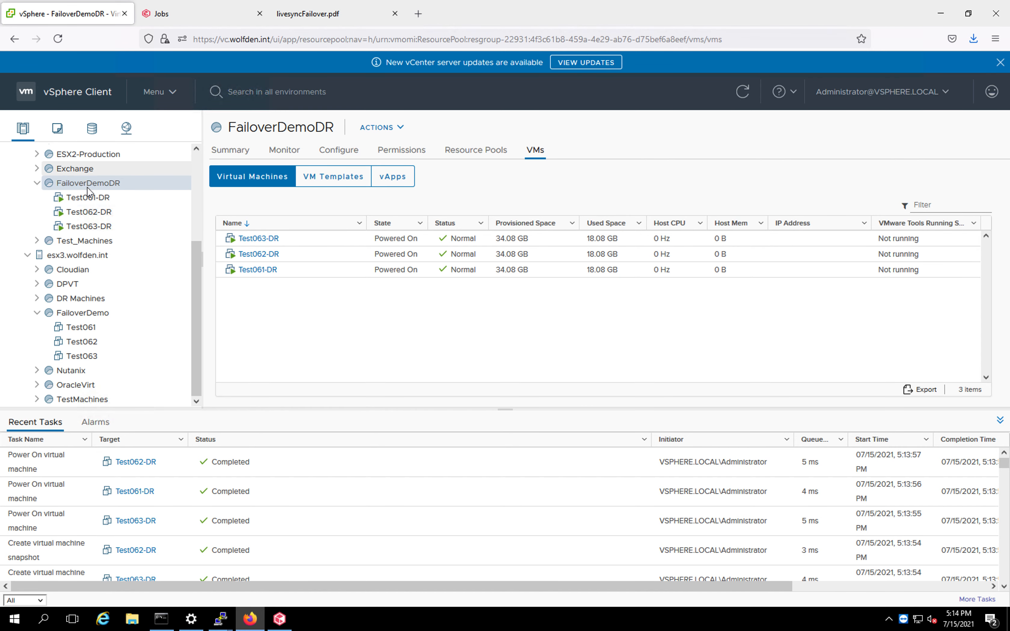
{"action": "left_click", "coordinate": [88, 198]}
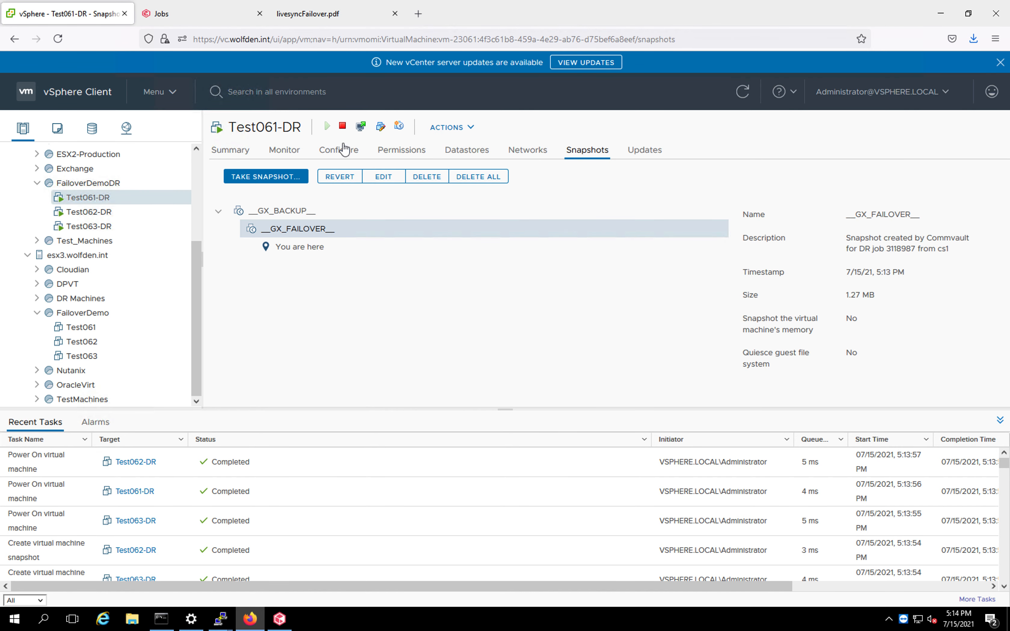
{"action": "left_click", "coordinate": [361, 127]}
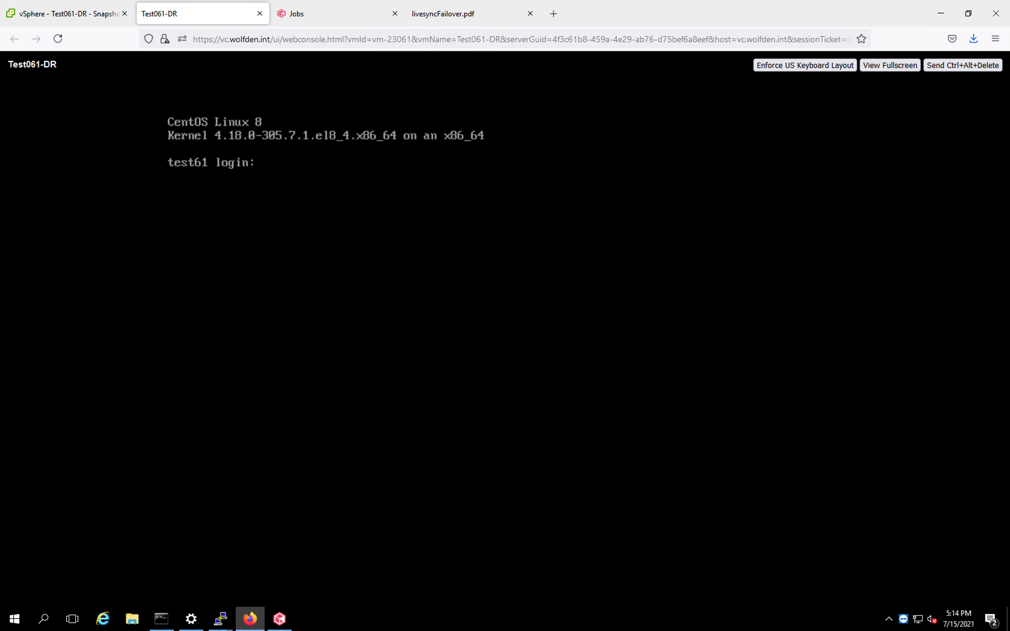
Open Test062-DR's snapshots and launch its web console.
{"action": "left_click", "coordinate": [90, 19]}
{"action": "left_click", "coordinate": [104, 213]}
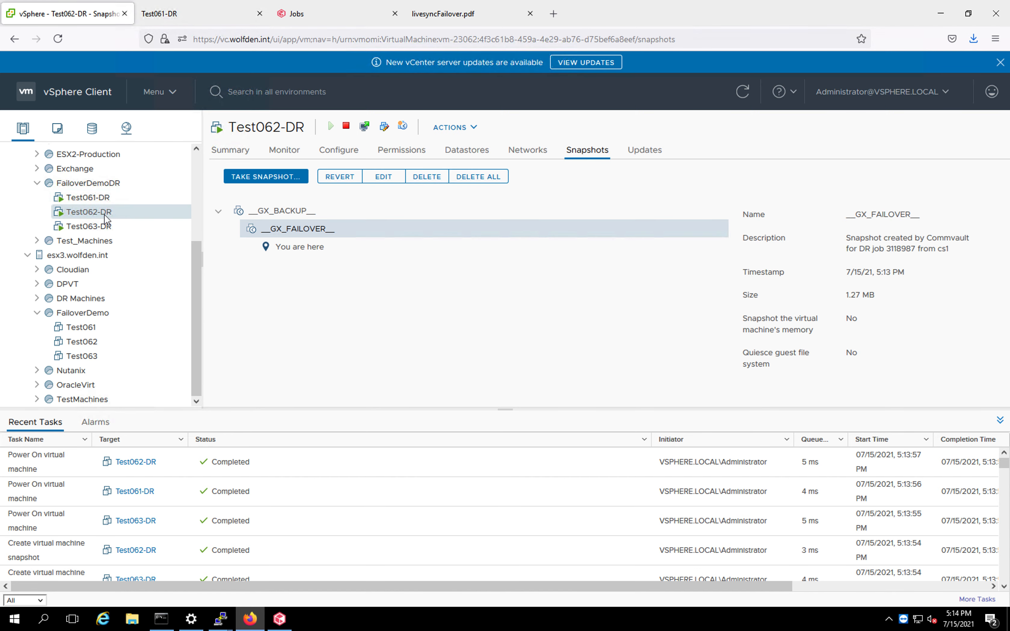
{"action": "left_click", "coordinate": [364, 127]}
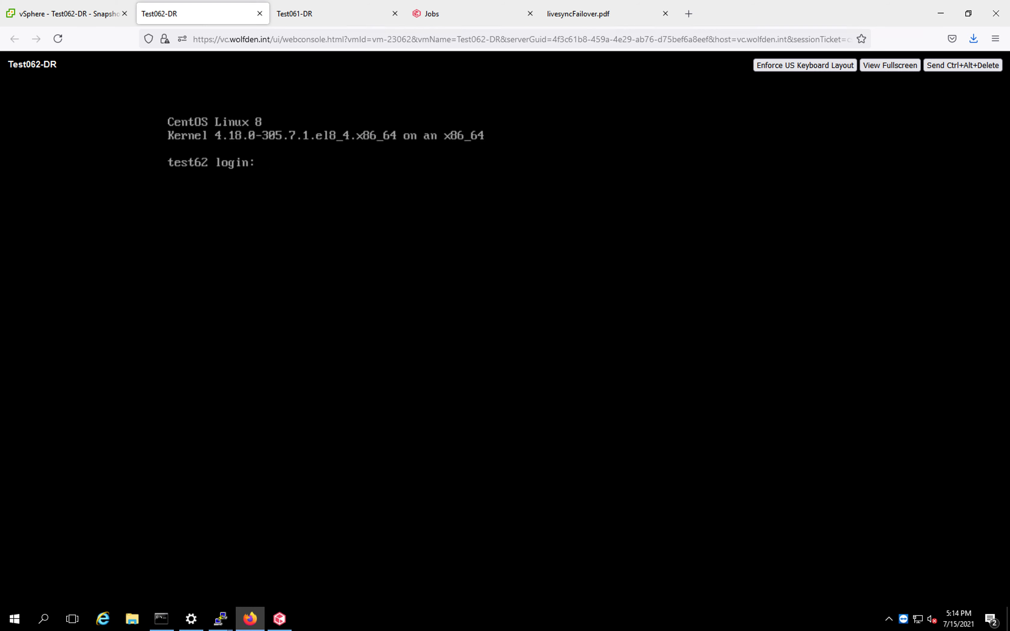
Open Test063-DR's snapshots and launch its web console.
{"action": "left_click", "coordinate": [81, 21]}
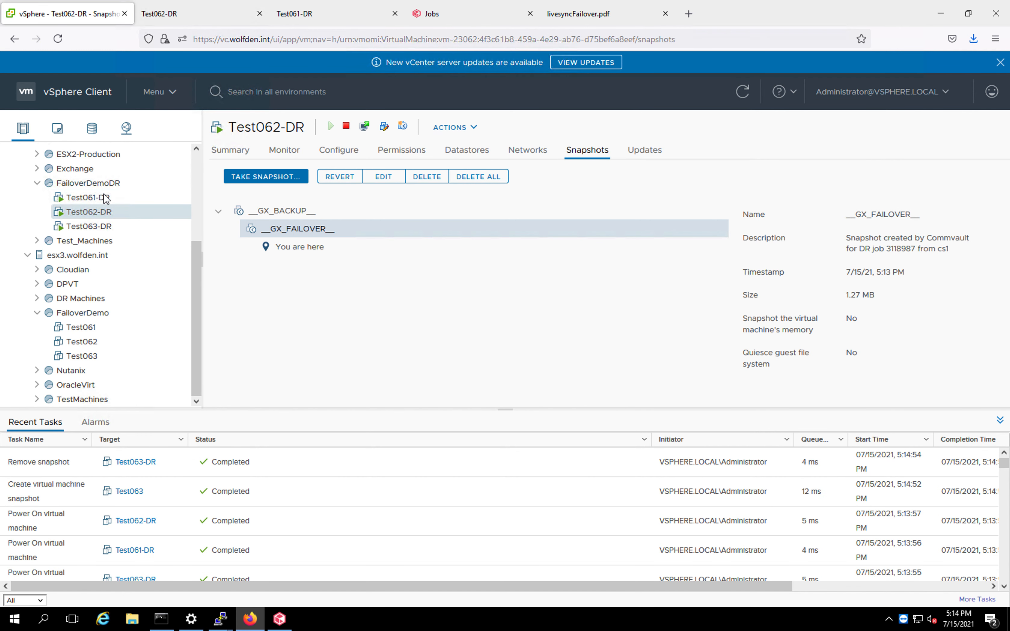
{"action": "left_click", "coordinate": [102, 227]}
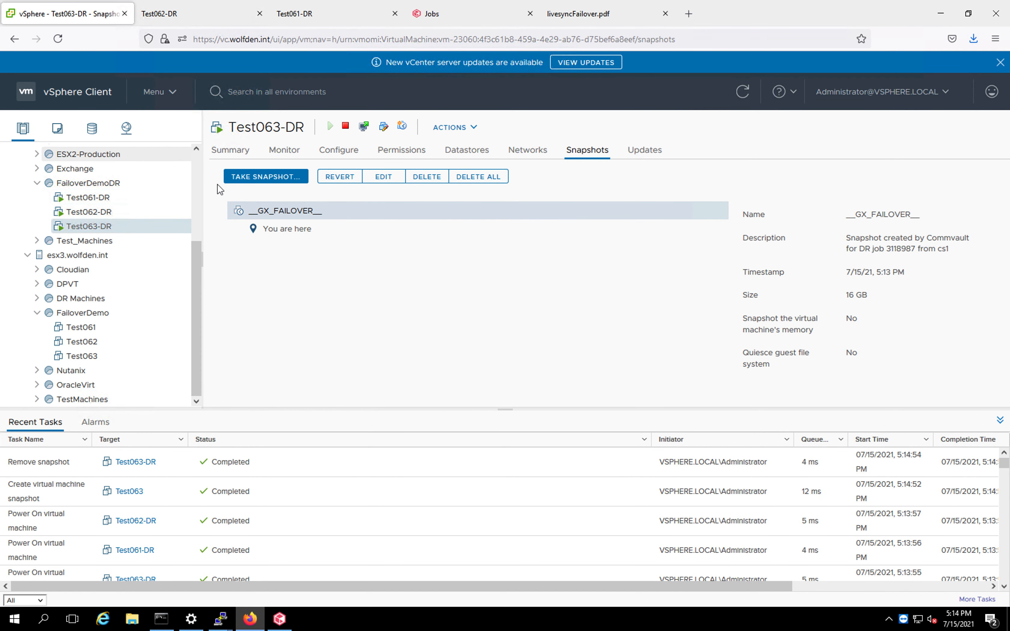
{"action": "left_click", "coordinate": [363, 127]}
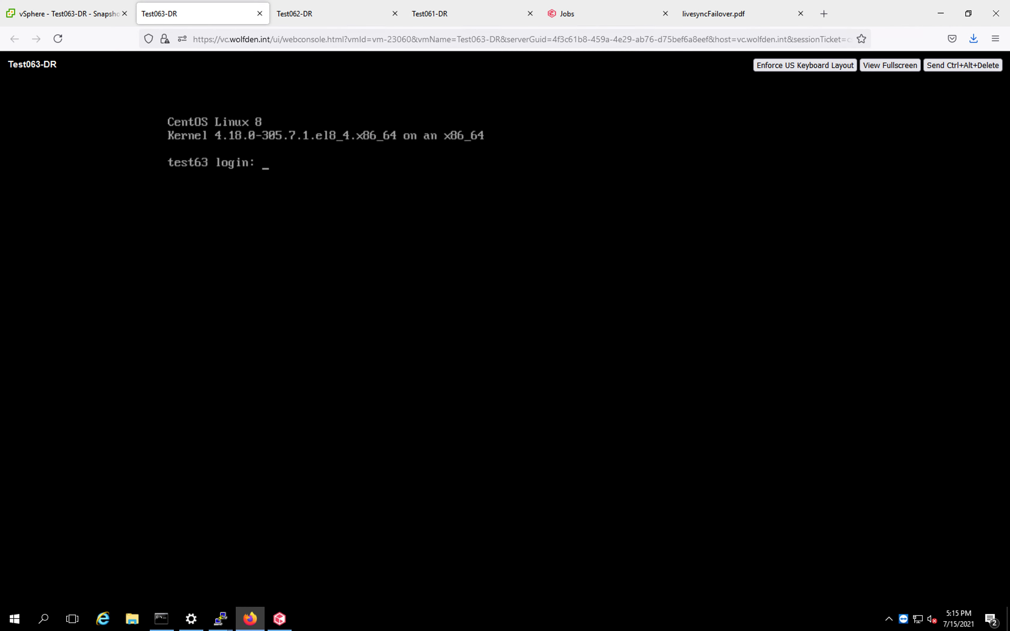
Close the three VM console tabs and review the DR Orchestration job's events and the active jobs list.
{"action": "left_click", "coordinate": [260, 13]}
{"action": "left_click", "coordinate": [260, 14]}
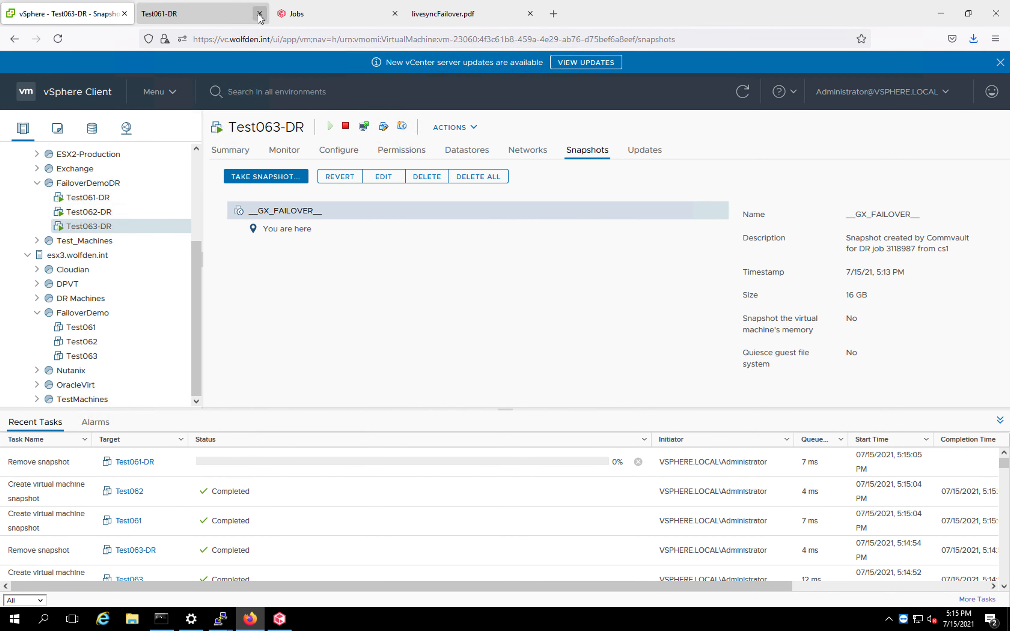
{"action": "left_click", "coordinate": [260, 13]}
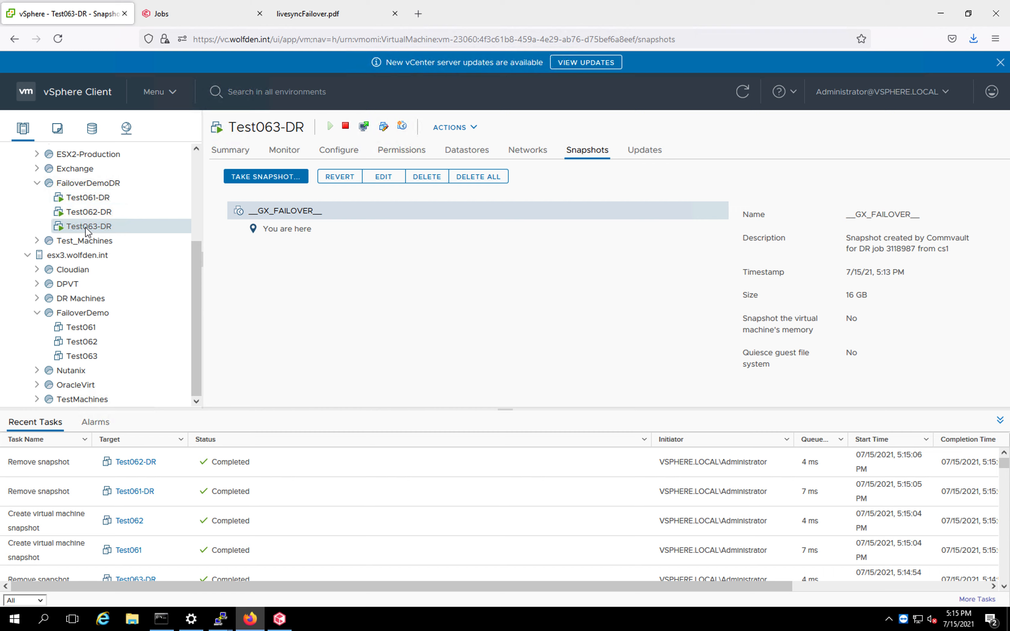
{"action": "left_click", "coordinate": [182, 17]}
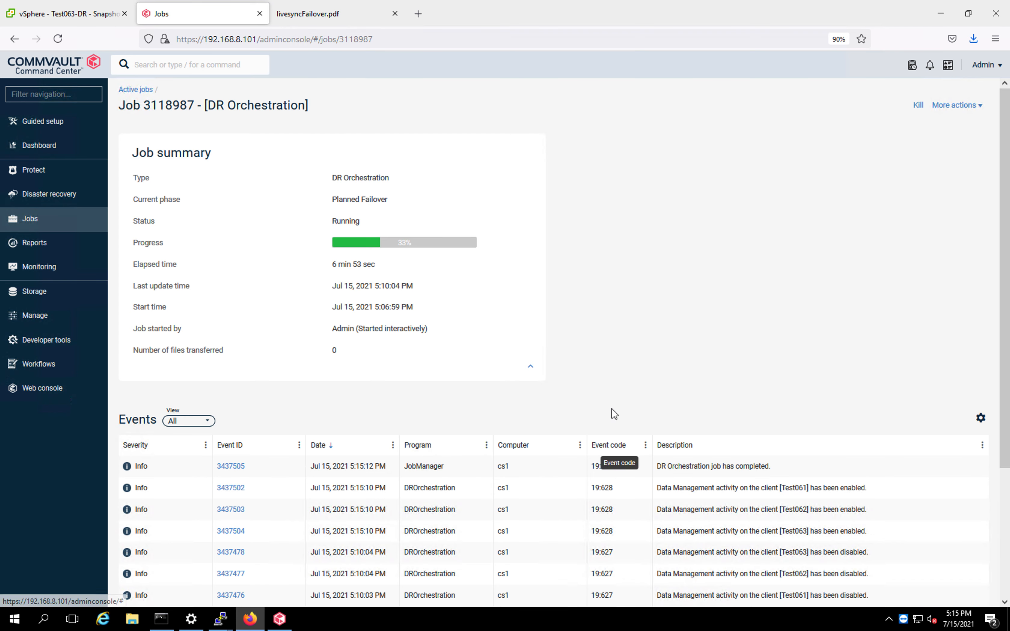
{"action": "left_click", "coordinate": [142, 91]}
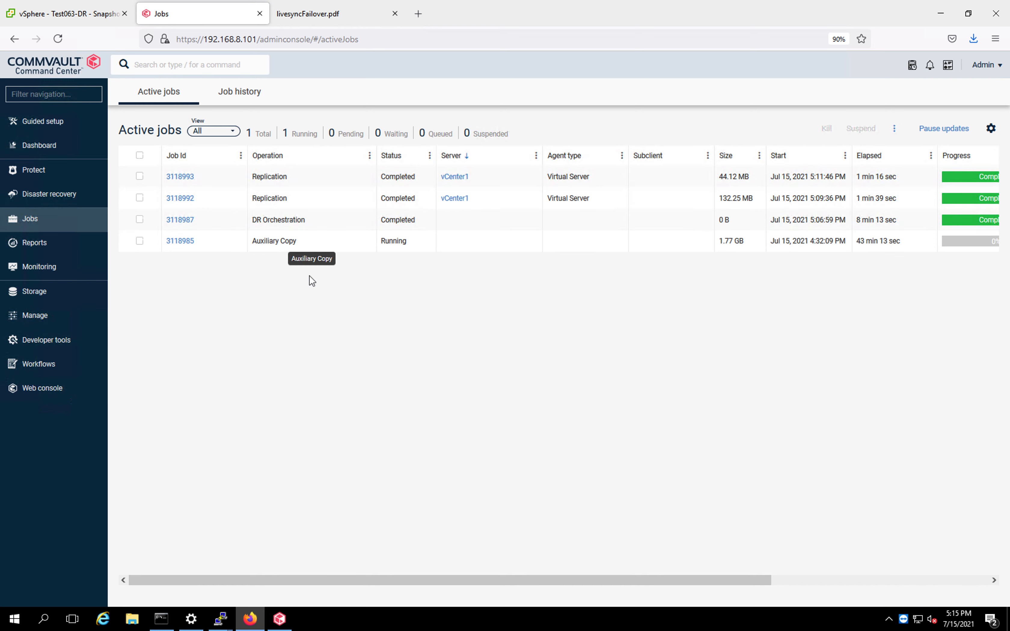
Open the FailoverDemoGroup failover group from the disaster recovery replication pages.
{"action": "left_click", "coordinate": [76, 198]}
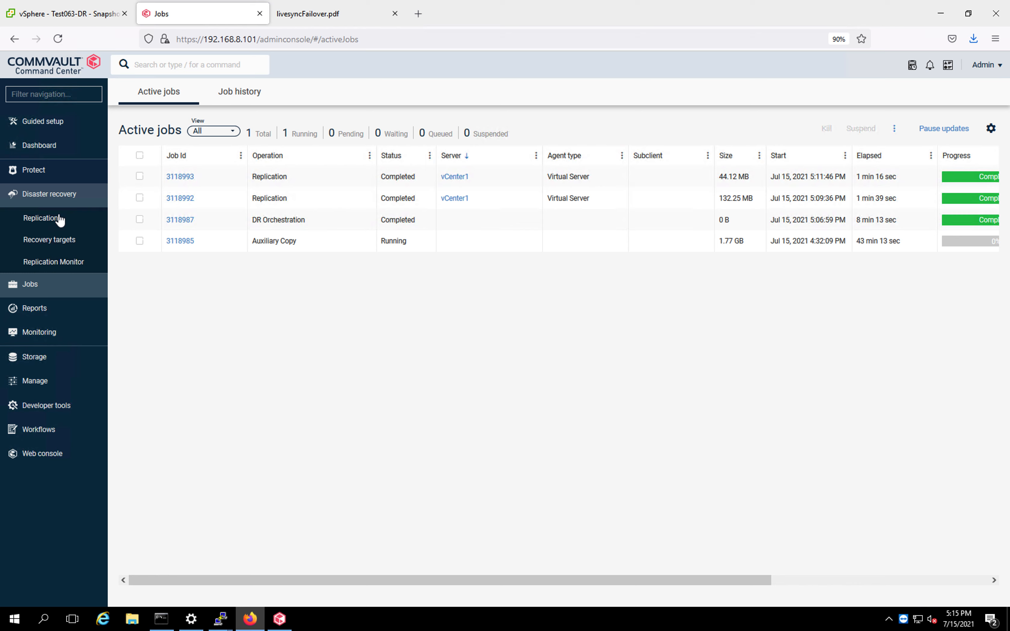
{"action": "left_click", "coordinate": [49, 221]}
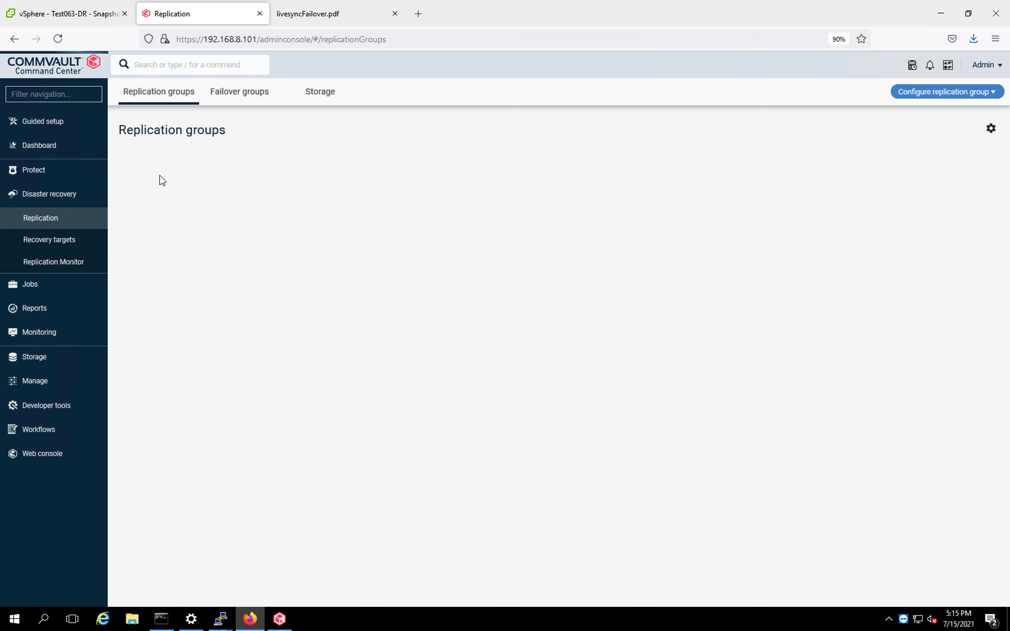
{"action": "left_click", "coordinate": [228, 98]}
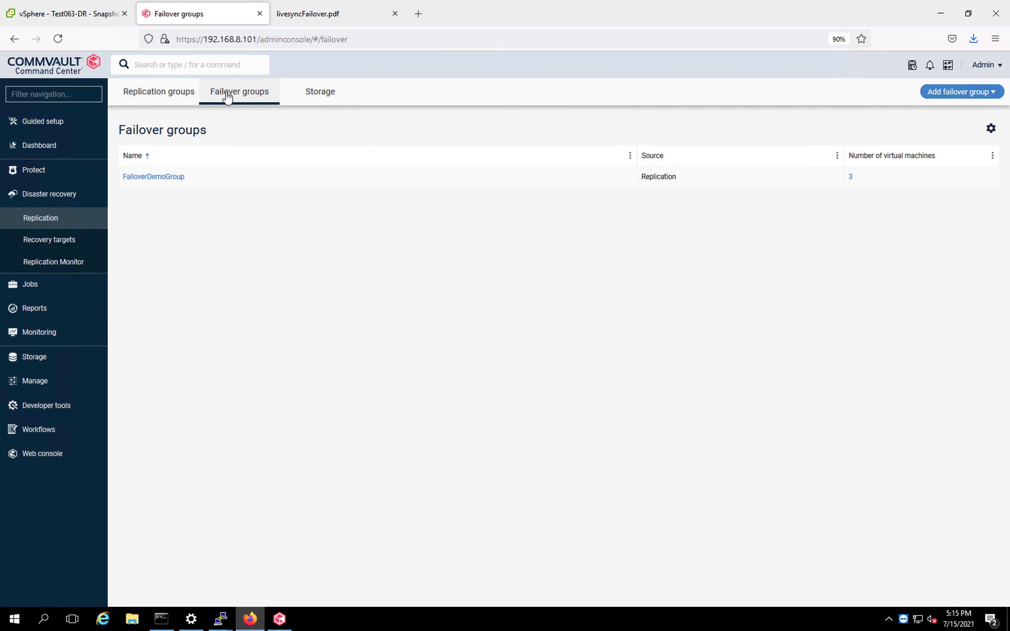
{"action": "left_click", "coordinate": [172, 181]}
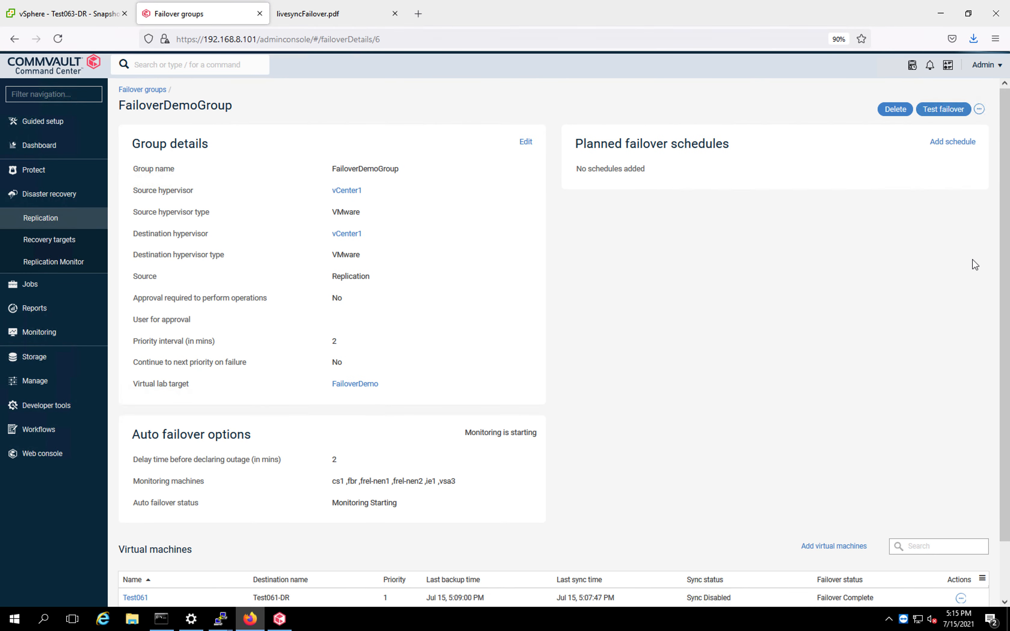
Review the failover group's virtual machines, the demo environment diagram and the DR VMs in the vSphere inventory.
{"action": "left_click_drag", "start_coordinate": [1006, 247], "coordinate": [1003, 362]}
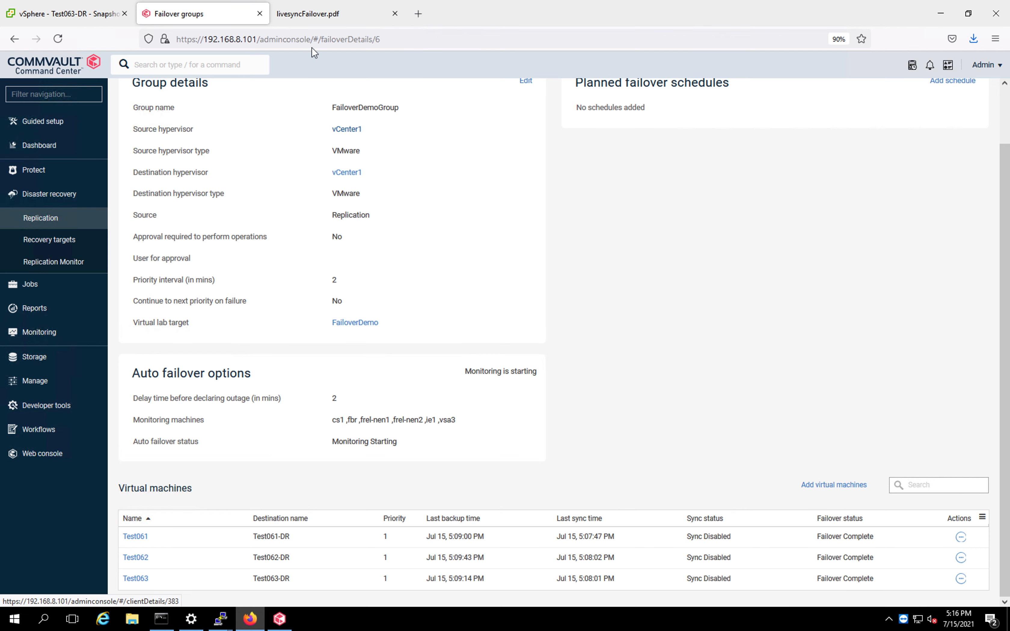
{"action": "left_click", "coordinate": [315, 21]}
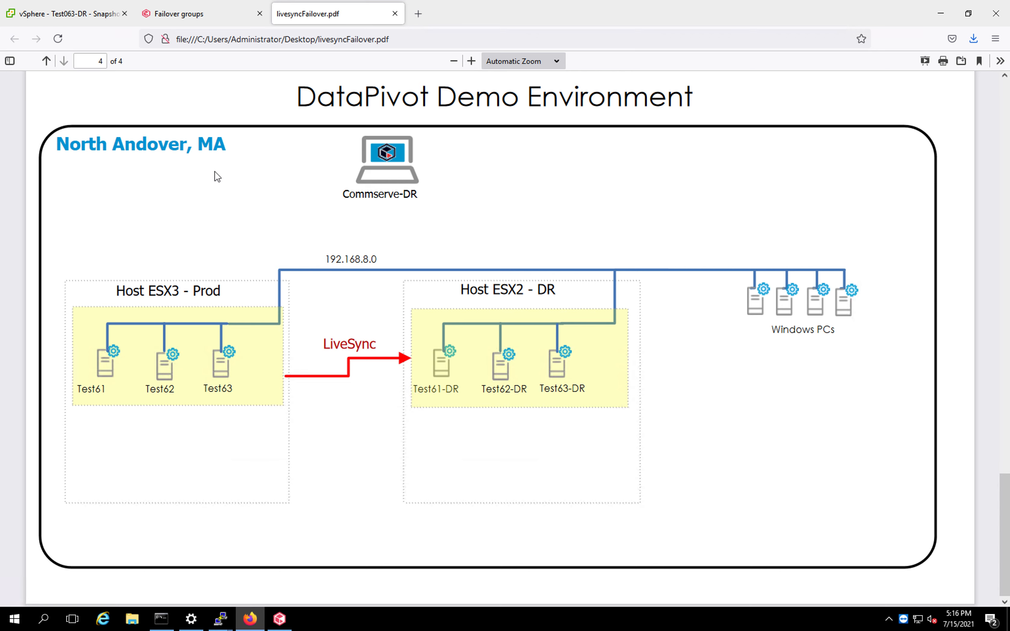
{"action": "left_click", "coordinate": [92, 20]}
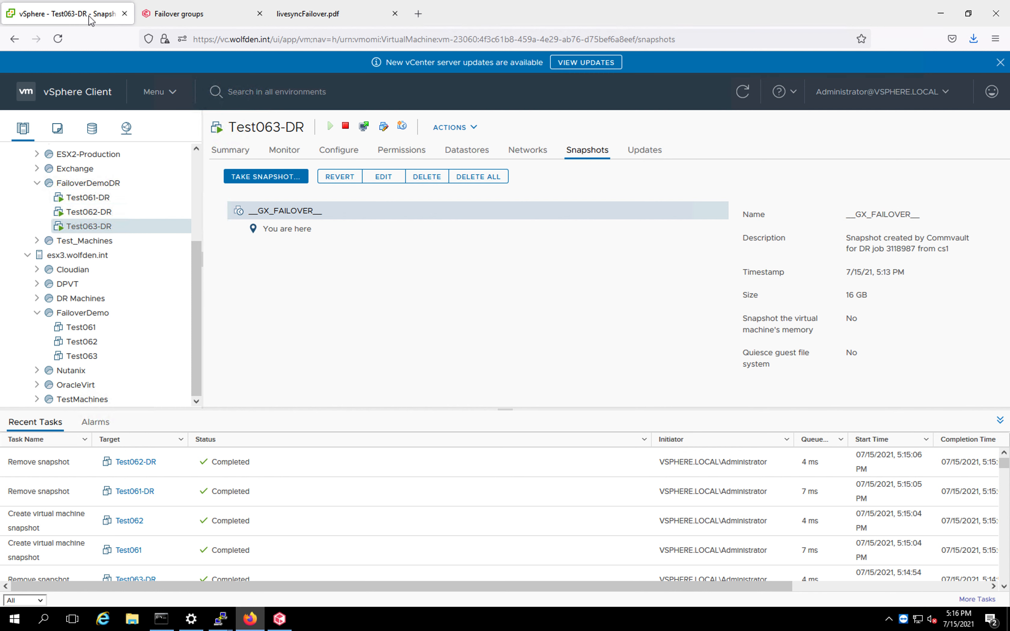
{"action": "left_click_drag", "start_coordinate": [199, 257], "coordinate": [195, 216]}
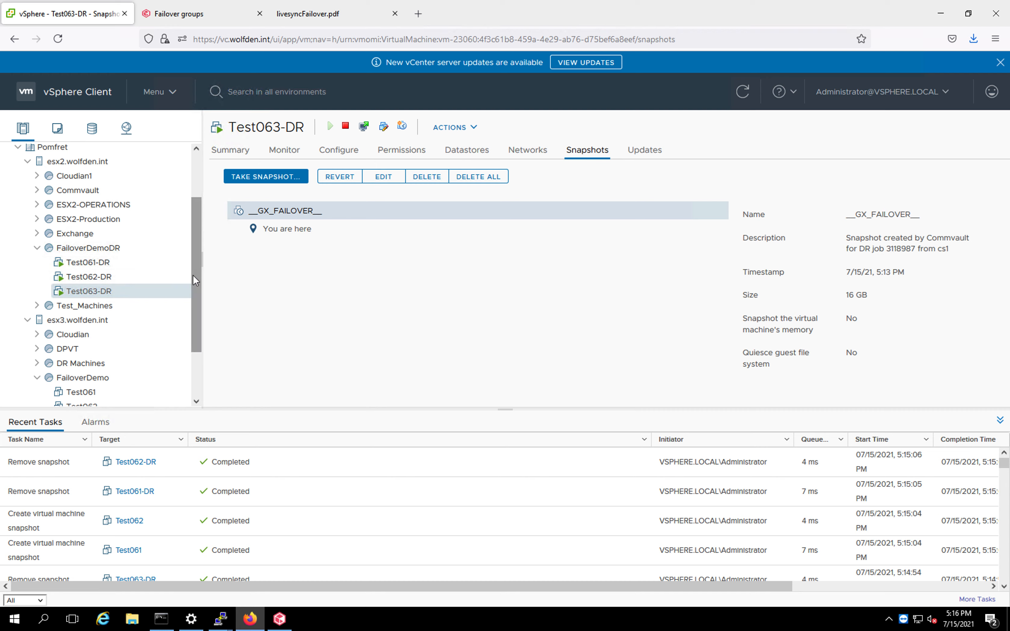
{"action": "left_click_drag", "start_coordinate": [192, 274], "coordinate": [197, 336]}
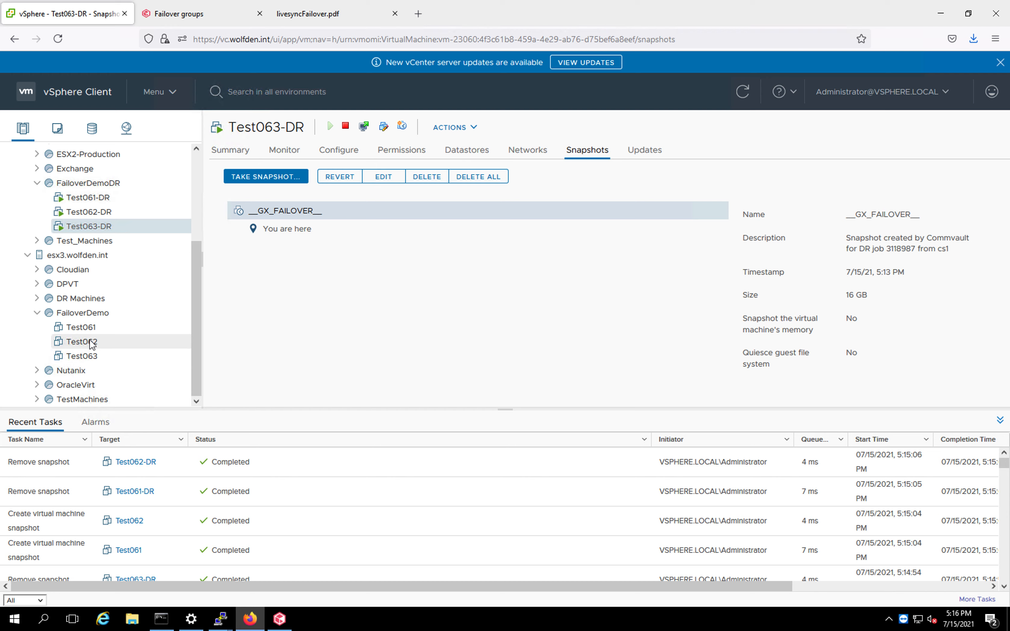
{"action": "left_click", "coordinate": [182, 20]}
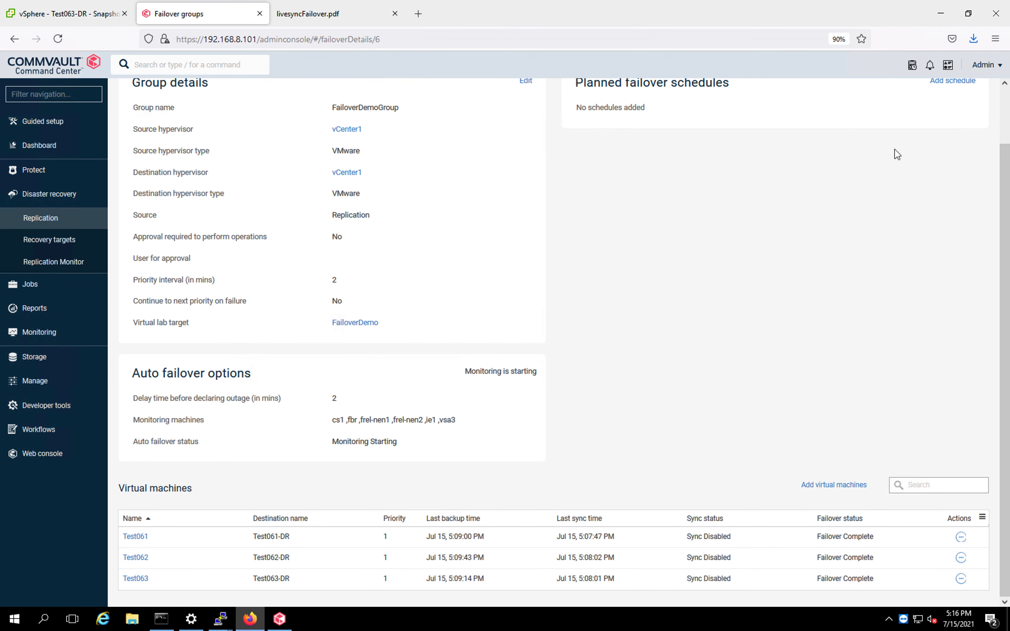
Start a failback of FailoverDemoGroup and confirm it.
{"action": "left_click_drag", "start_coordinate": [1004, 156], "coordinate": [1004, 96]}
{"action": "left_click", "coordinate": [980, 111]}
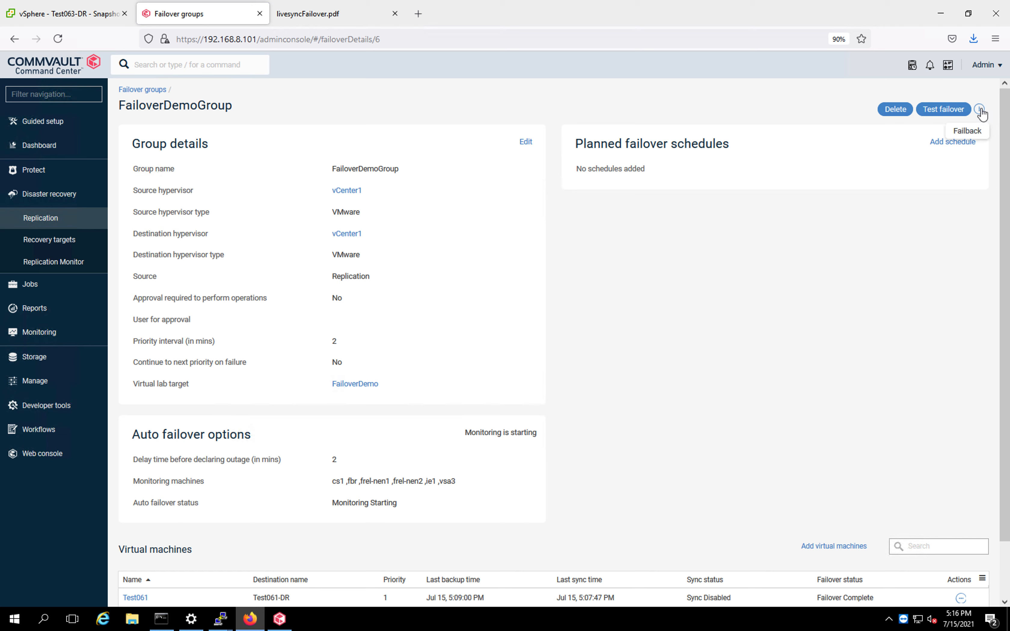
{"action": "left_click", "coordinate": [967, 131]}
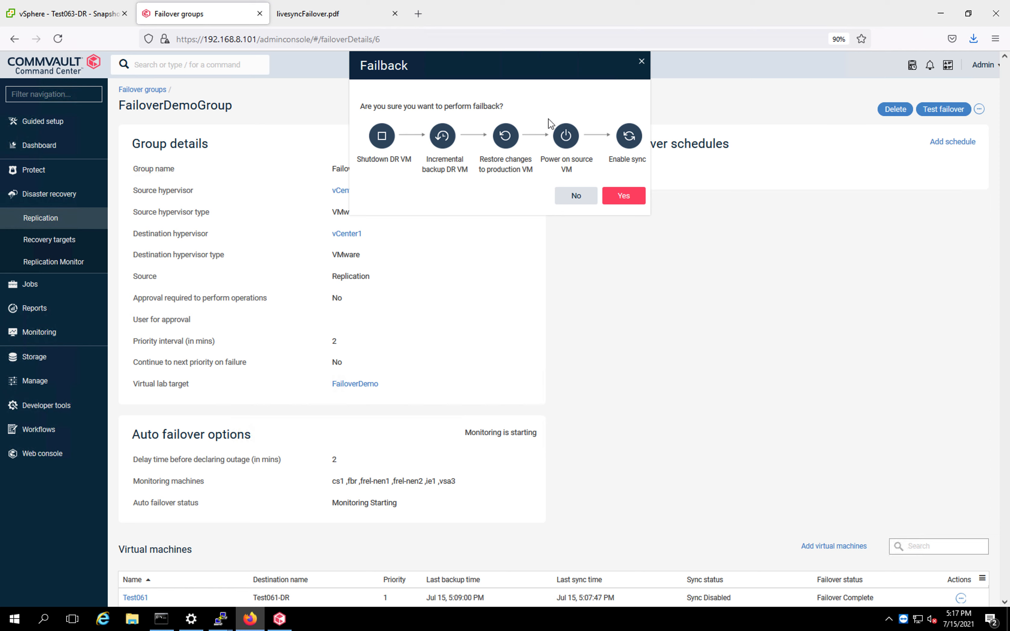
{"action": "left_click", "coordinate": [631, 194]}
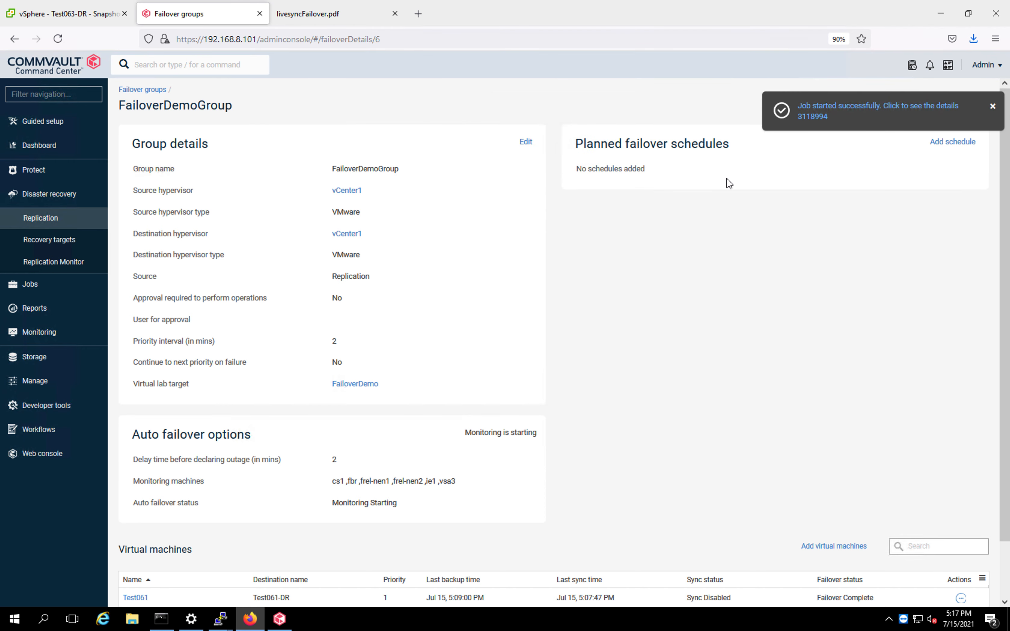
Open the started failback job, then compare the active jobs list with the DR VM's snapshots in vSphere.
{"action": "left_click", "coordinate": [817, 112]}
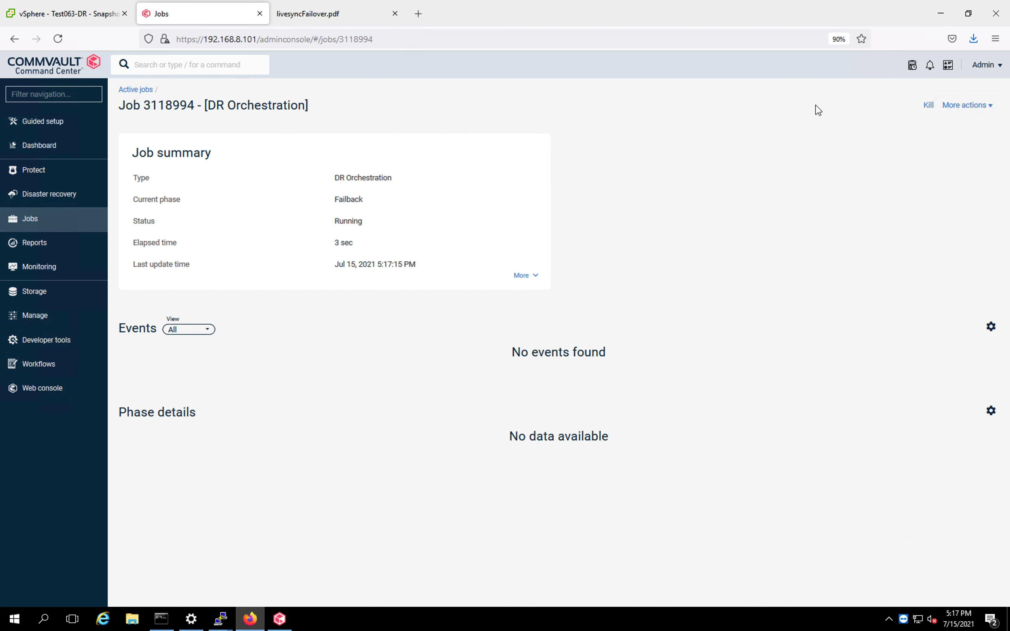
{"action": "left_click", "coordinate": [127, 90]}
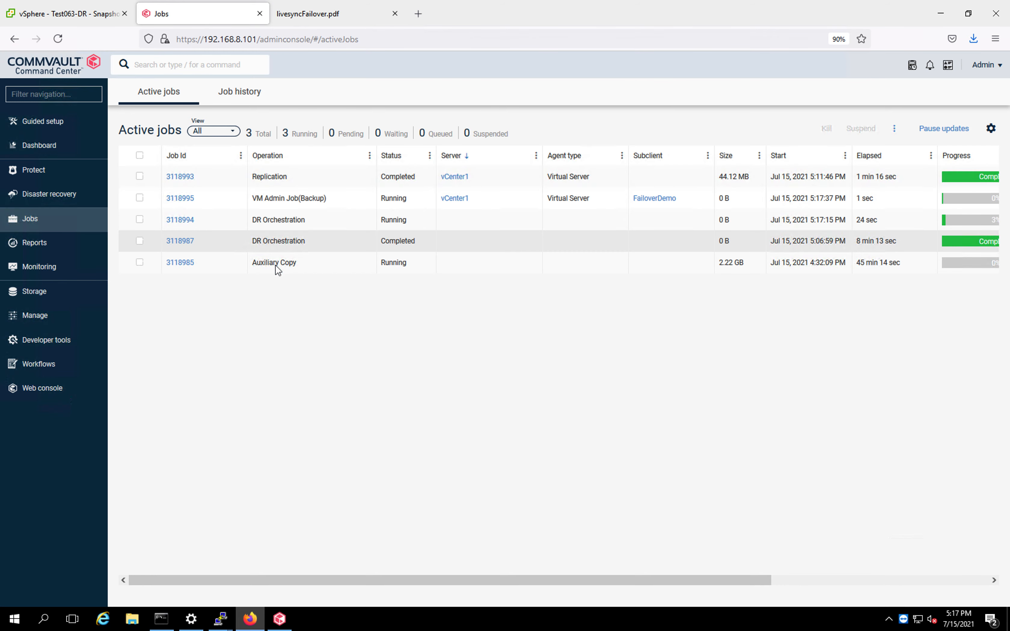
{"action": "left_click", "coordinate": [77, 17]}
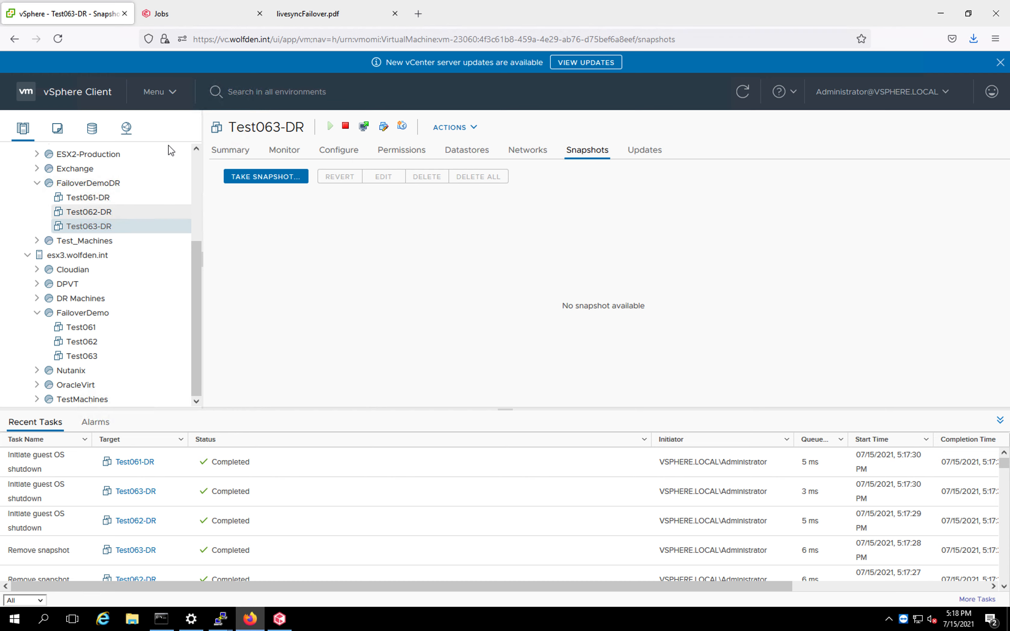
{"action": "left_click", "coordinate": [188, 21]}
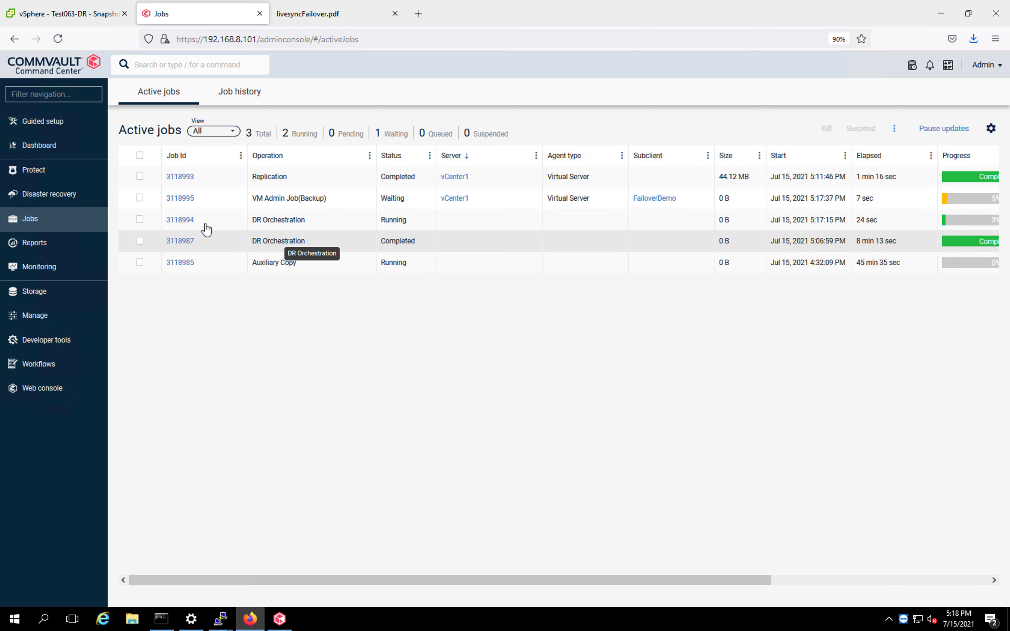
Open the details of DR Orchestration job 3118994 and expand the phase details of all three DR machines.
{"action": "left_click", "coordinate": [179, 220]}
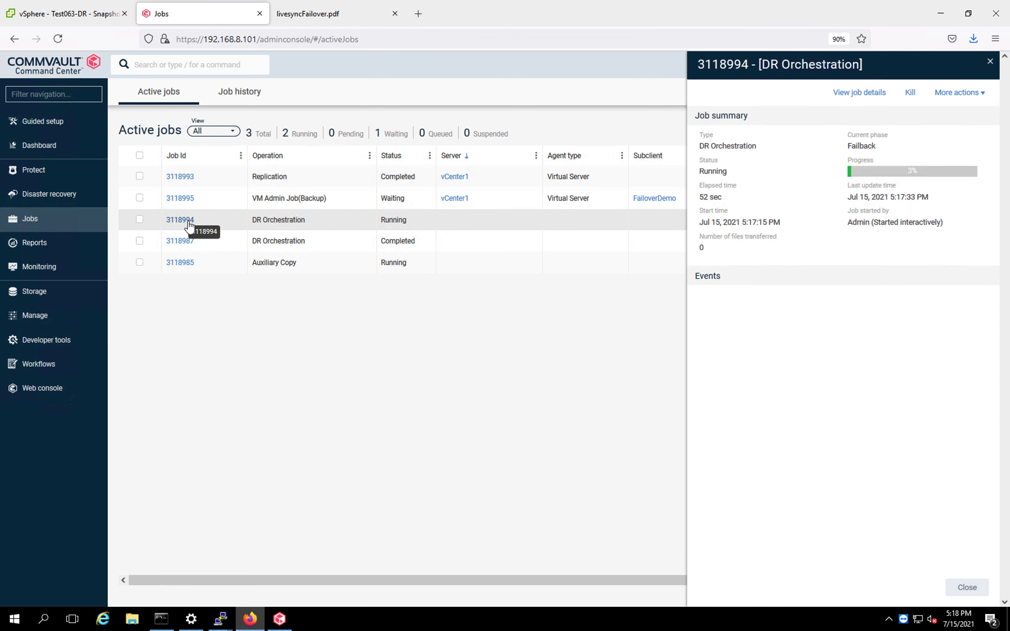
{"action": "left_click", "coordinate": [854, 95]}
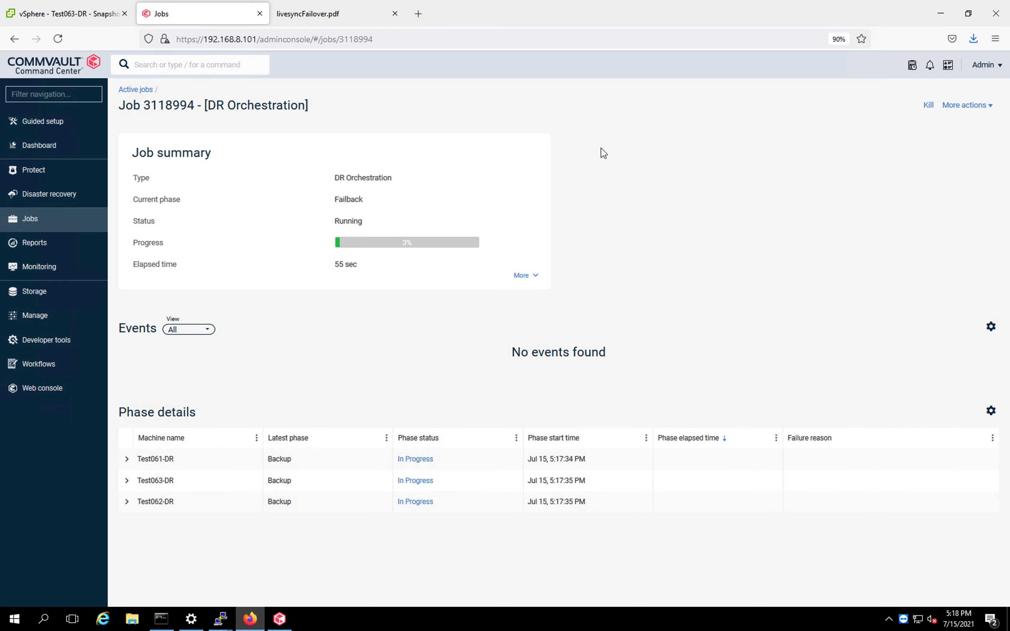
{"action": "left_click", "coordinate": [127, 503]}
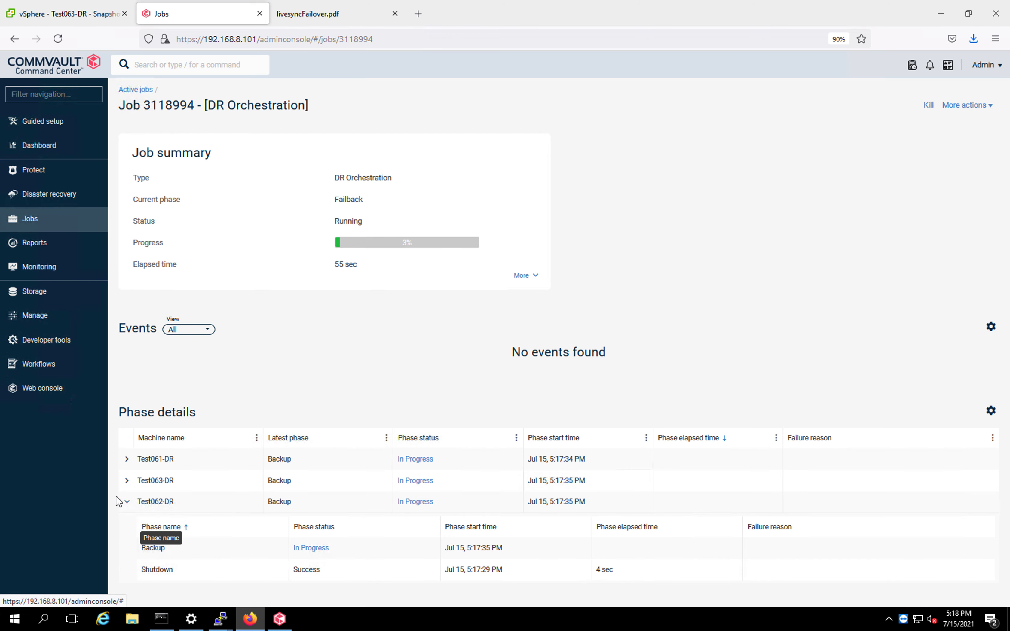
{"action": "left_click", "coordinate": [127, 481]}
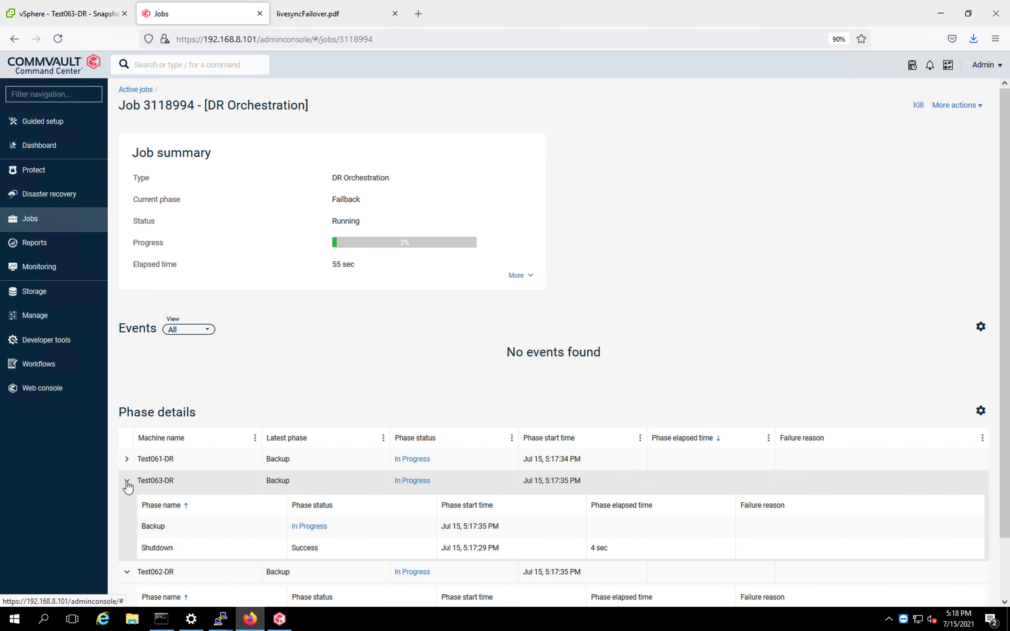
{"action": "left_click", "coordinate": [127, 460]}
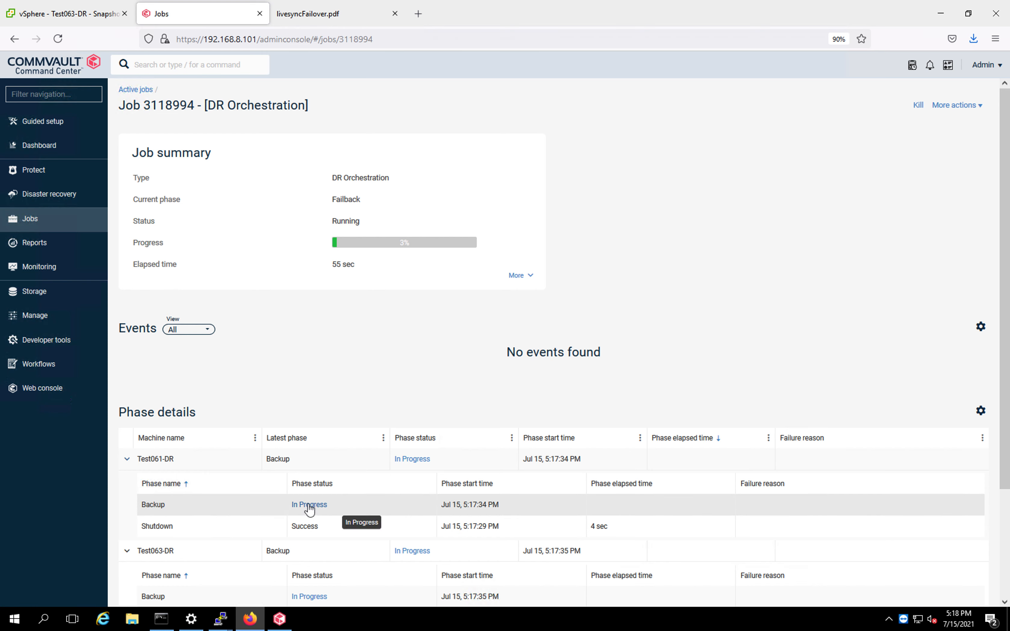
Open the VM Admin Job(Backup) 3118995 summary and check the snapshots on Test062-DR and Test063-DR.
{"action": "left_click", "coordinate": [146, 92]}
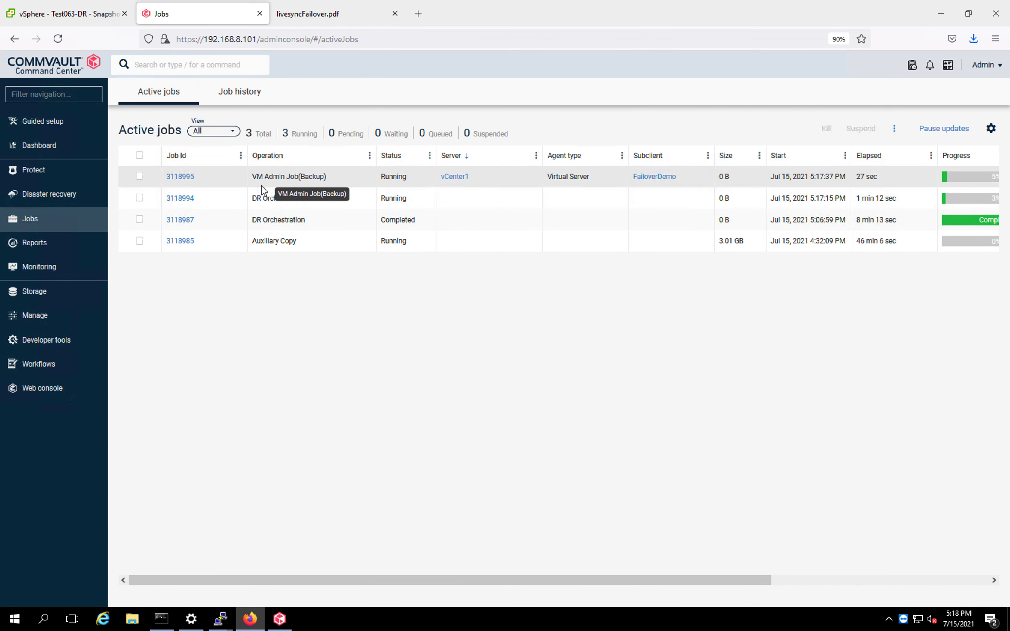
{"action": "left_click", "coordinate": [189, 178]}
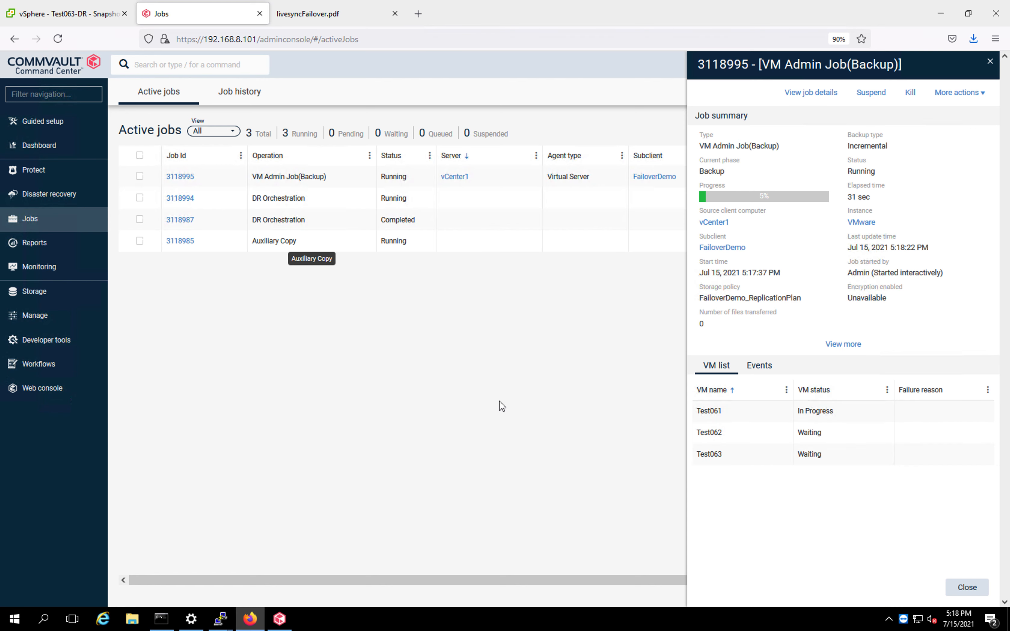
{"action": "left_click", "coordinate": [60, 14]}
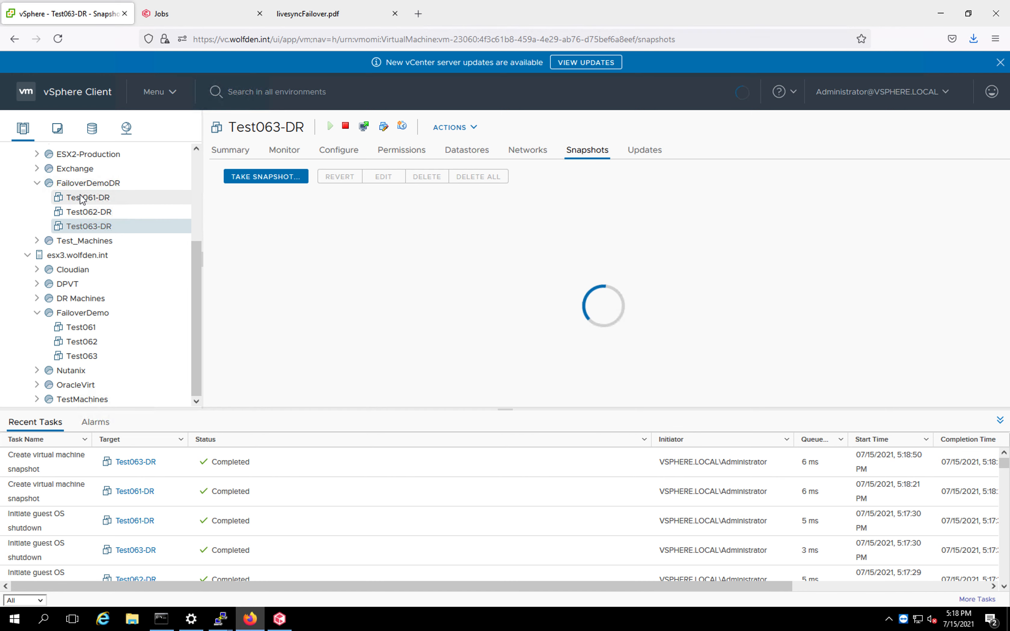
{"action": "left_click", "coordinate": [82, 215]}
{"action": "left_click", "coordinate": [85, 230]}
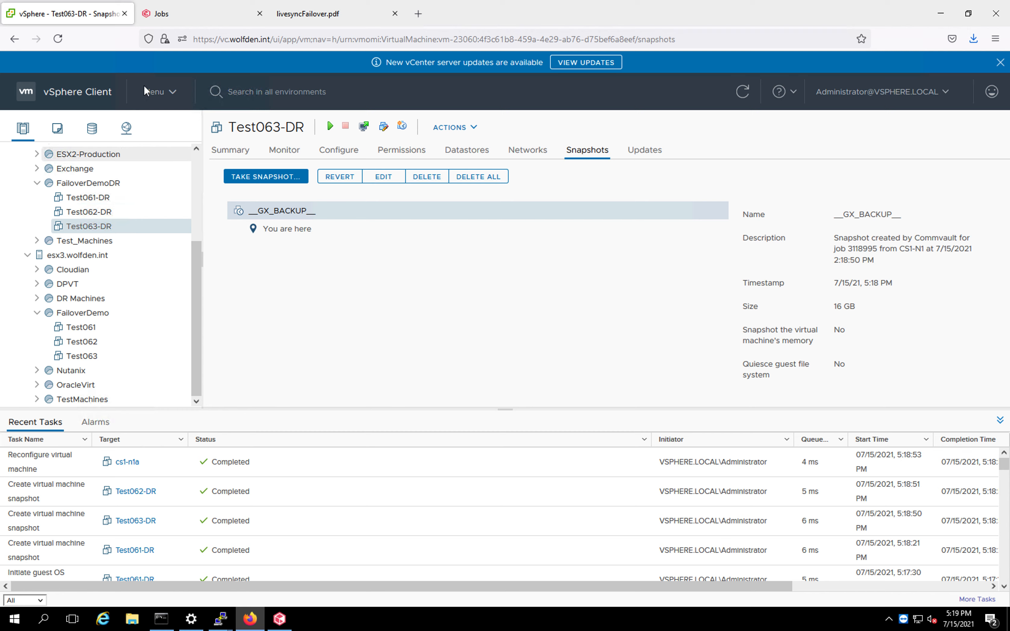
Open the full details of backup job 3118995 and expand its job summary and VM list.
{"action": "left_click", "coordinate": [182, 17]}
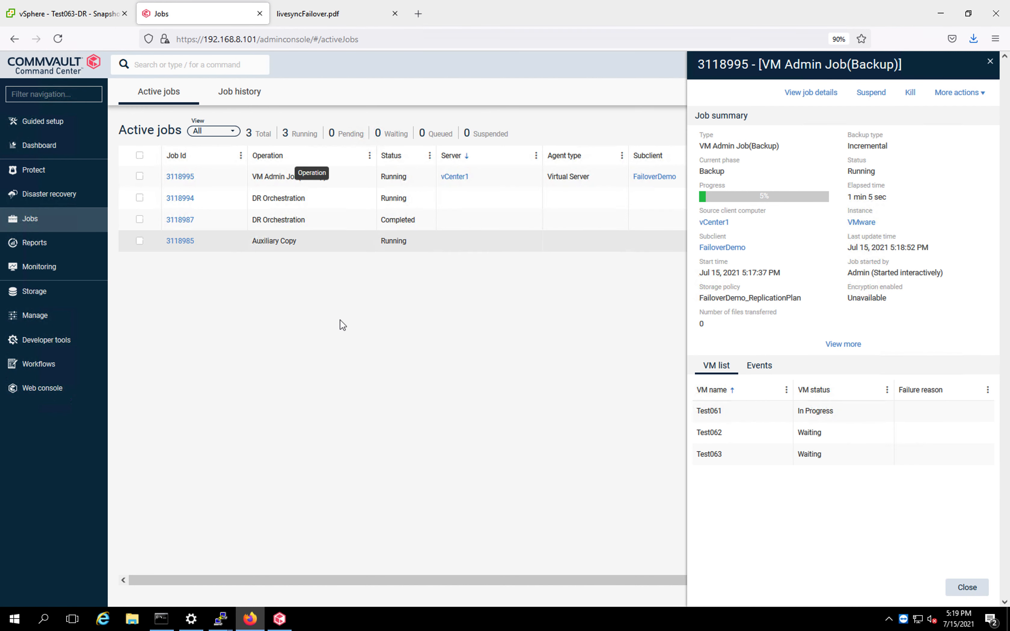
{"action": "left_click", "coordinate": [807, 94]}
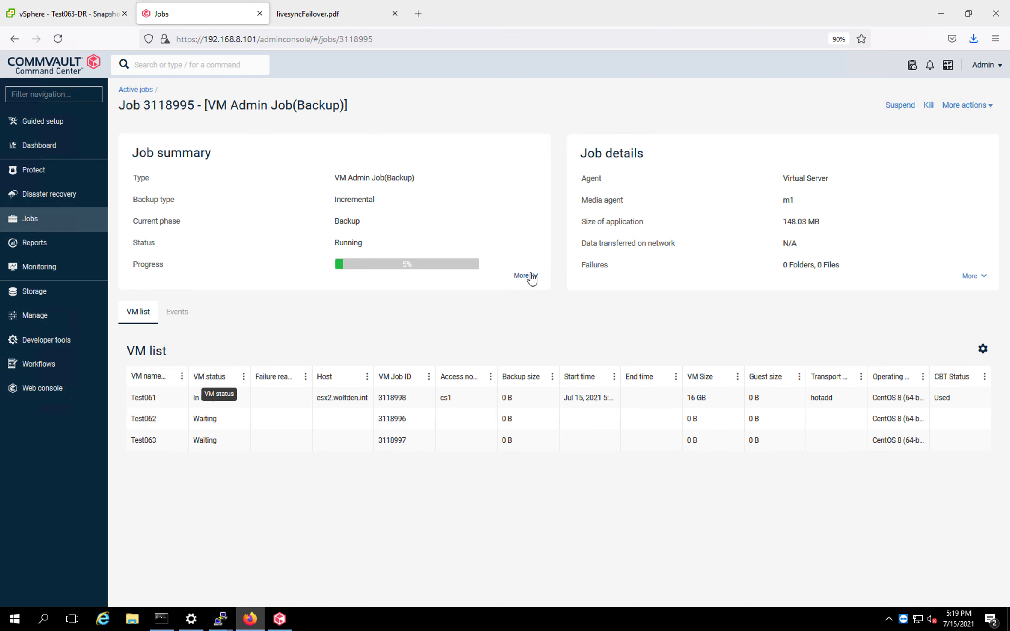
{"action": "left_click", "coordinate": [522, 276]}
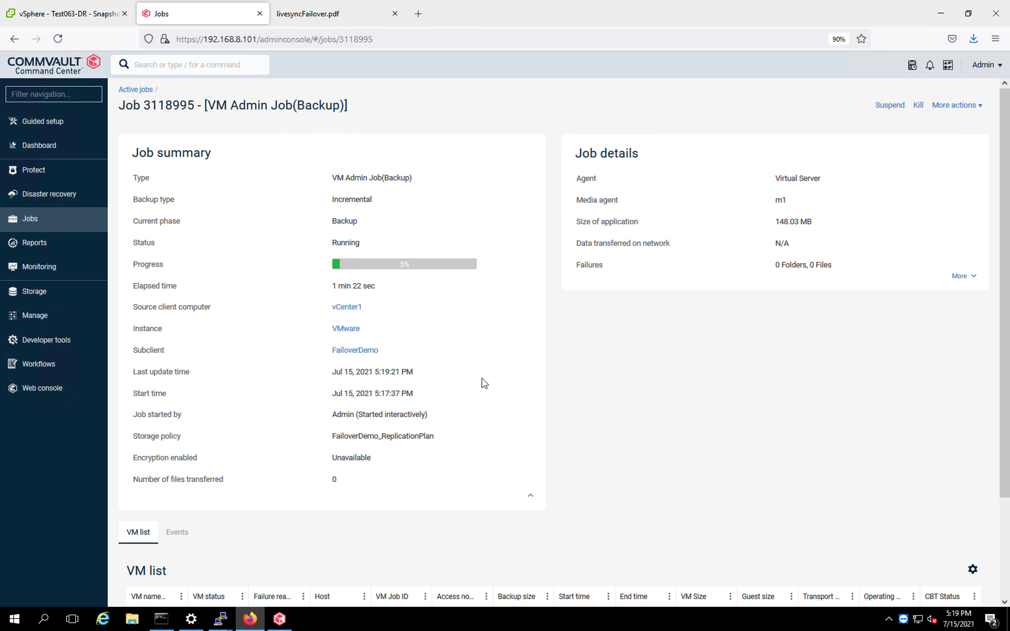
{"action": "left_click_drag", "start_coordinate": [1006, 438], "coordinate": [1006, 568]}
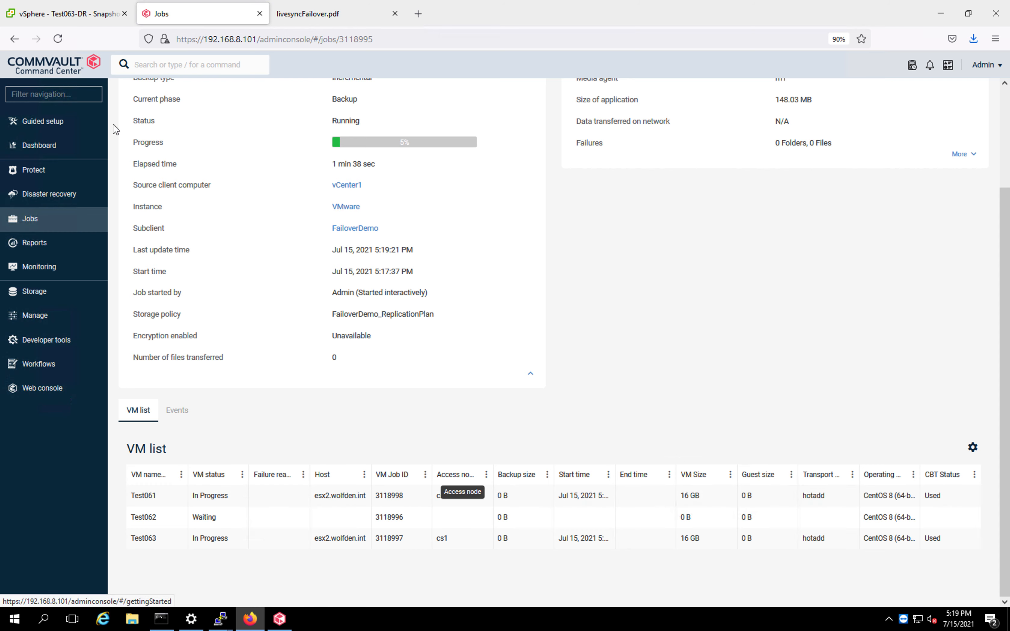
Check the snapshots of Test061-DR, Test062-DR and Test063-DR, then return to the backup job's progress.
{"action": "left_click", "coordinate": [73, 19]}
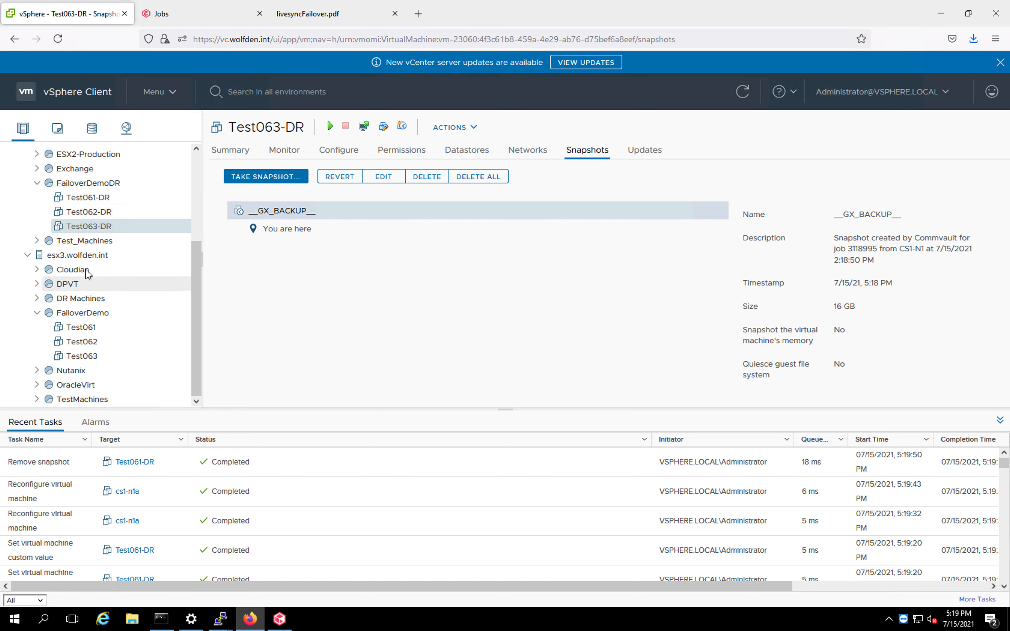
{"action": "left_click", "coordinate": [90, 203]}
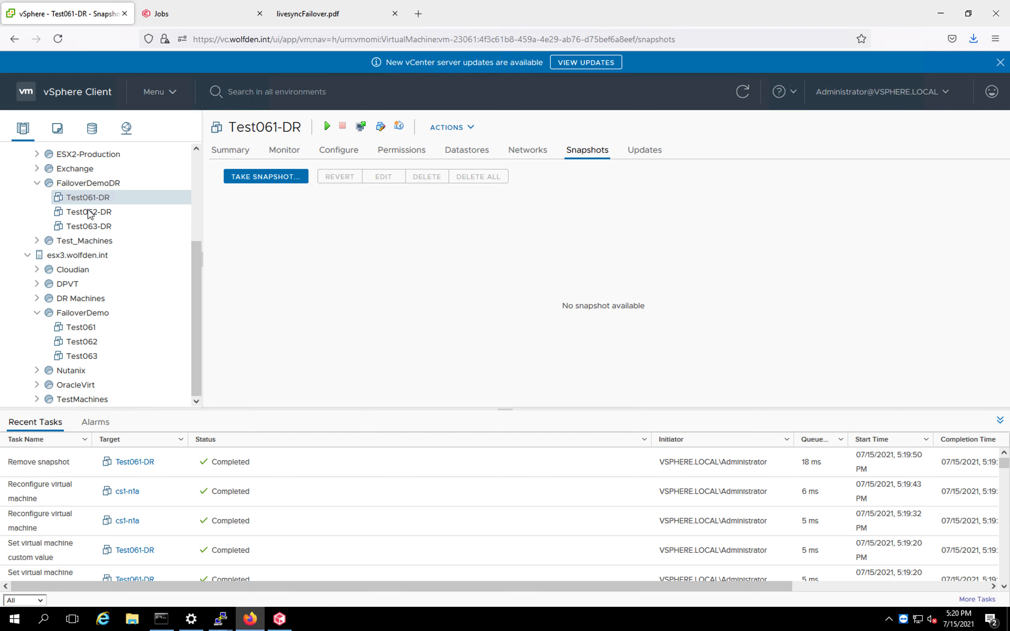
{"action": "left_click", "coordinate": [91, 213]}
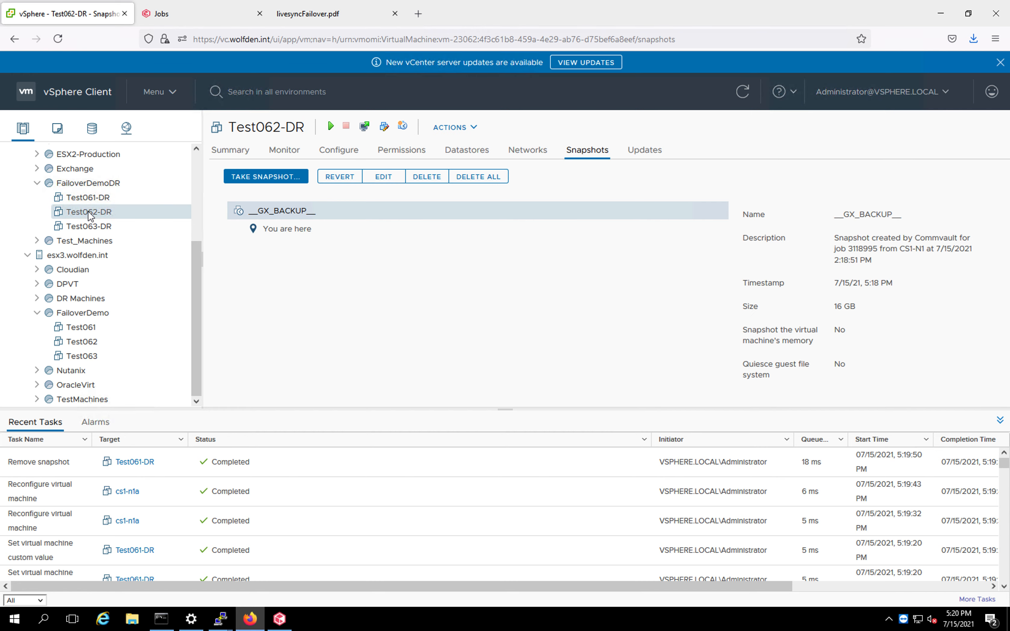
{"action": "left_click", "coordinate": [90, 228]}
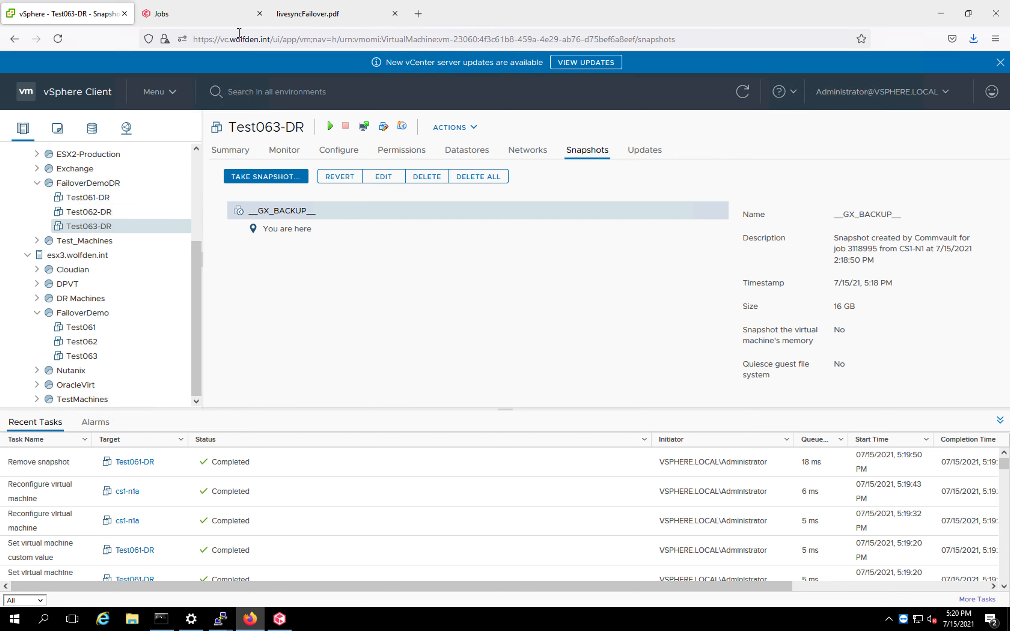
{"action": "left_click", "coordinate": [200, 20]}
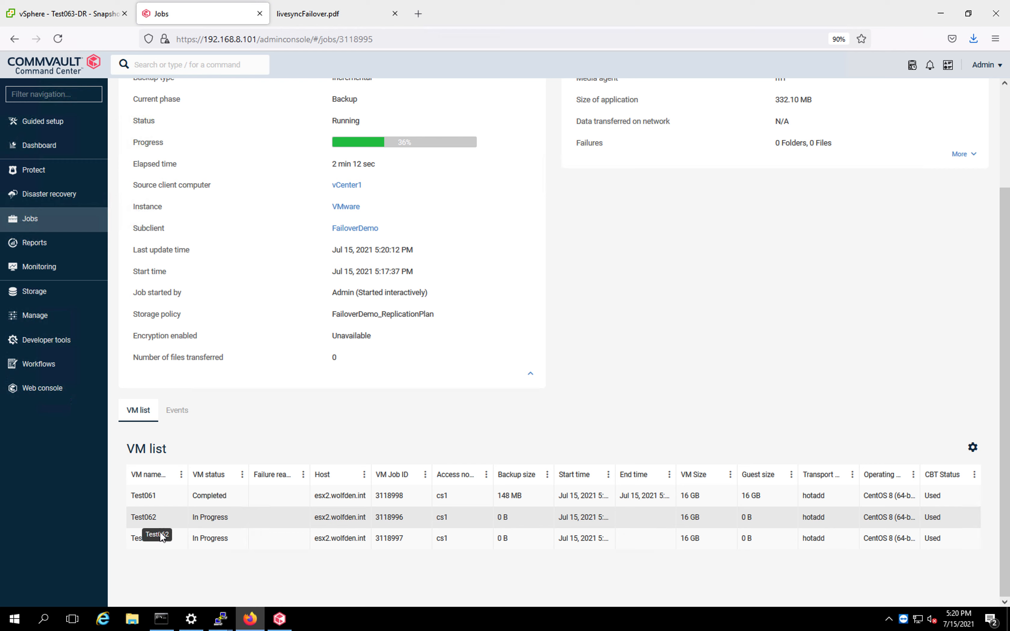
Recheck the snapshots of Test062-DR and Test063-DR, then open the FailoverDemoDR resource pool.
{"action": "left_click", "coordinate": [86, 16]}
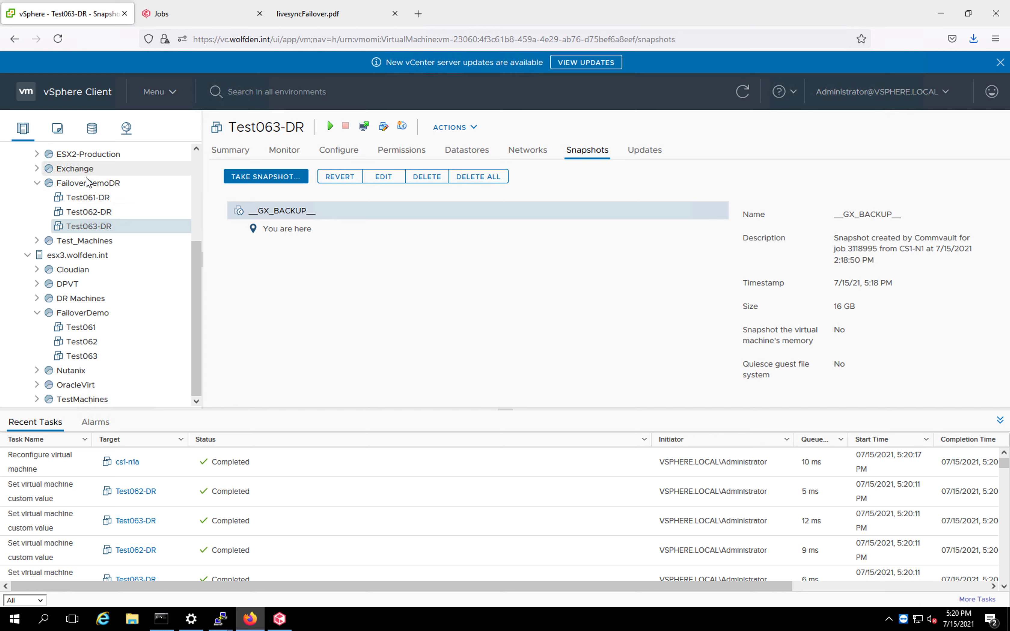
{"action": "left_click", "coordinate": [90, 212]}
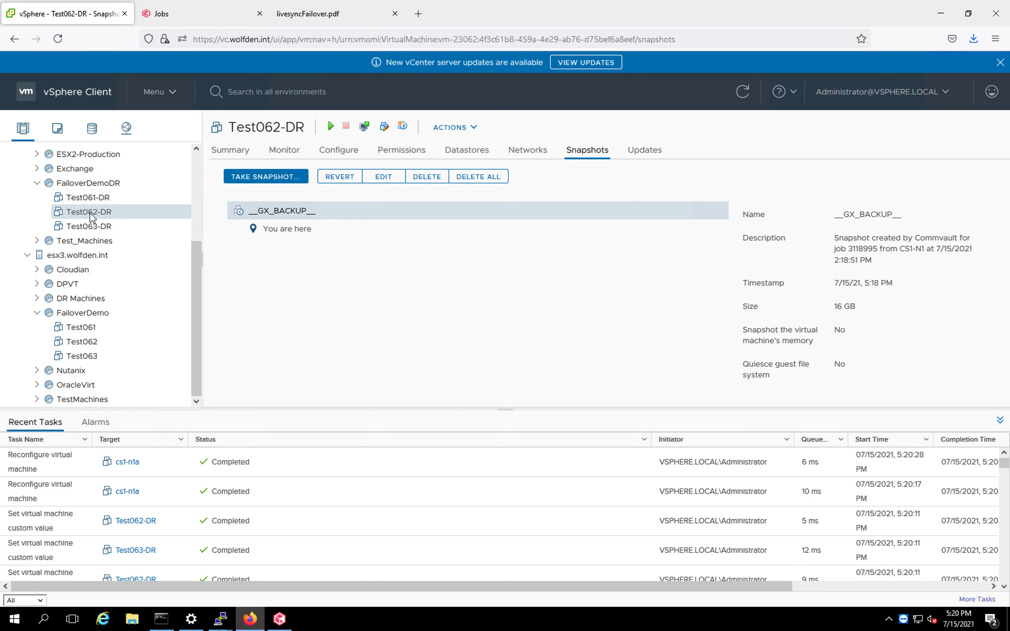
{"action": "left_click", "coordinate": [92, 230]}
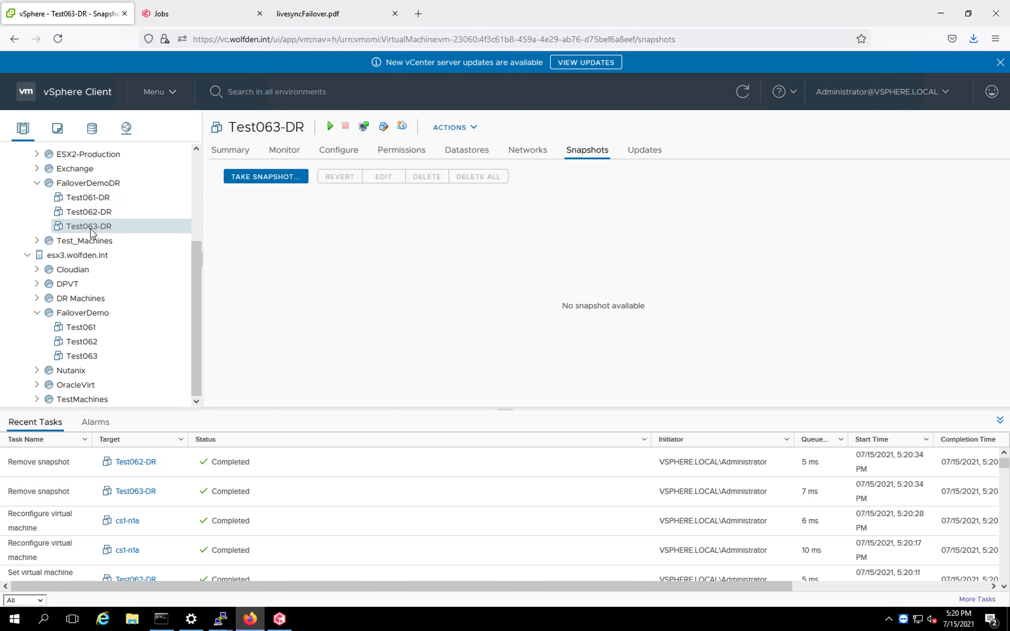
{"action": "left_click", "coordinate": [117, 213]}
{"action": "left_click", "coordinate": [104, 183]}
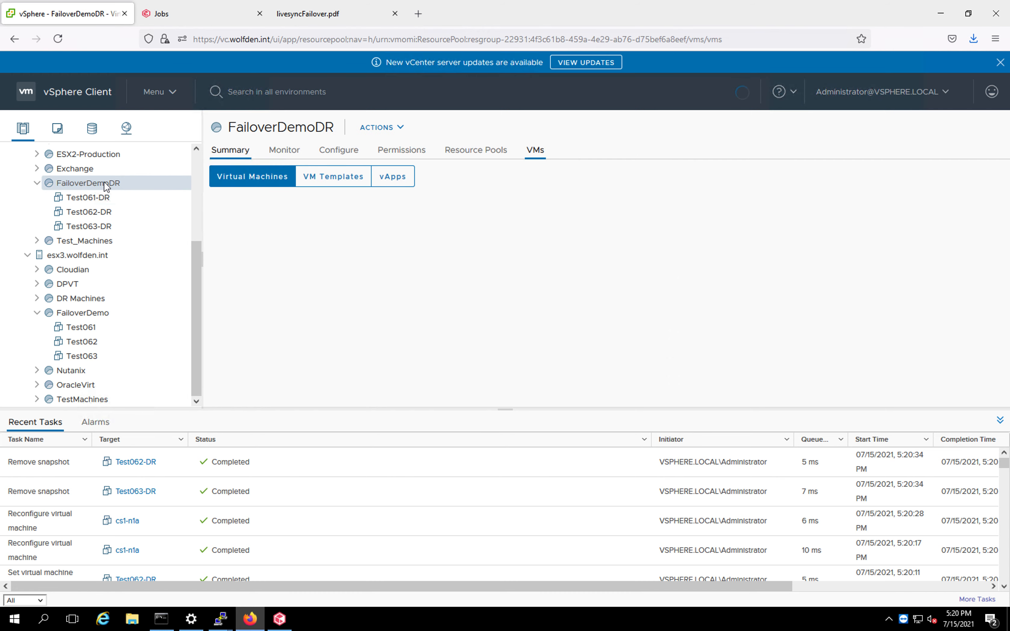
{"action": "left_click", "coordinate": [37, 184]}
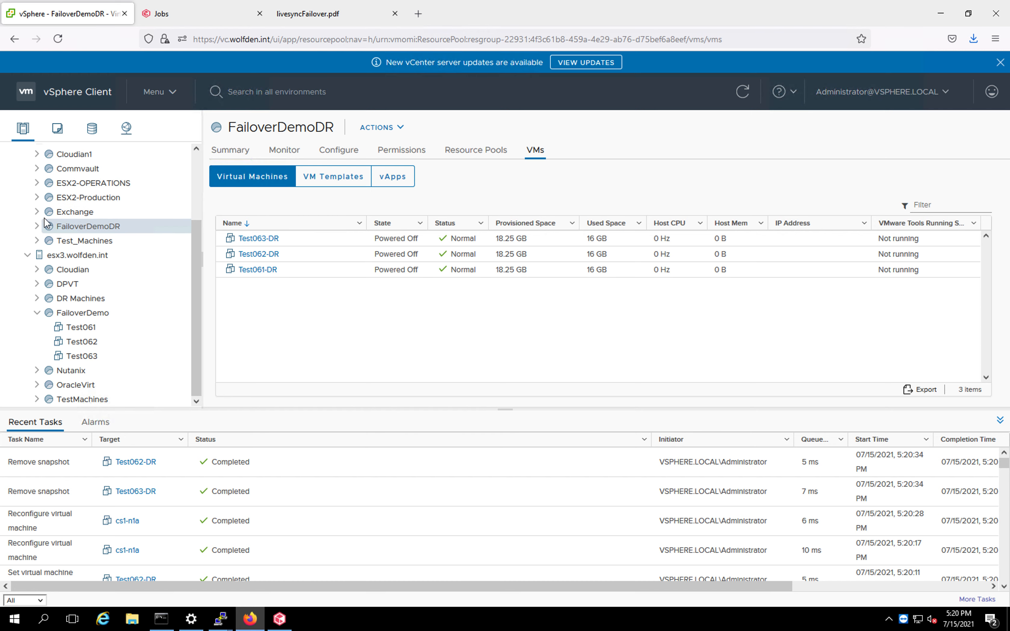
{"action": "left_click", "coordinate": [37, 227]}
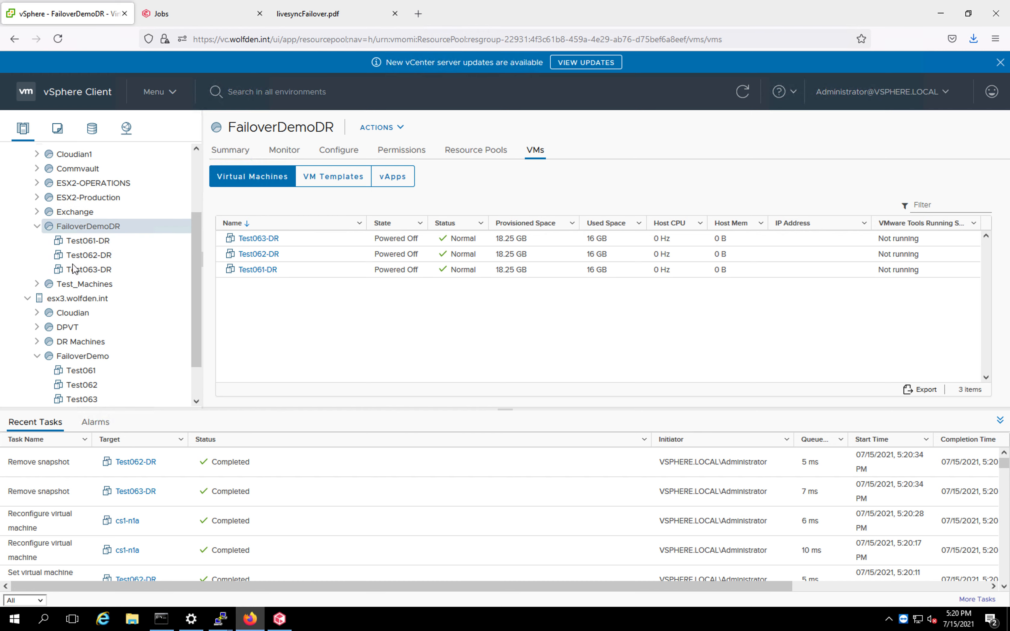
Open the full details of DR Orchestration job 3118994 and expand the phase details of Test061-DR.
{"action": "left_click", "coordinate": [215, 18]}
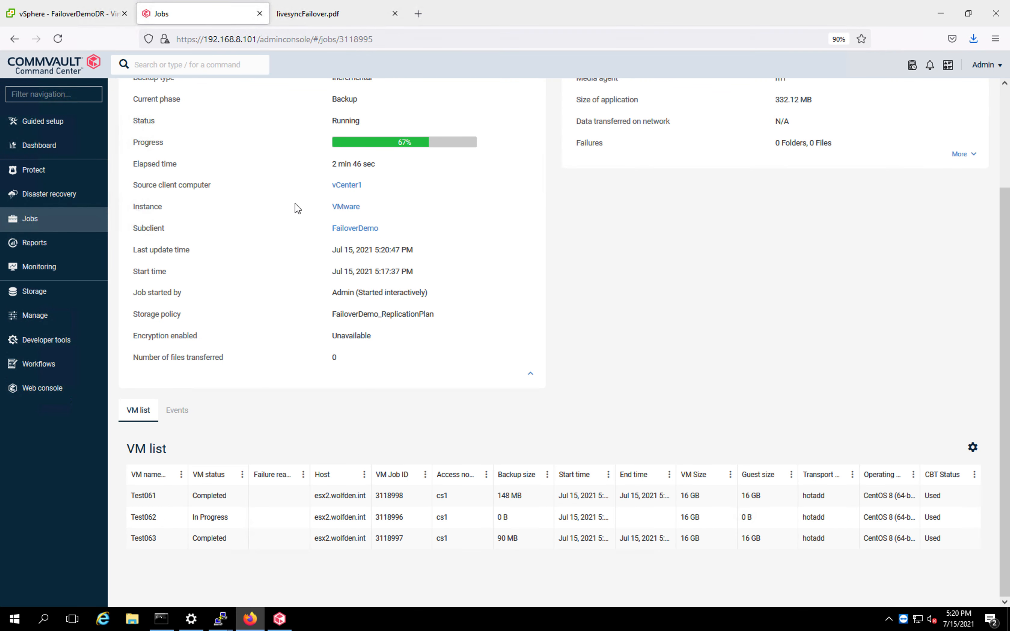
{"action": "left_click", "coordinate": [1005, 105]}
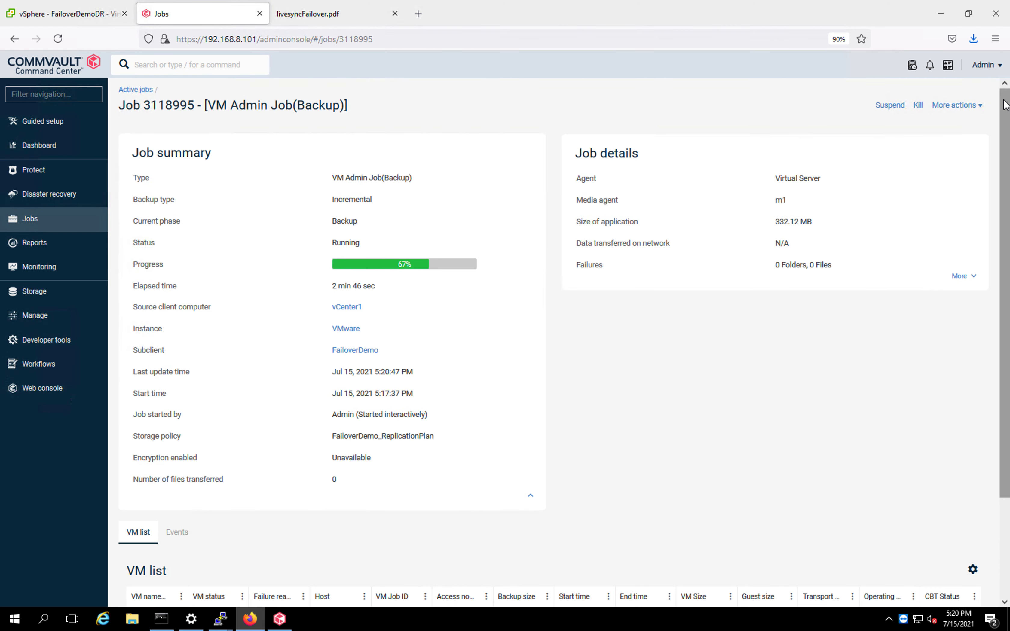
{"action": "left_click", "coordinate": [136, 90]}
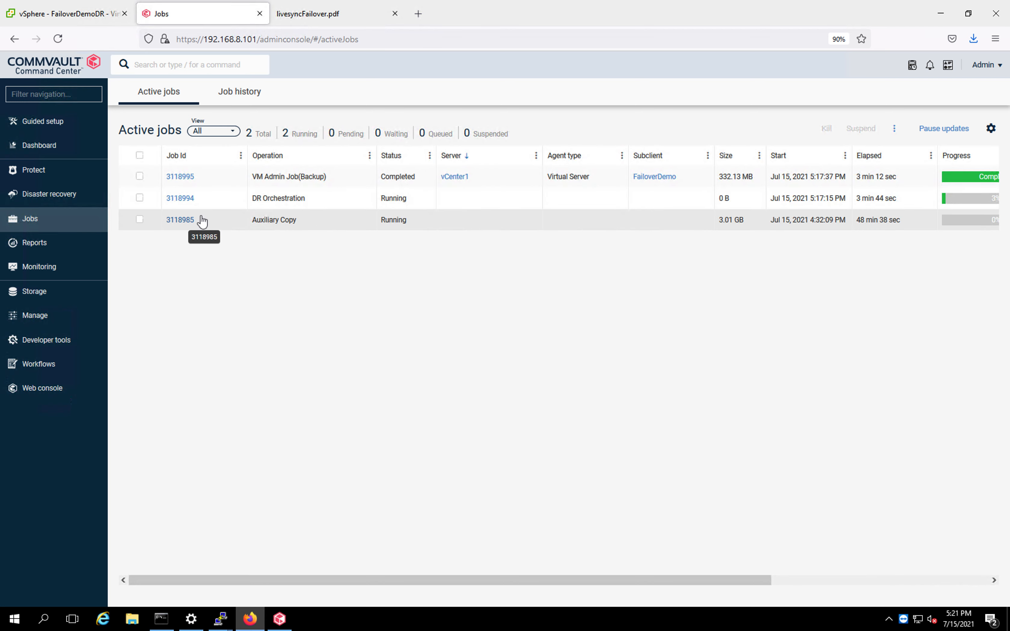
{"action": "left_click", "coordinate": [191, 202]}
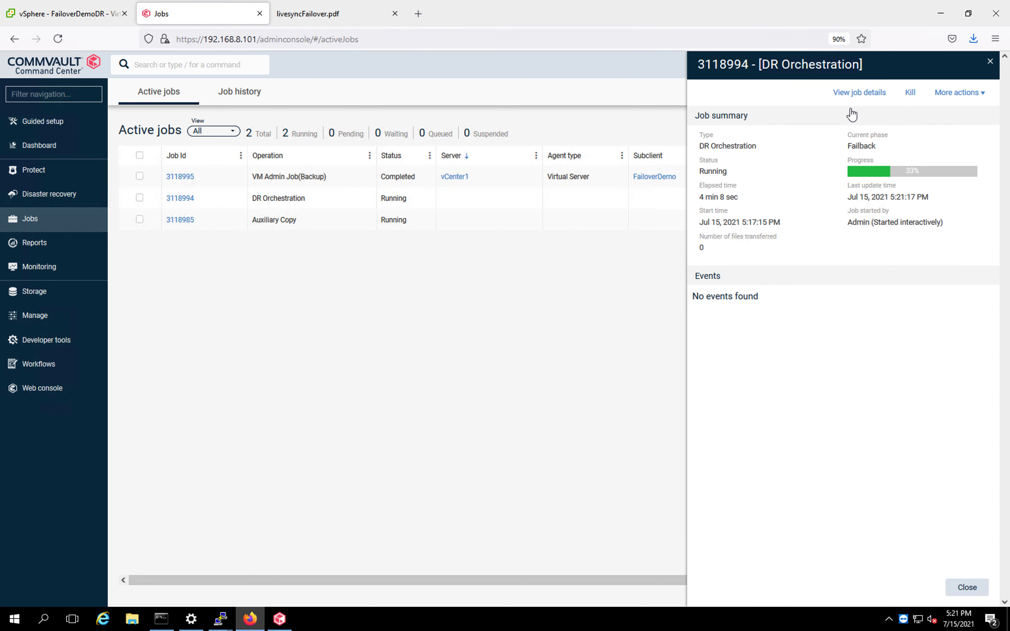
{"action": "left_click", "coordinate": [855, 95]}
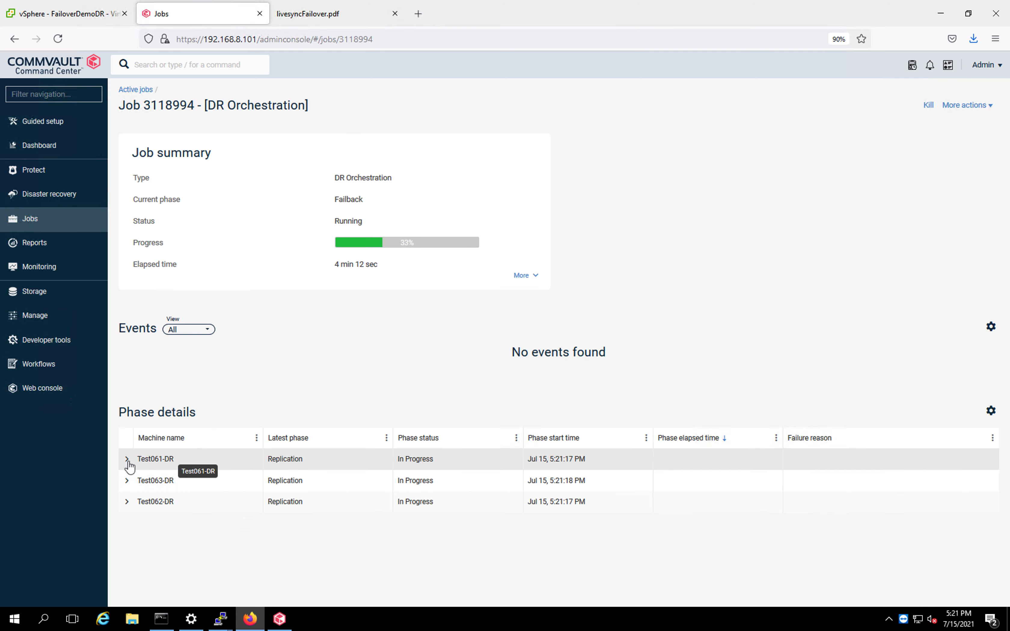
{"action": "left_click", "coordinate": [127, 461]}
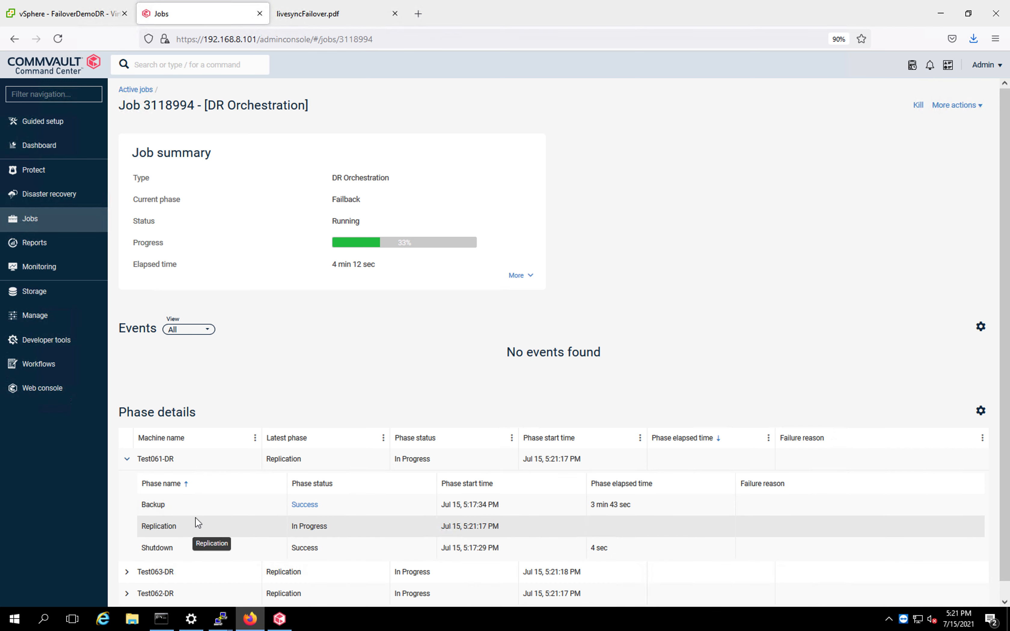
Return to the active jobs list, then check the FailoverDemoDR virtual machines in vSphere.
{"action": "left_click", "coordinate": [135, 90]}
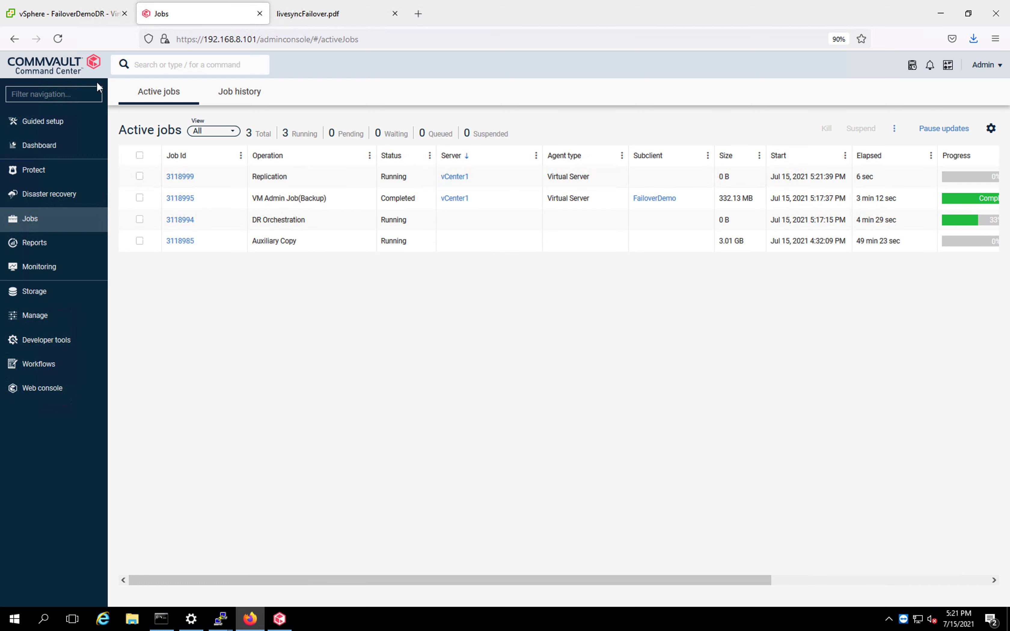
{"action": "left_click", "coordinate": [62, 14]}
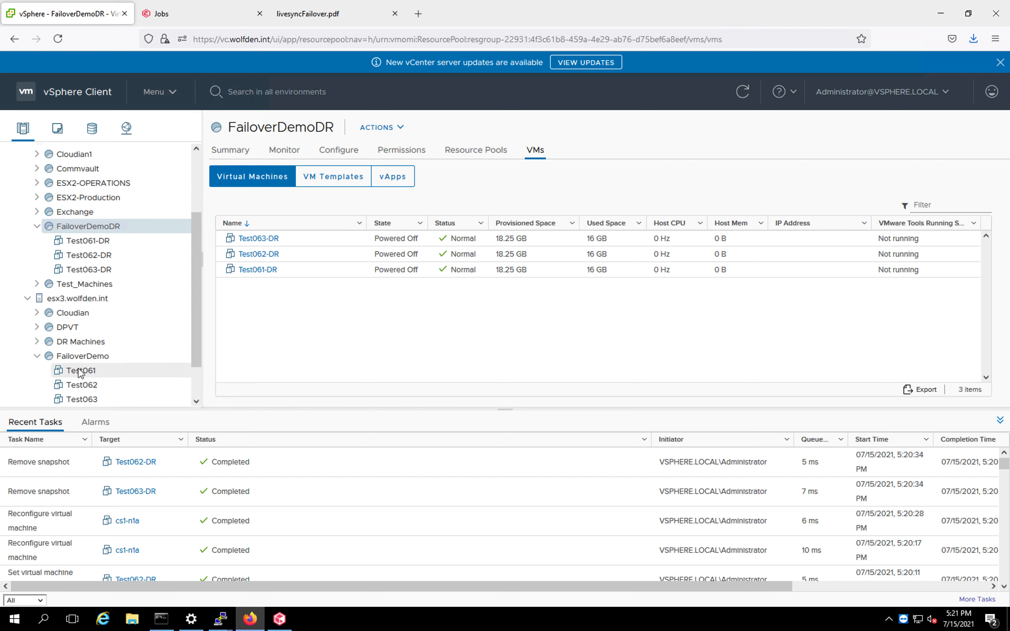
{"action": "left_click", "coordinate": [196, 401]}
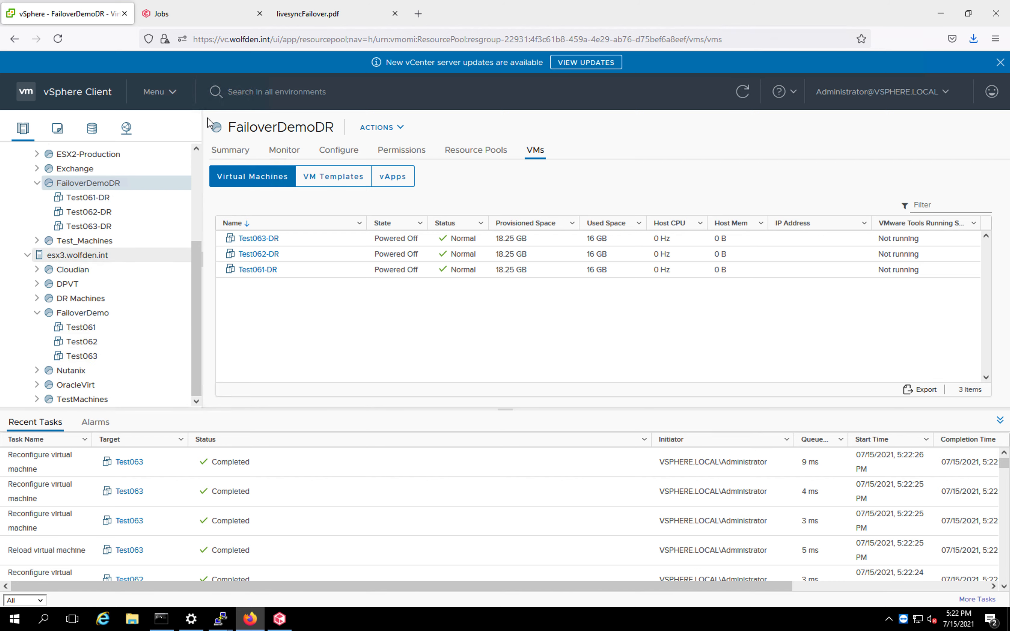
Open the summary of Replication job 3118999, close it and return to vSphere.
{"action": "left_click", "coordinate": [203, 15]}
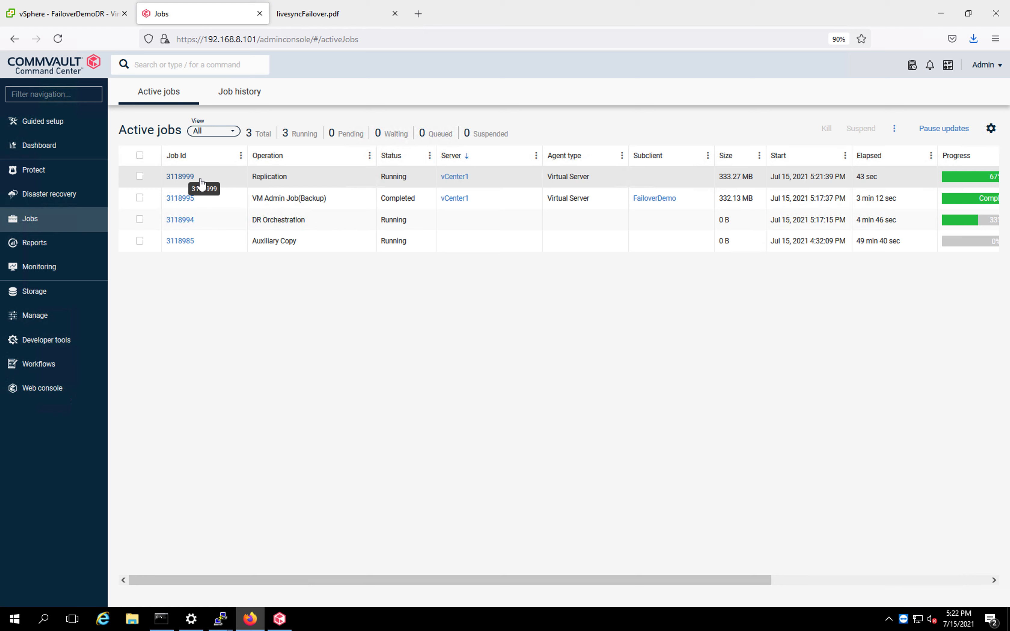
{"action": "left_click", "coordinate": [190, 181]}
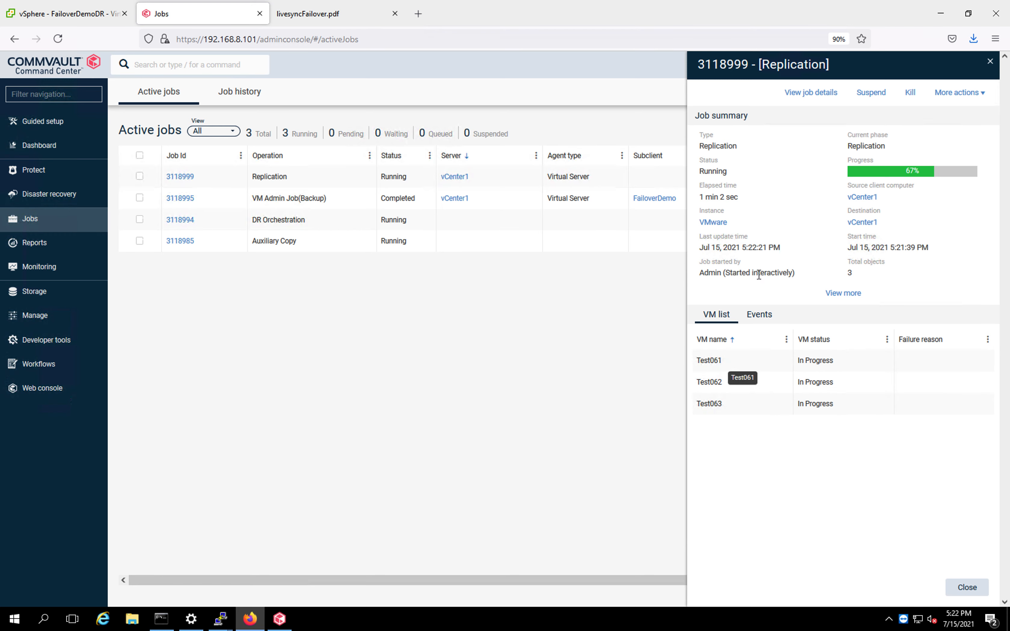
{"action": "left_click", "coordinate": [990, 62]}
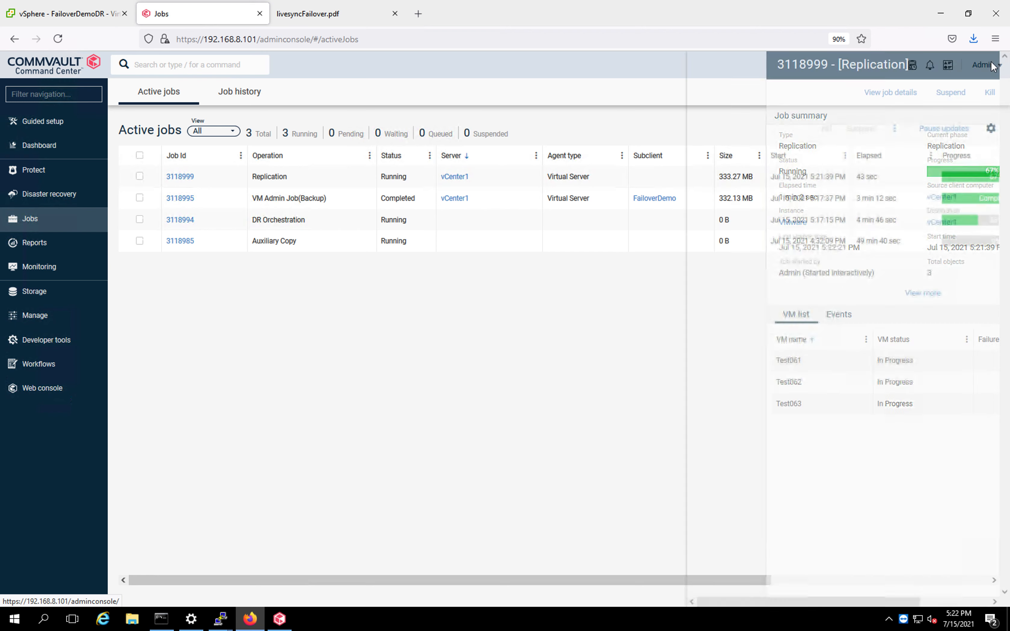
{"action": "left_click", "coordinate": [88, 20]}
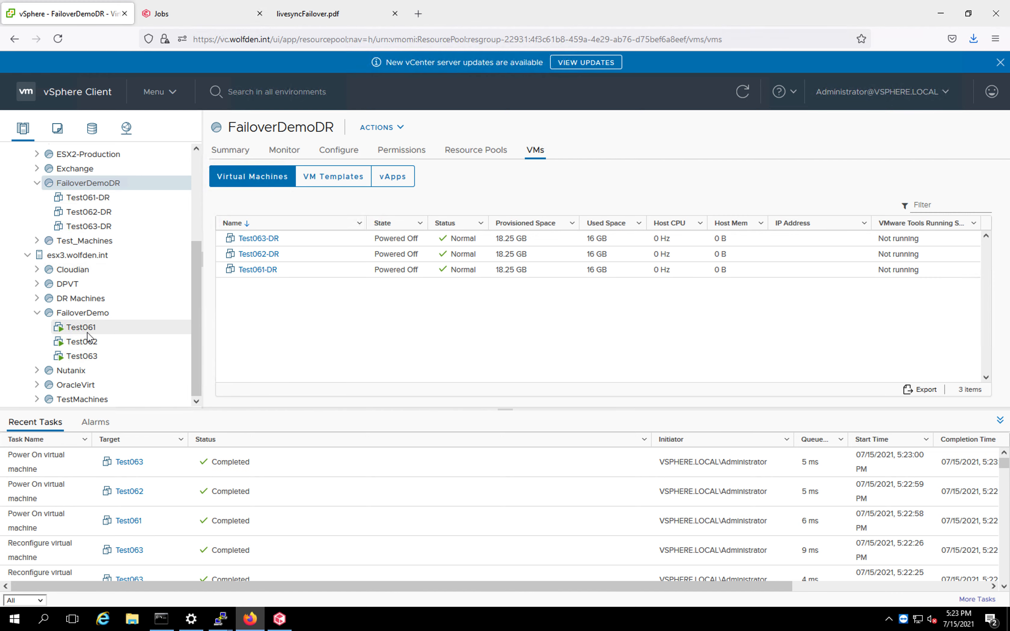
Launch and check the web consoles of the production VMs Test061, Test062 and Test063.
{"action": "left_click", "coordinate": [99, 331]}
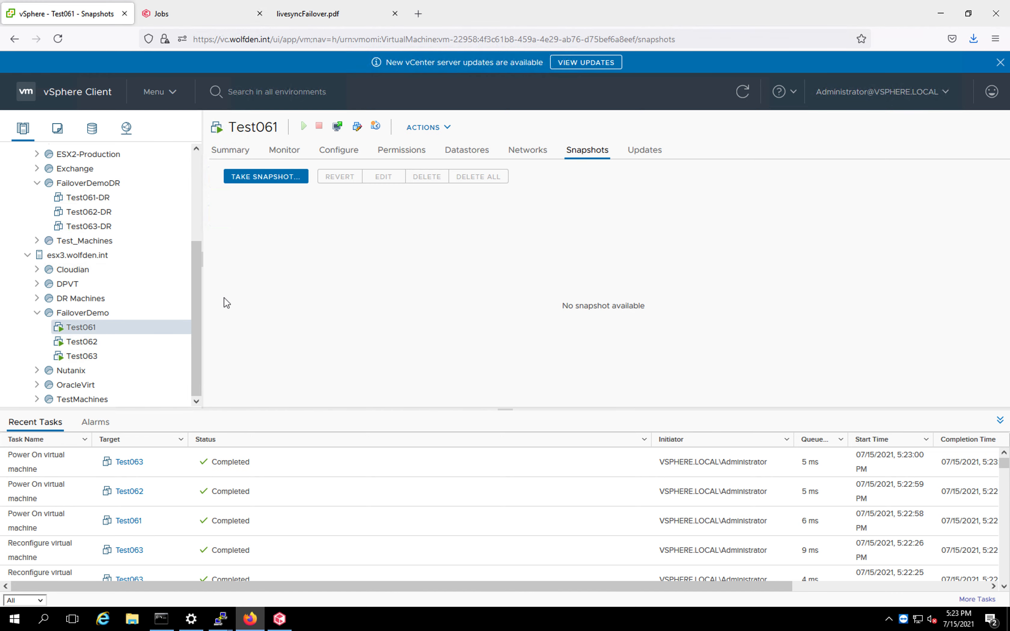
{"action": "left_click", "coordinate": [338, 126]}
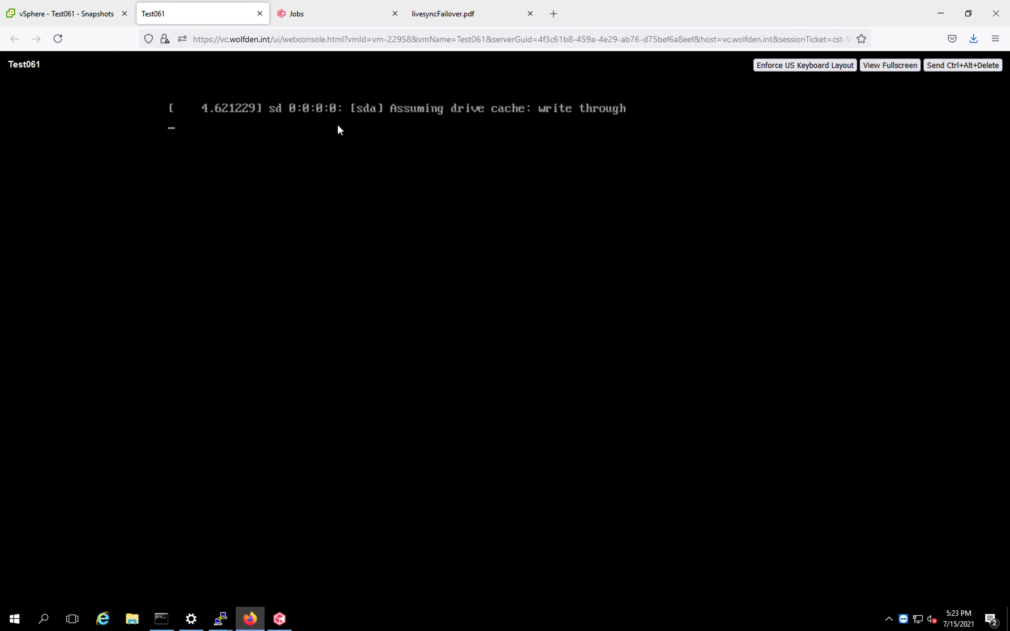
{"action": "left_click", "coordinate": [80, 18]}
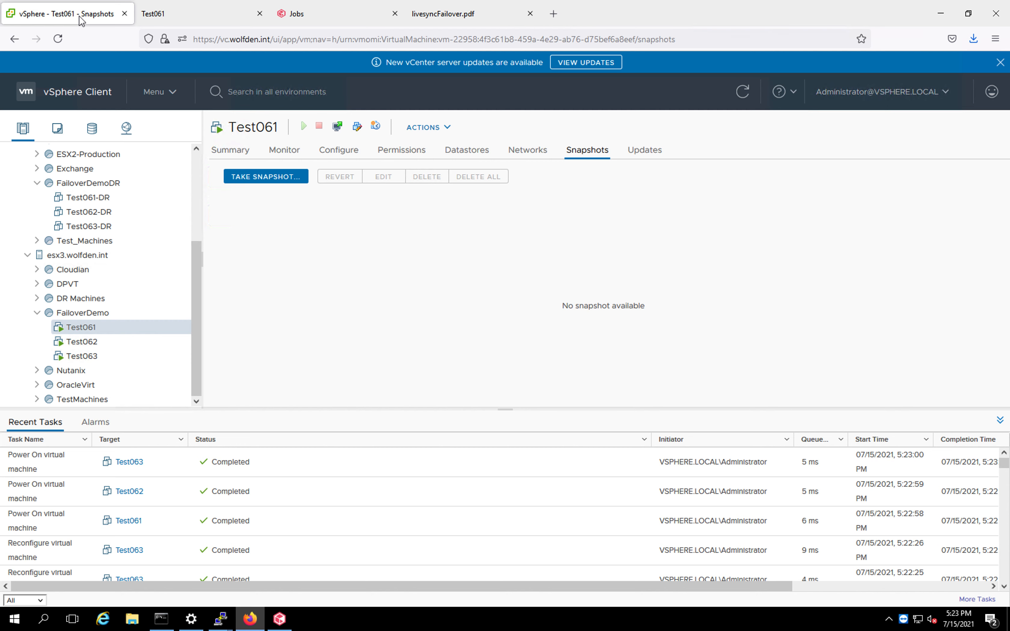
{"action": "left_click", "coordinate": [92, 343]}
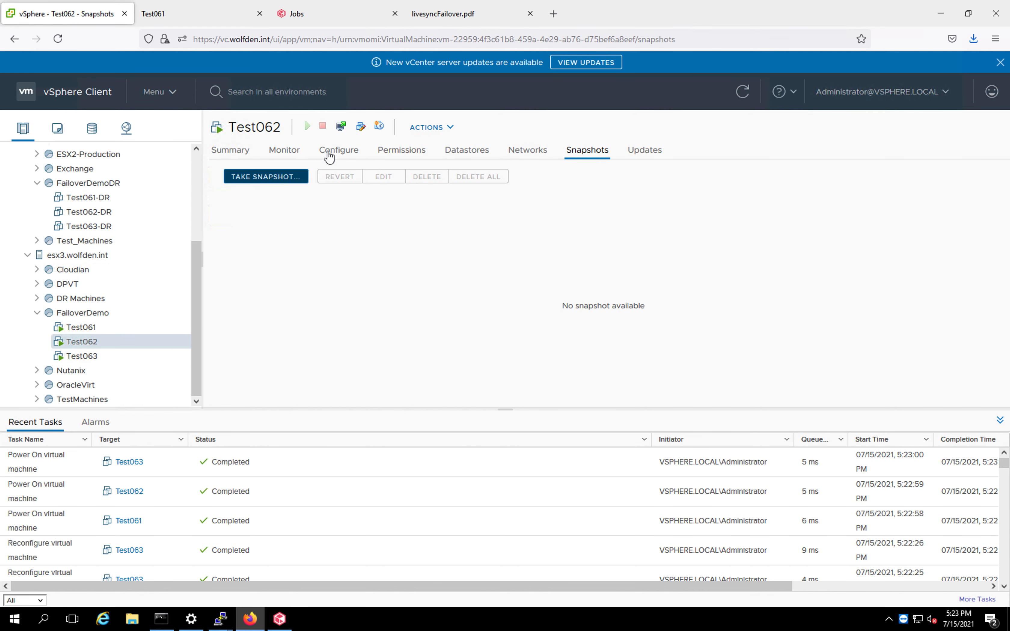
{"action": "left_click", "coordinate": [340, 126]}
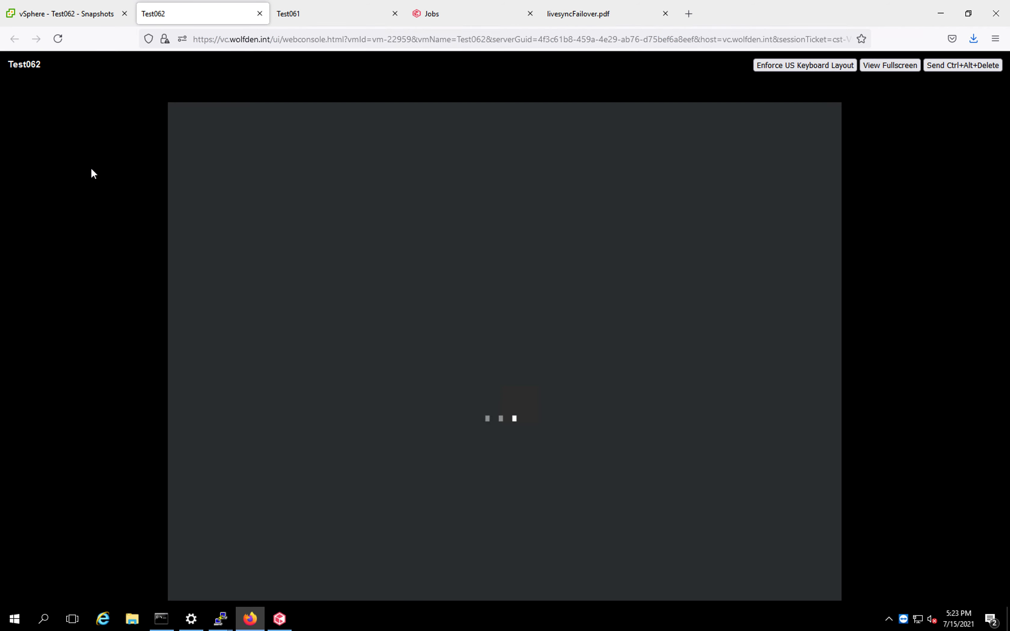
{"action": "left_click", "coordinate": [77, 14]}
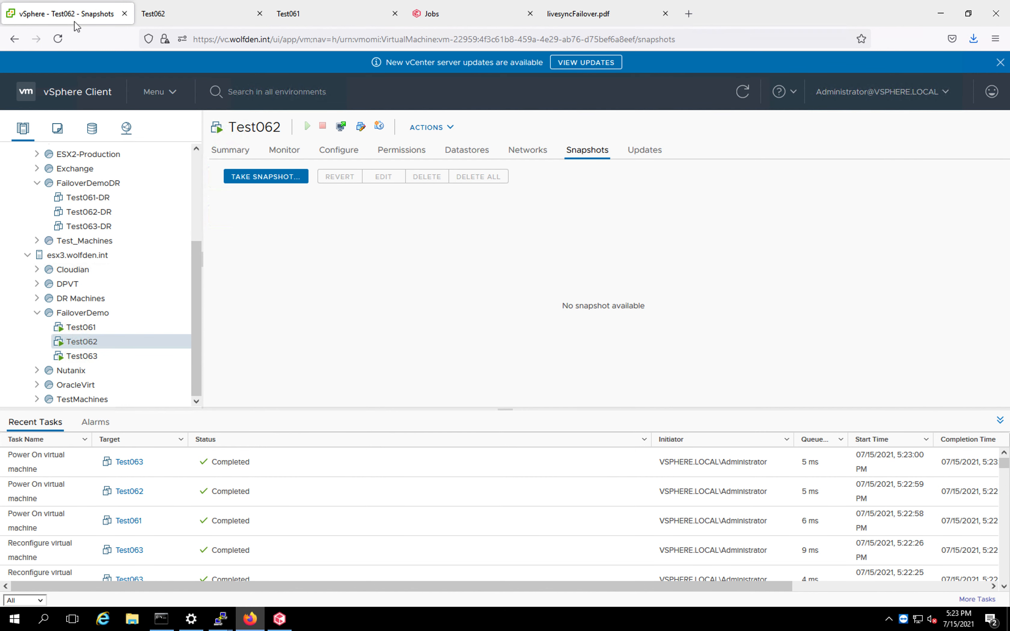
{"action": "left_click", "coordinate": [95, 358]}
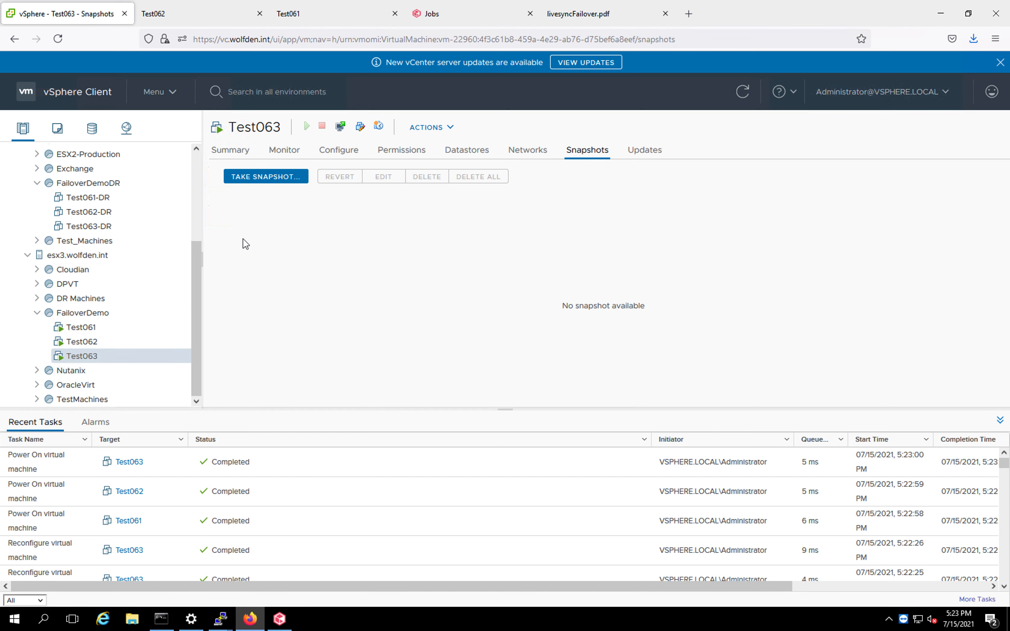
{"action": "left_click", "coordinate": [340, 127]}
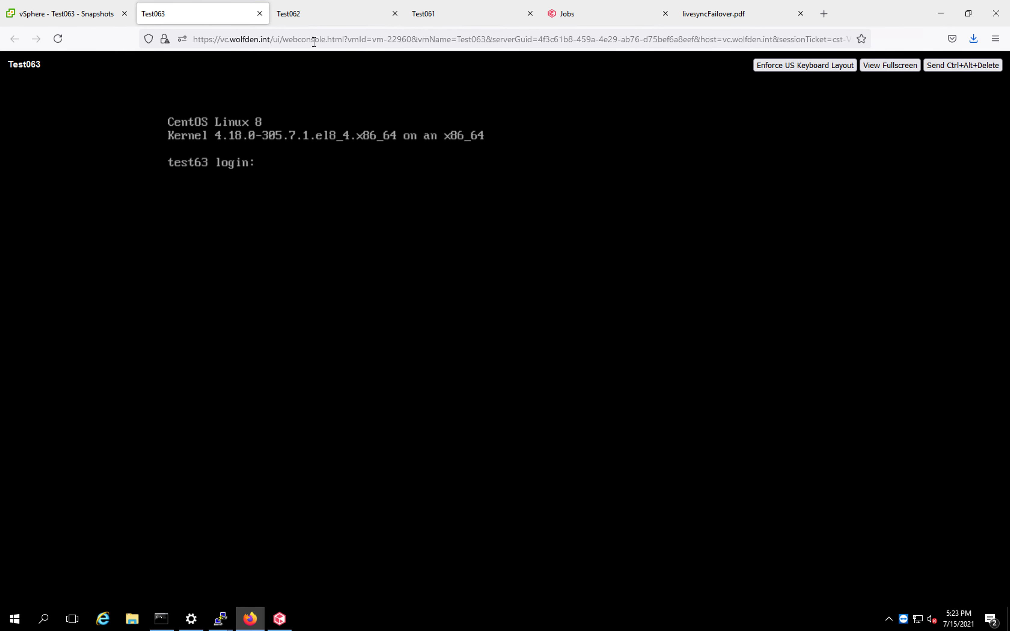
{"action": "left_click", "coordinate": [320, 18]}
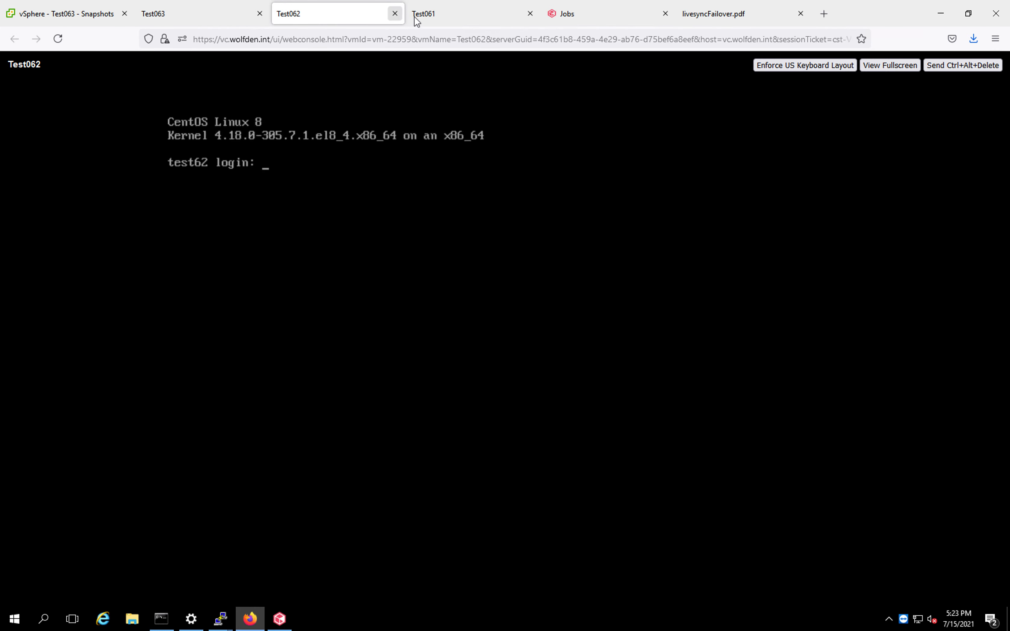
{"action": "left_click", "coordinate": [432, 18]}
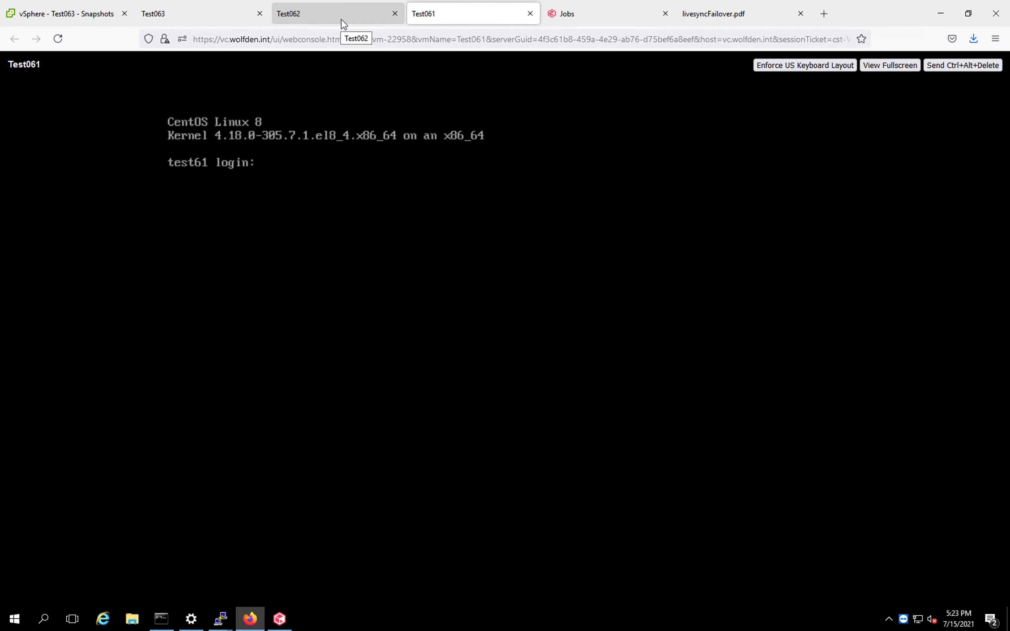
Reopen the details of DR Orchestration job 3118994 and expand the phase details of Test061-DR.
{"action": "left_click", "coordinate": [572, 19]}
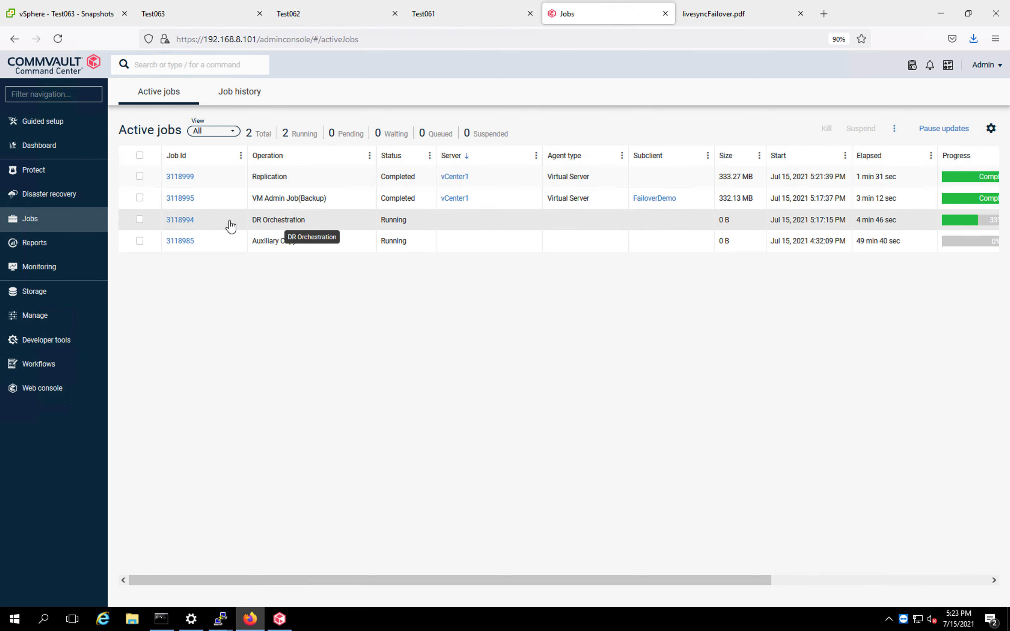
{"action": "left_click", "coordinate": [184, 221]}
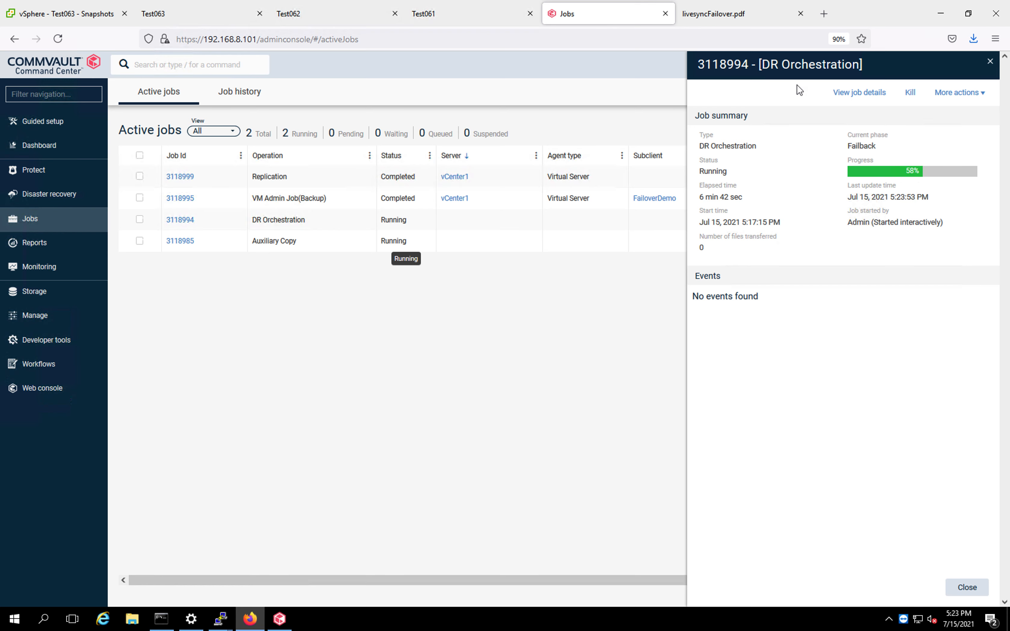
{"action": "left_click", "coordinate": [866, 96]}
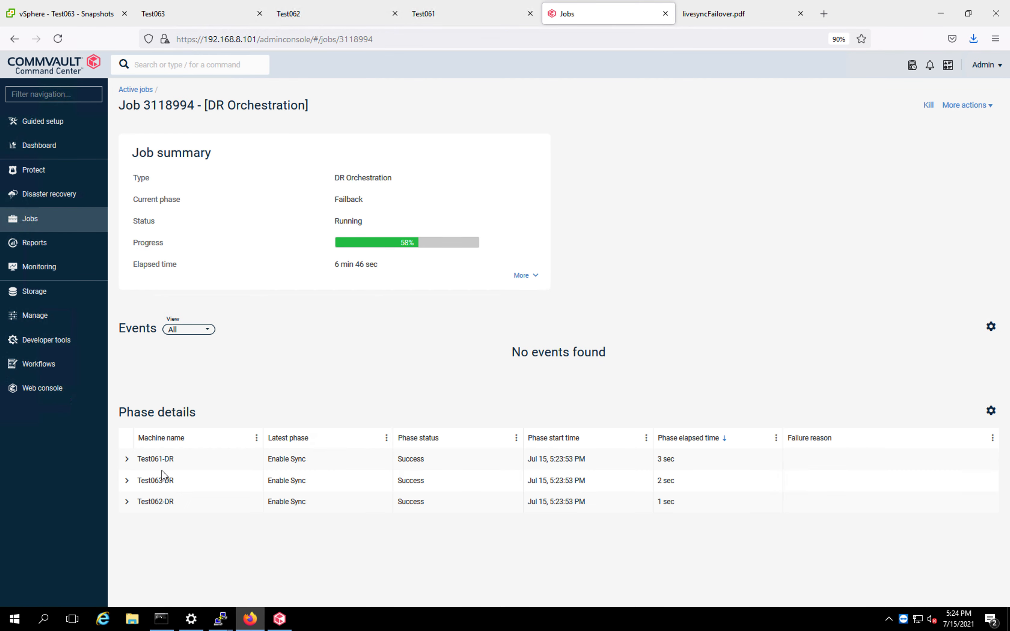
{"action": "left_click", "coordinate": [127, 461]}
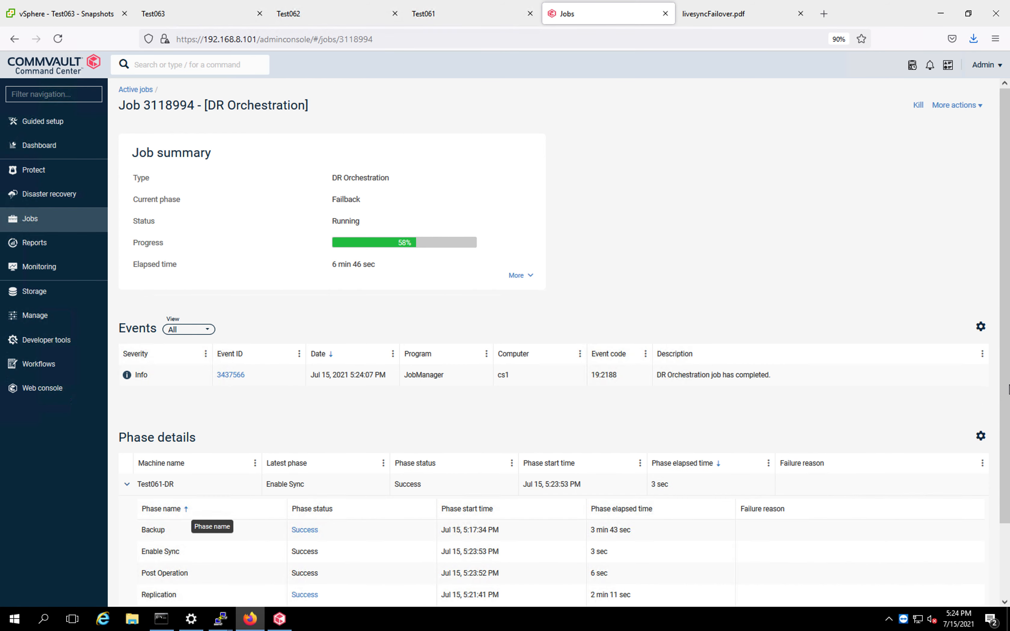
{"action": "left_click_drag", "start_coordinate": [1007, 385], "coordinate": [1006, 487]}
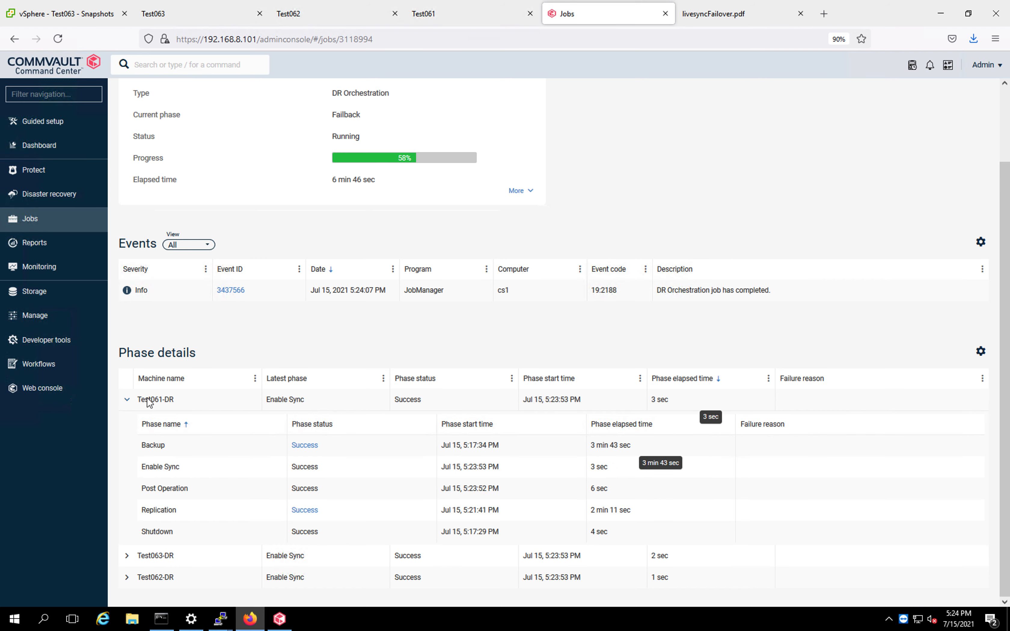
Review the phase details of Test063-DR and Test062-DR, then return to the active jobs list.
{"action": "left_click", "coordinate": [127, 402]}
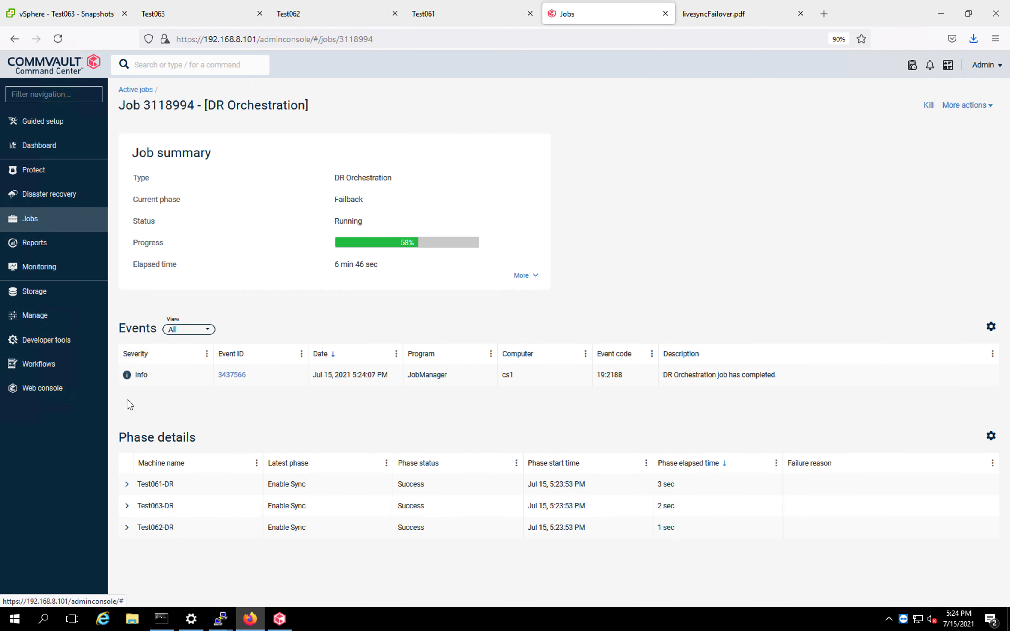
{"action": "left_click", "coordinate": [127, 507]}
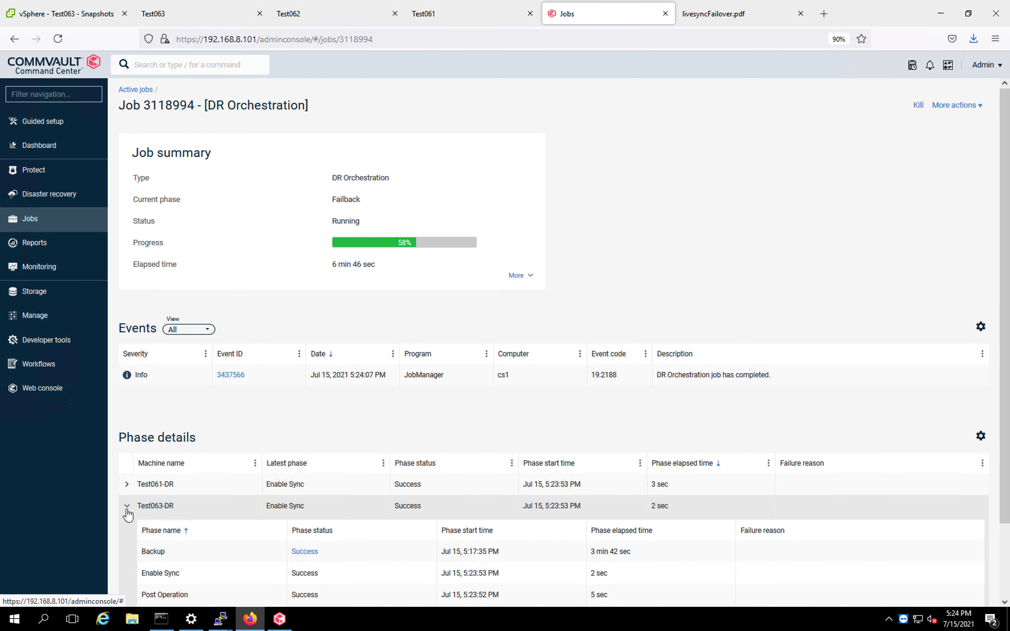
{"action": "left_click", "coordinate": [127, 508]}
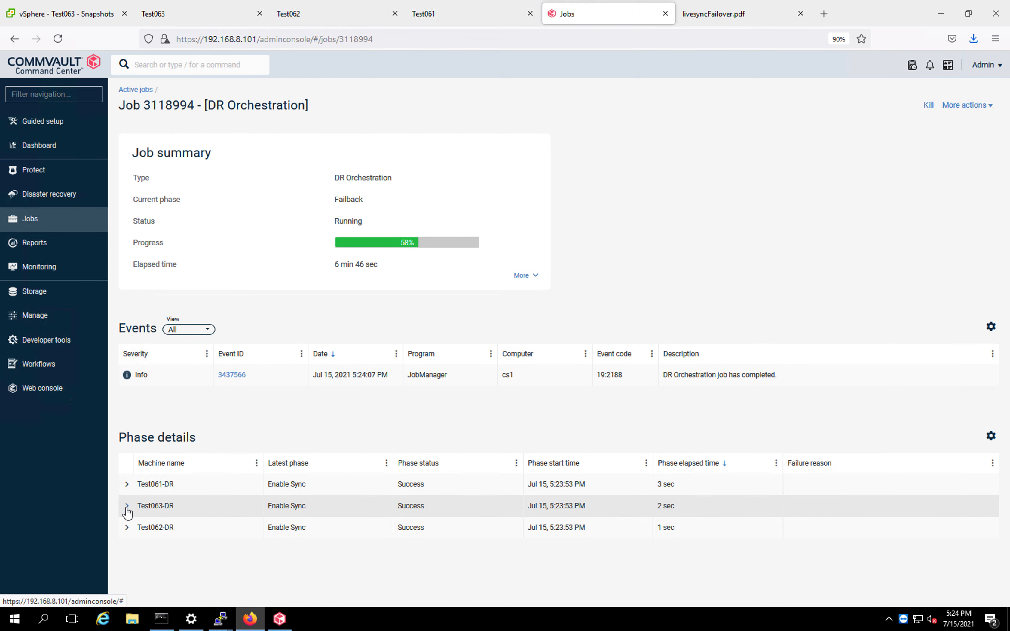
{"action": "left_click", "coordinate": [129, 529]}
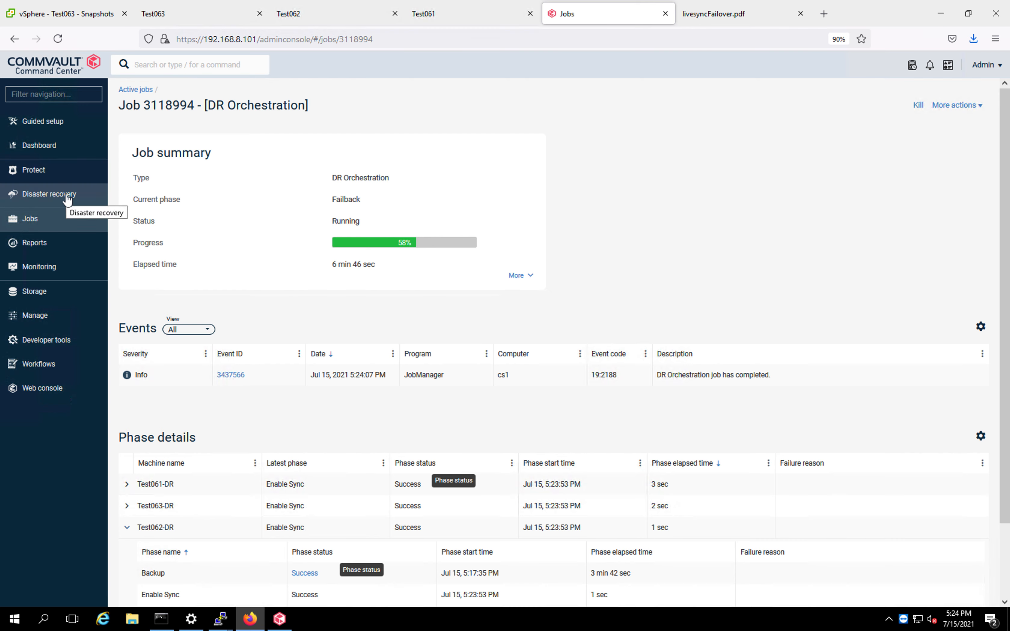
{"action": "left_click", "coordinate": [33, 220]}
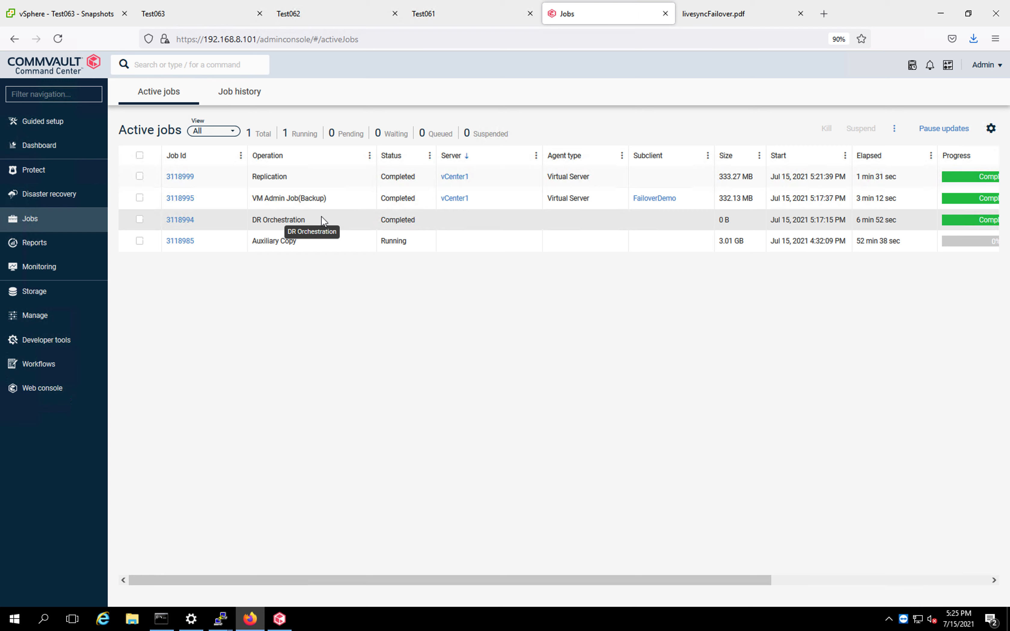
Open the FailoverDemoGroup failover group from Disaster recovery replication and review its group details and virtual machines.
{"action": "left_click", "coordinate": [75, 197]}
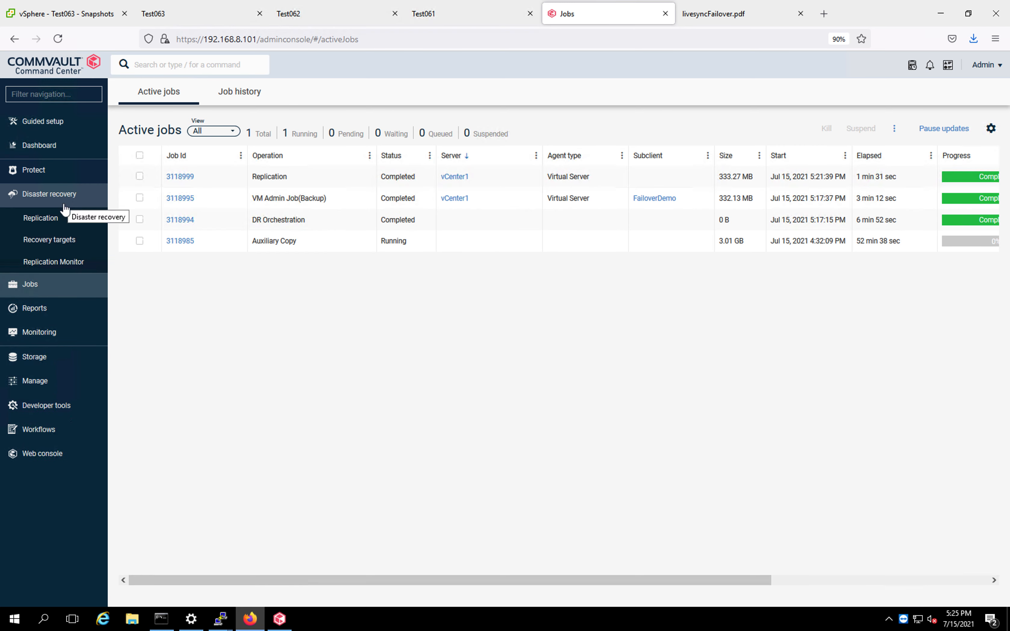
{"action": "left_click", "coordinate": [56, 220]}
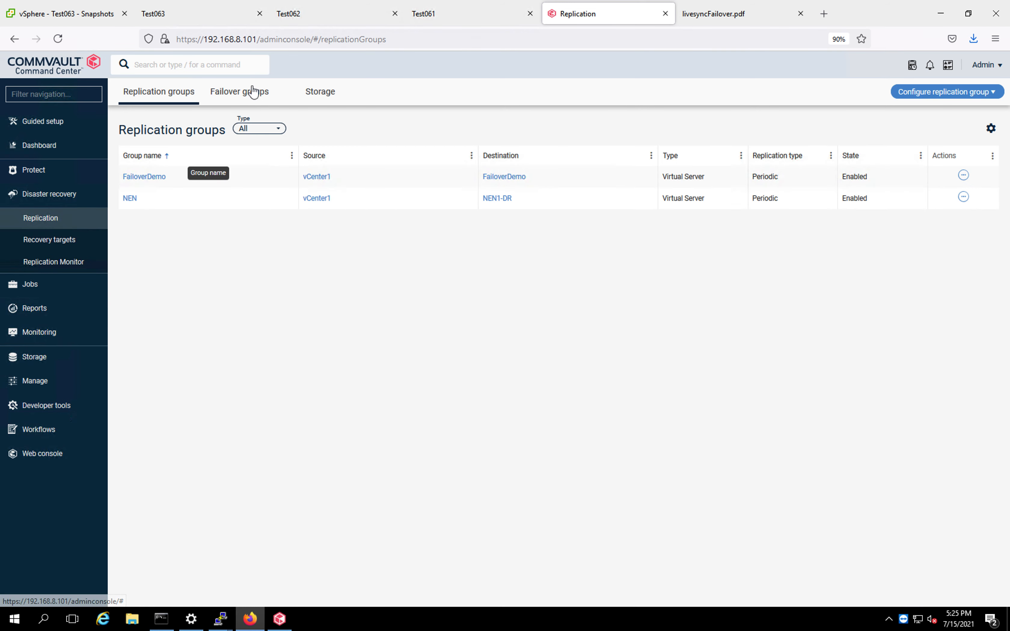
{"action": "left_click", "coordinate": [247, 100]}
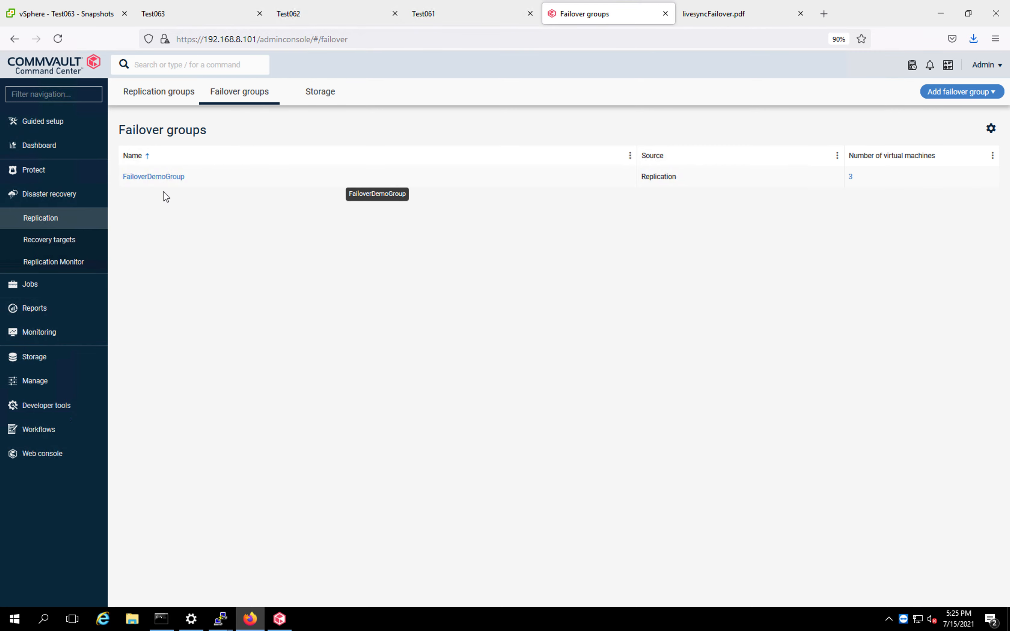
{"action": "left_click", "coordinate": [162, 182]}
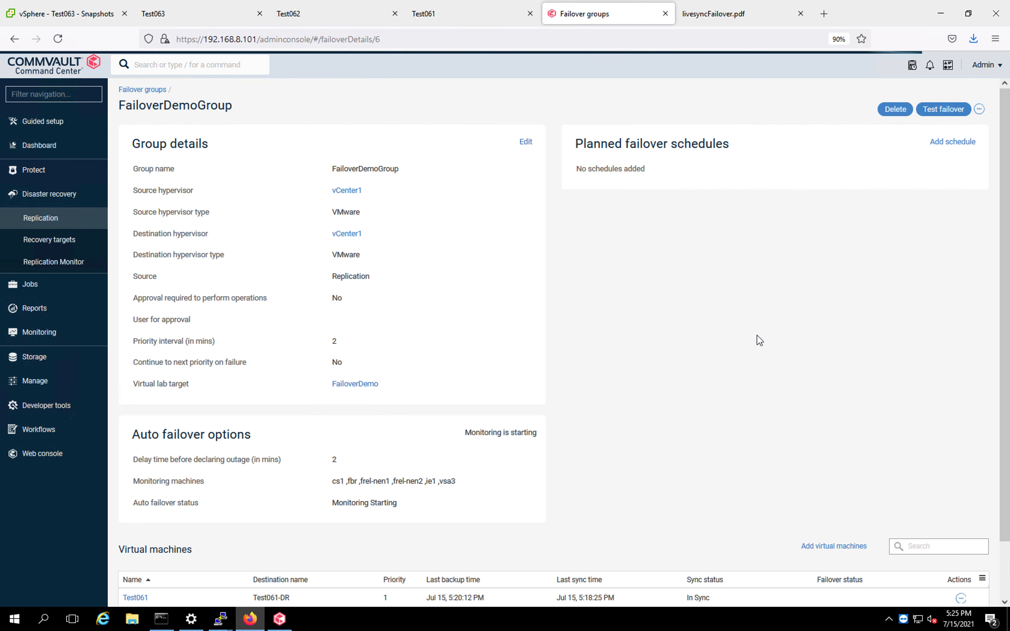
{"action": "left_click_drag", "start_coordinate": [1004, 239], "coordinate": [1006, 346]}
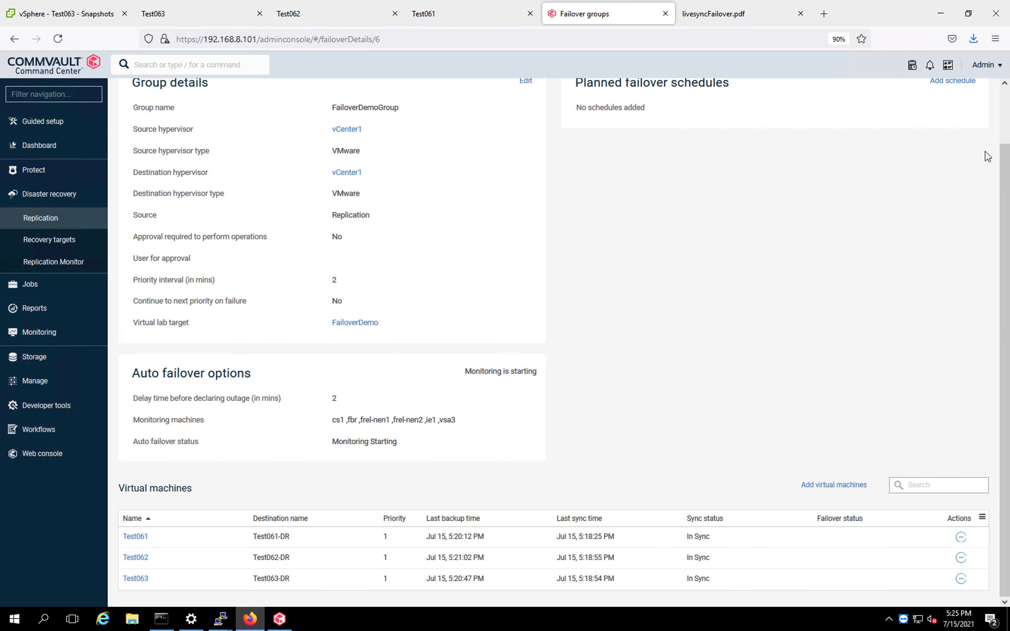
{"action": "left_click_drag", "start_coordinate": [1007, 160], "coordinate": [1004, 90]}
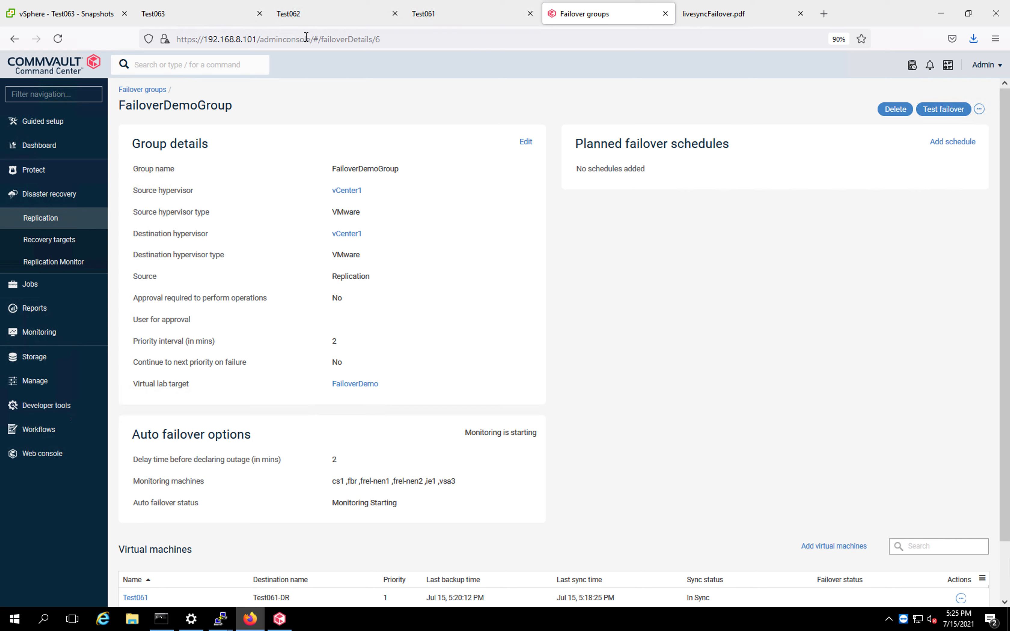
Close the Test061, Test062 and Test063 console tabs and switch to the livesyncFailover.pdf environment diagram.
{"action": "left_click", "coordinate": [530, 13]}
{"action": "left_click", "coordinate": [395, 13]}
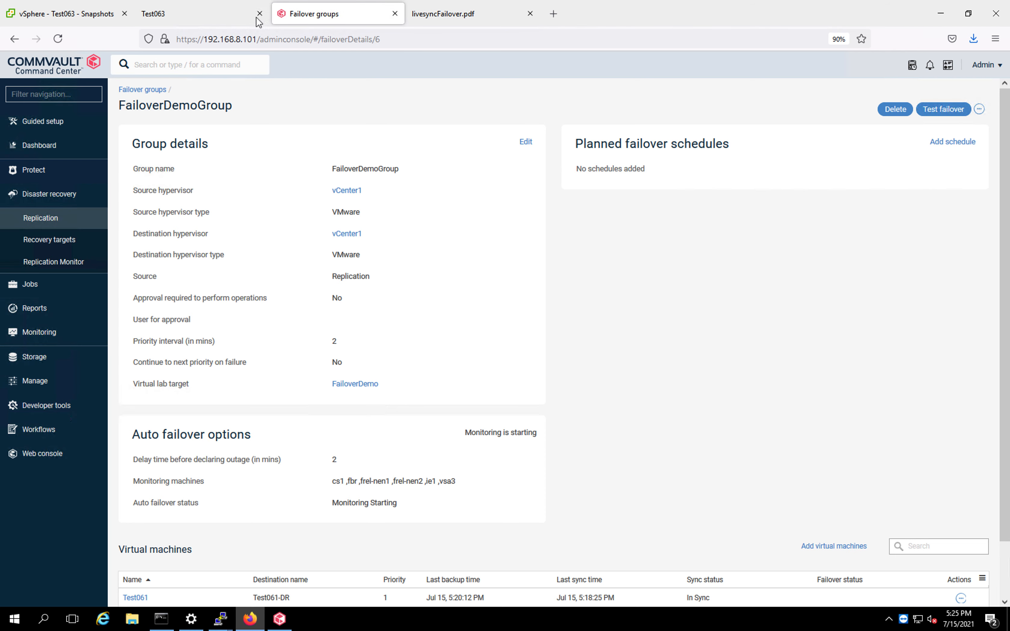
{"action": "left_click", "coordinate": [260, 13]}
{"action": "left_click", "coordinate": [326, 14]}
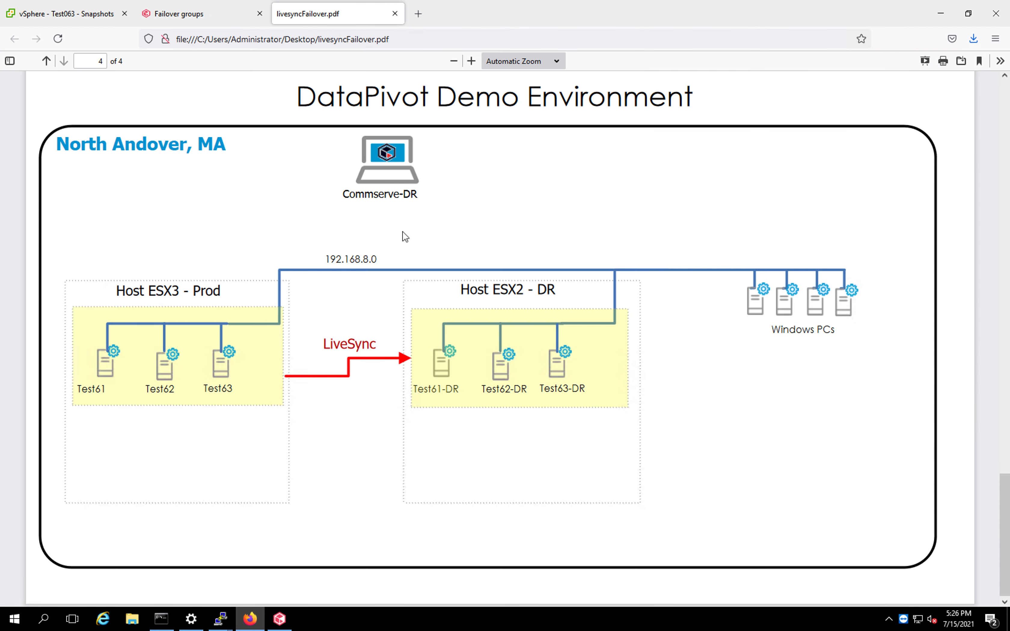
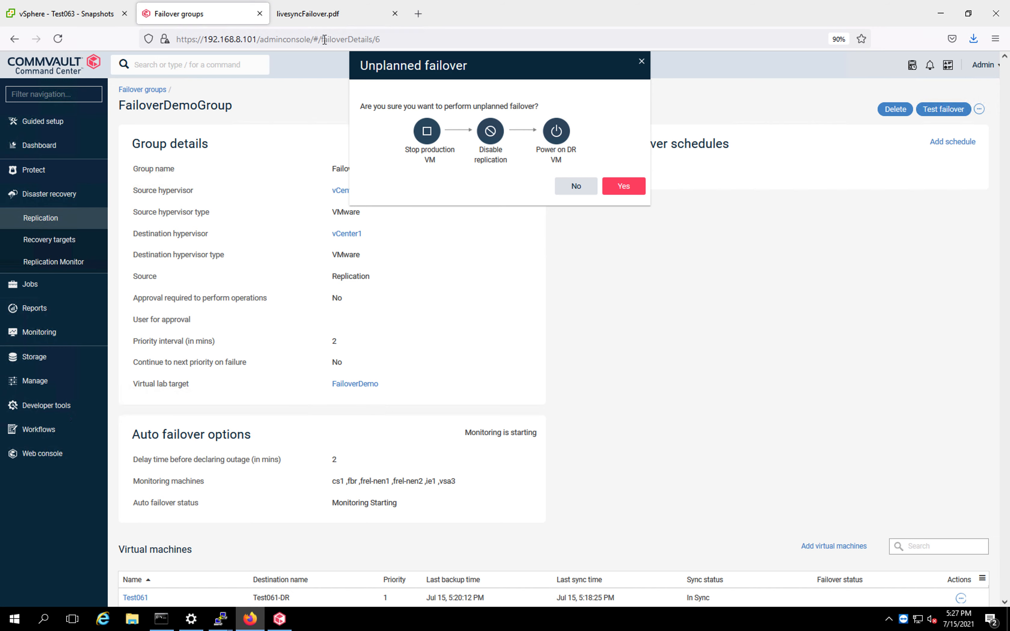
Confirm the unplanned failover for FailoverDemoGroup and open the details of the DR Orchestration job it starts.
{"action": "left_click", "coordinate": [322, 15]}
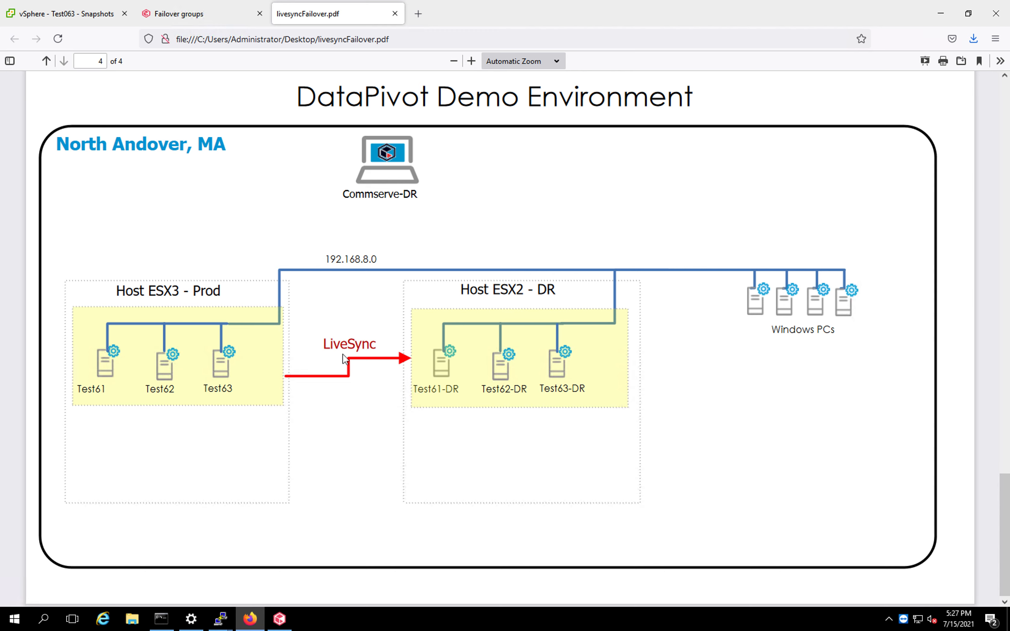
{"action": "left_click", "coordinate": [217, 18]}
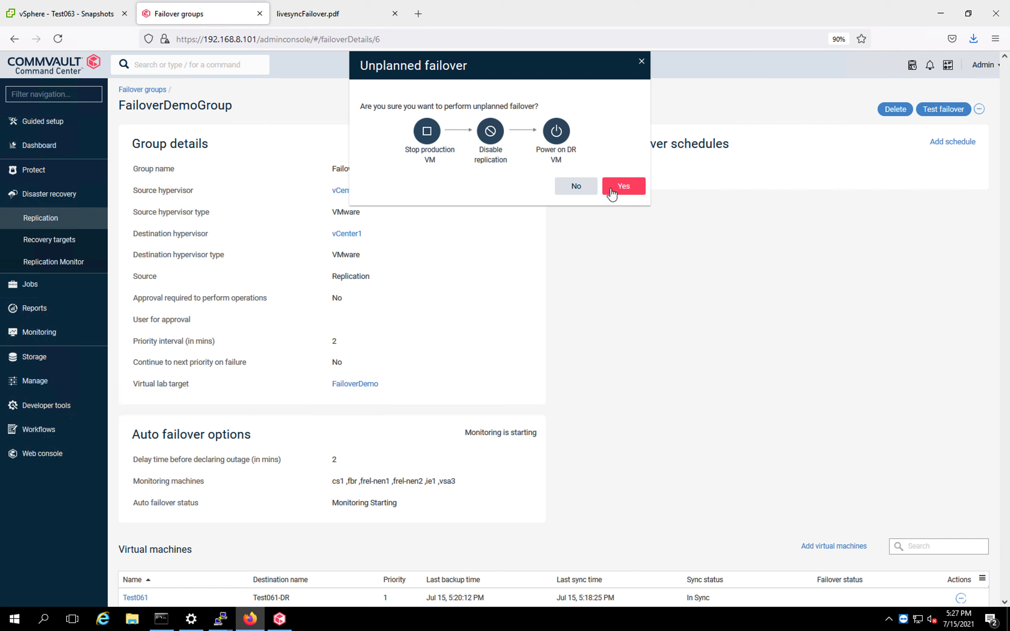
{"action": "left_click", "coordinate": [622, 190]}
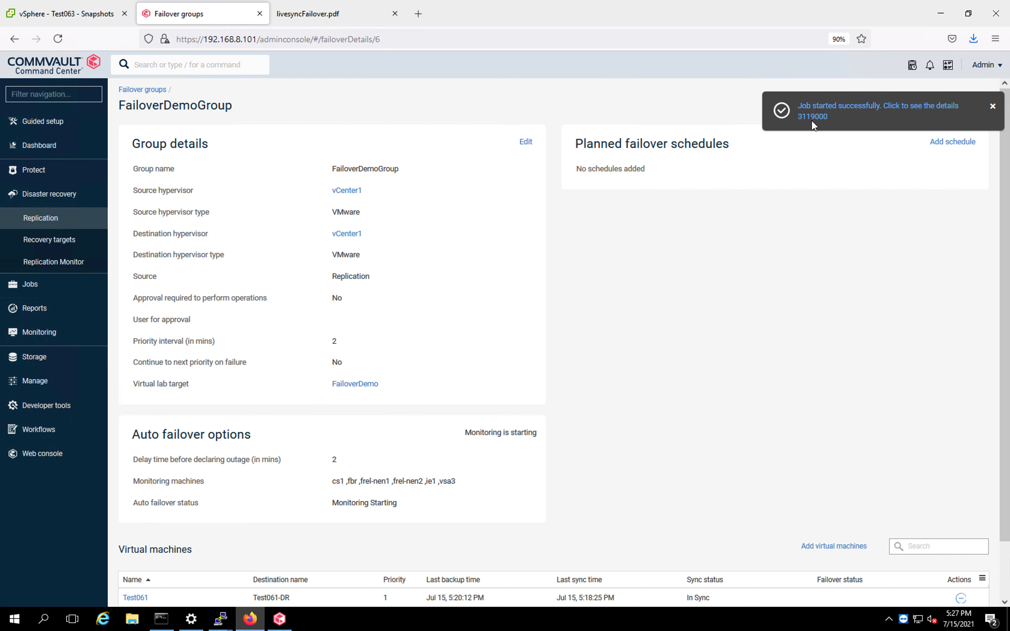
{"action": "left_click", "coordinate": [814, 113]}
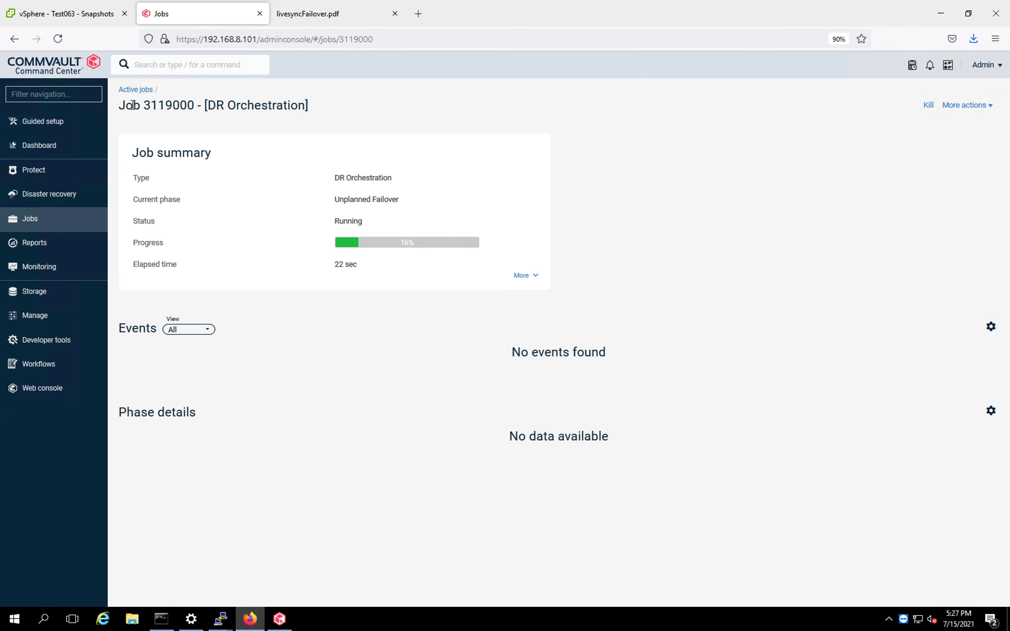
Select Test061-DR in vSphere, launch its web console, and return to review its snapshots.
{"action": "left_click", "coordinate": [70, 17]}
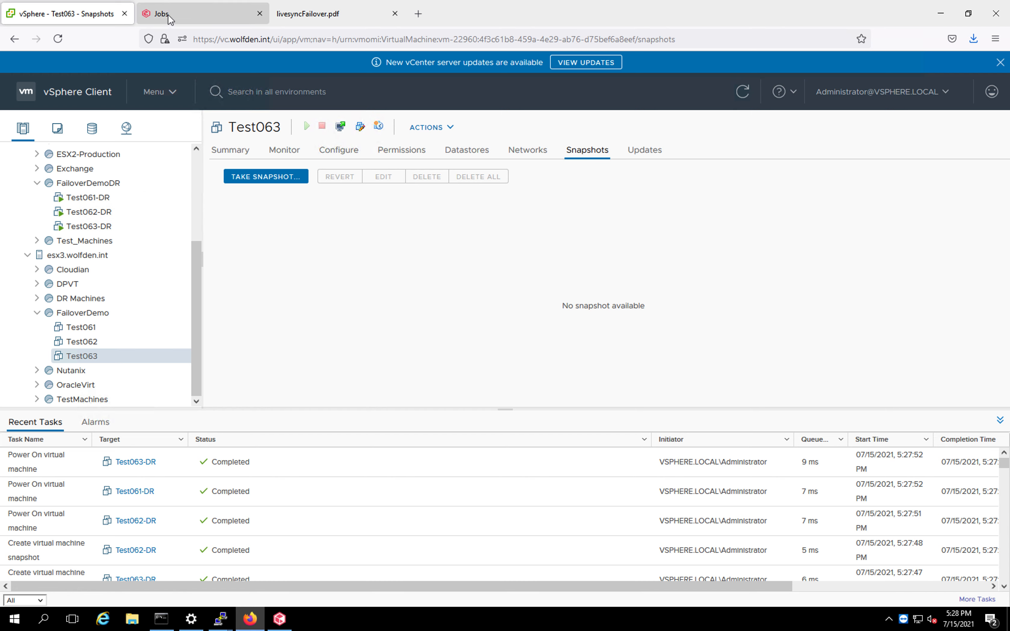
{"action": "left_click", "coordinate": [107, 199]}
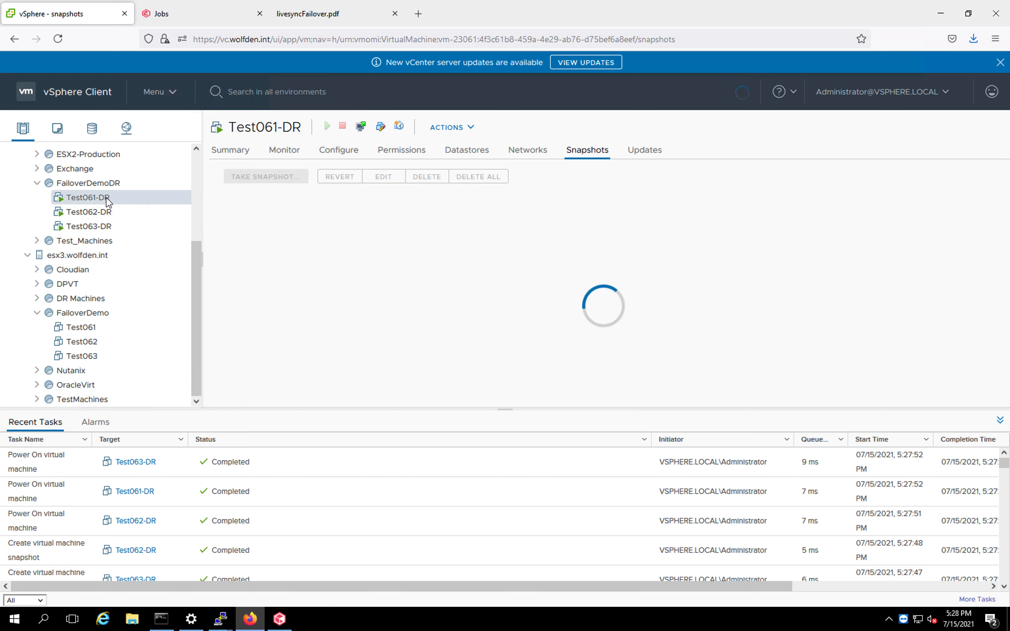
{"action": "left_click", "coordinate": [361, 127]}
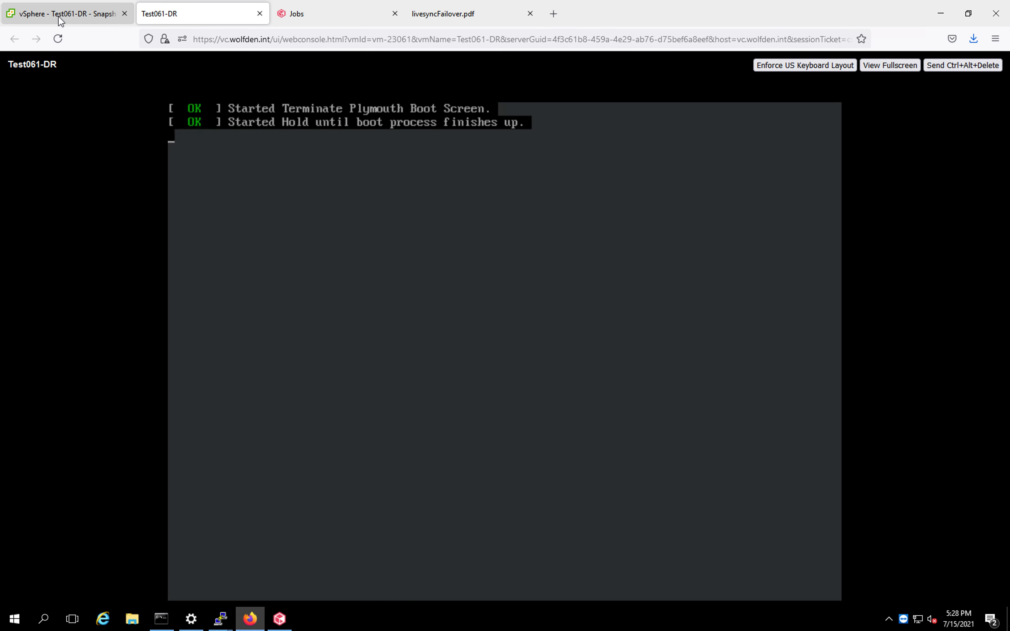
{"action": "left_click", "coordinate": [76, 18]}
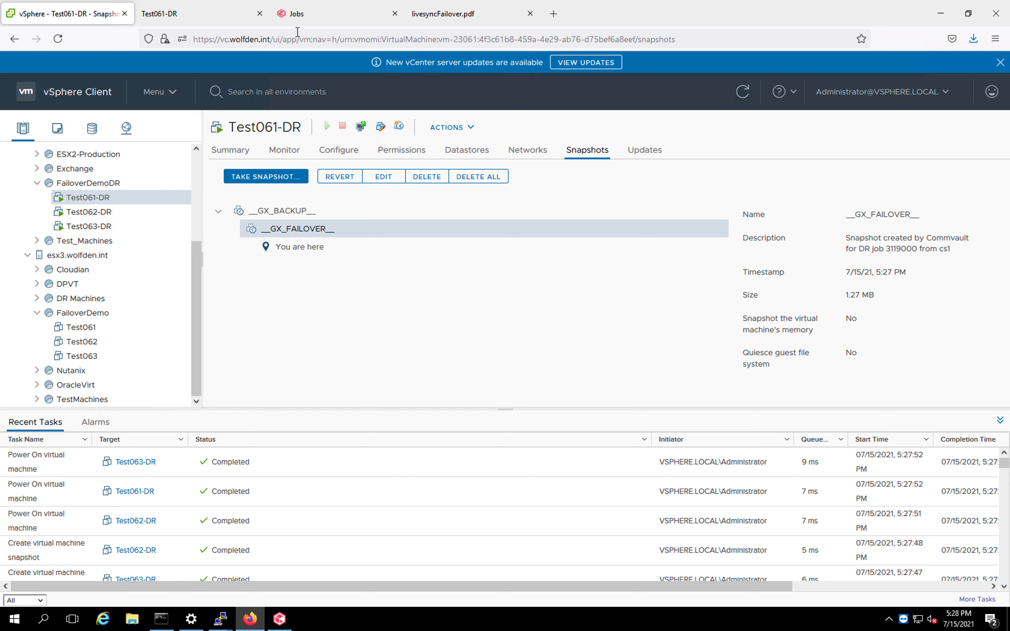
Review the DR job's phase details, then open the FailoverDemo replication group's overview from Disaster recovery replication.
{"action": "left_click", "coordinate": [304, 24]}
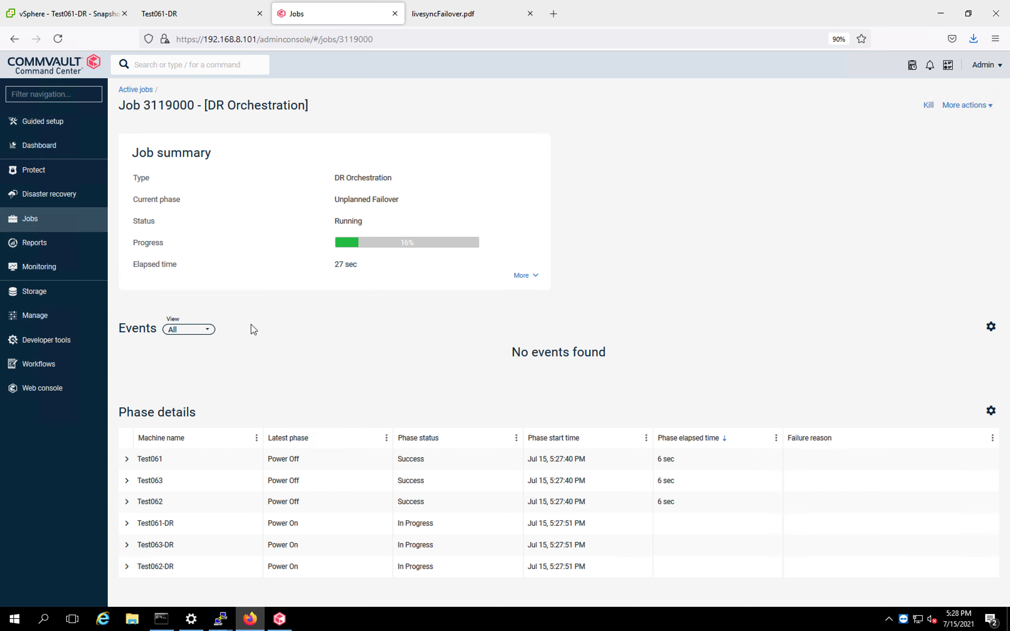
{"action": "left_click", "coordinate": [61, 200]}
{"action": "left_click", "coordinate": [60, 220]}
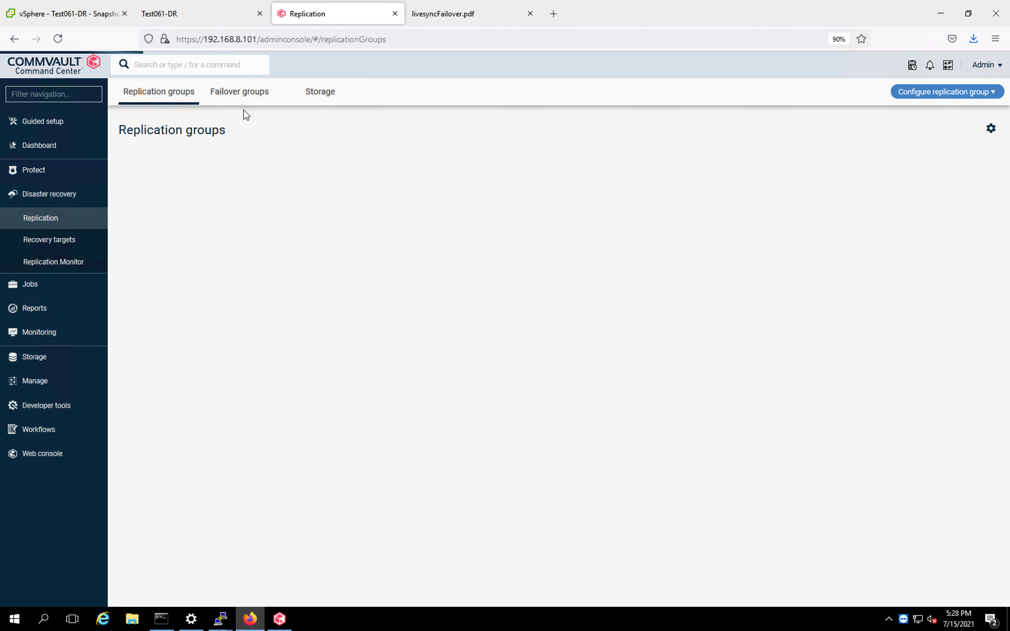
{"action": "left_click", "coordinate": [150, 180]}
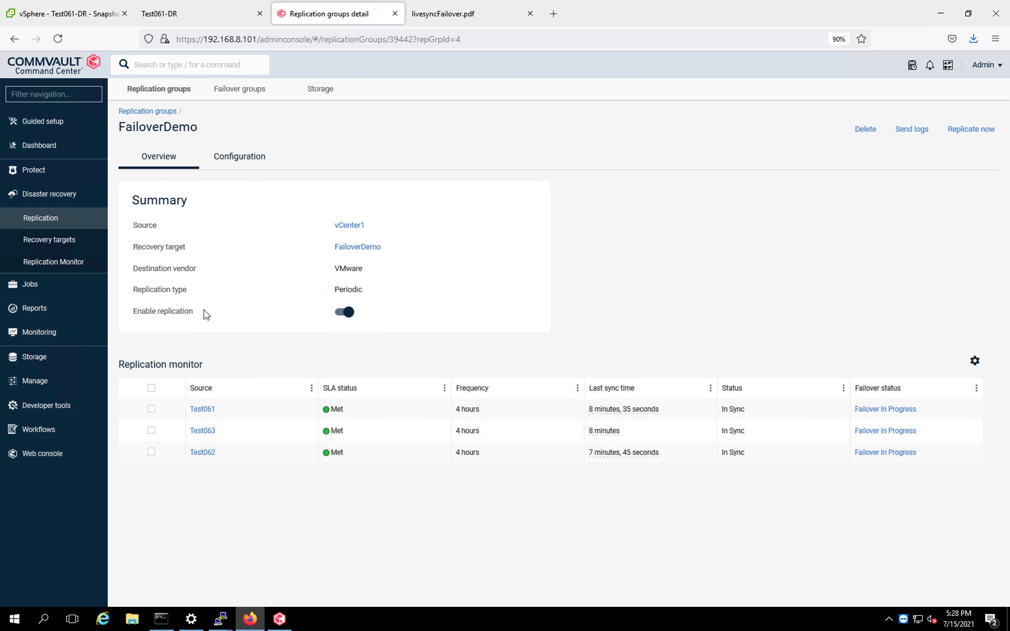
Open the FailoverDemoGroup failover group to check its virtual machines' sync and failover status.
{"action": "left_click", "coordinate": [248, 93]}
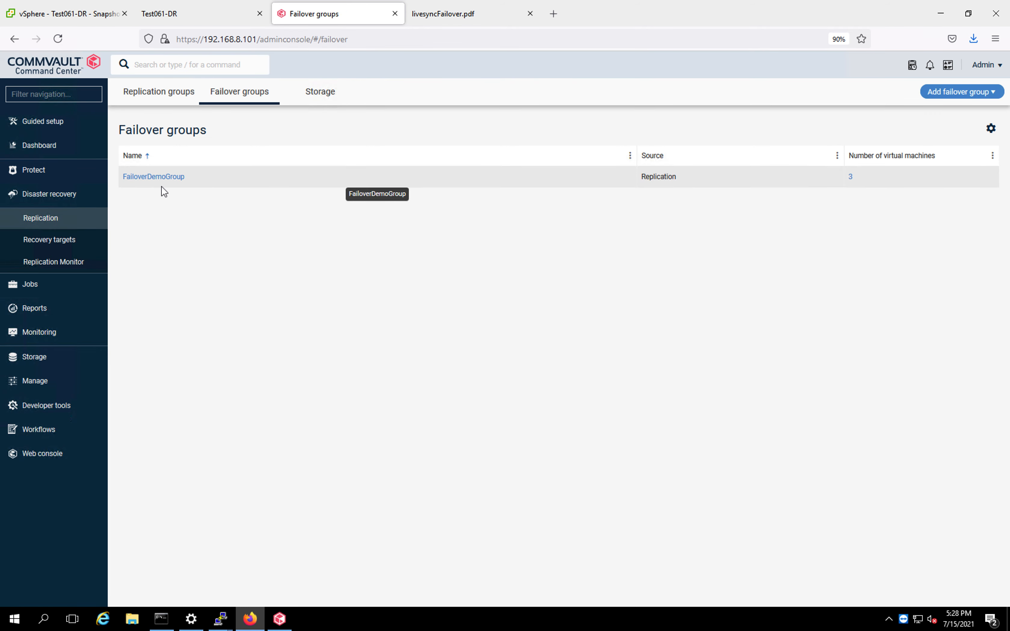
{"action": "left_click", "coordinate": [160, 178]}
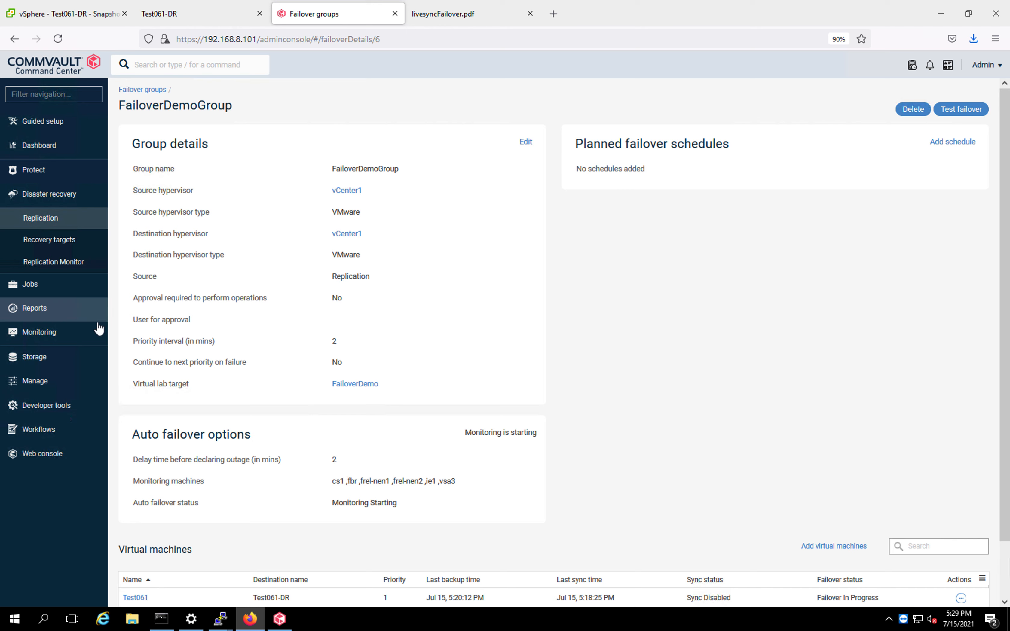
Review the FailoverDemoDR resource pool's VMs in vSphere and the Test061-DR console, then return to the failover group.
{"action": "left_click", "coordinate": [72, 21]}
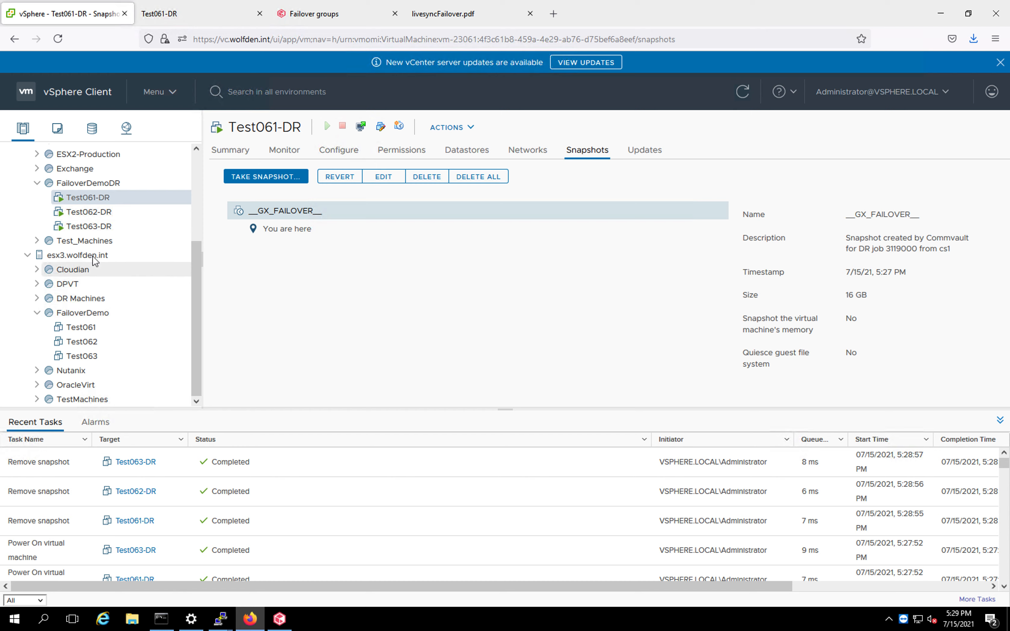
{"action": "left_click", "coordinate": [92, 186]}
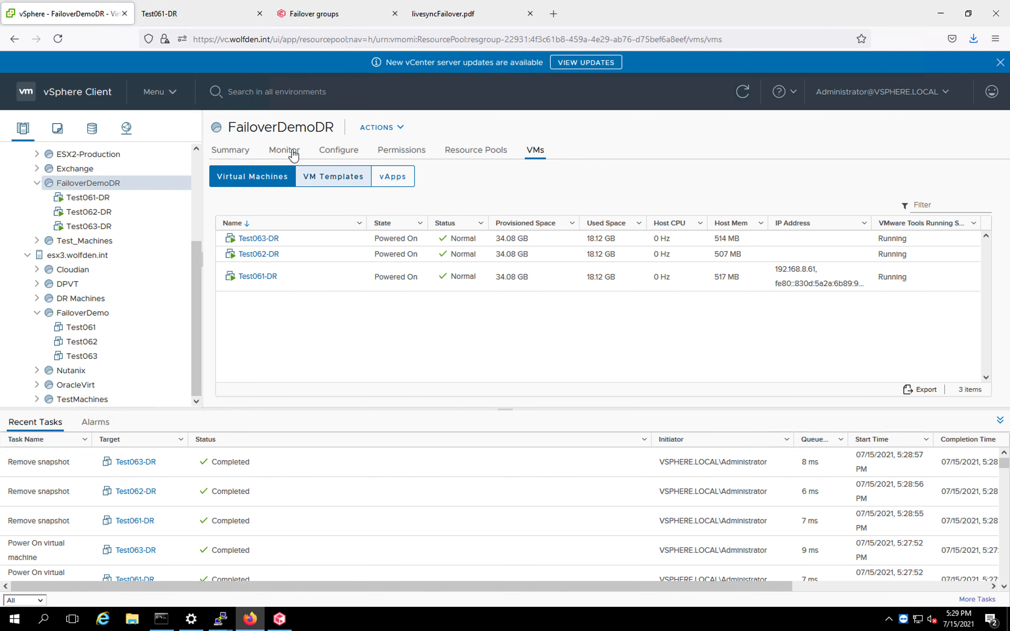
{"action": "left_click", "coordinate": [174, 17]}
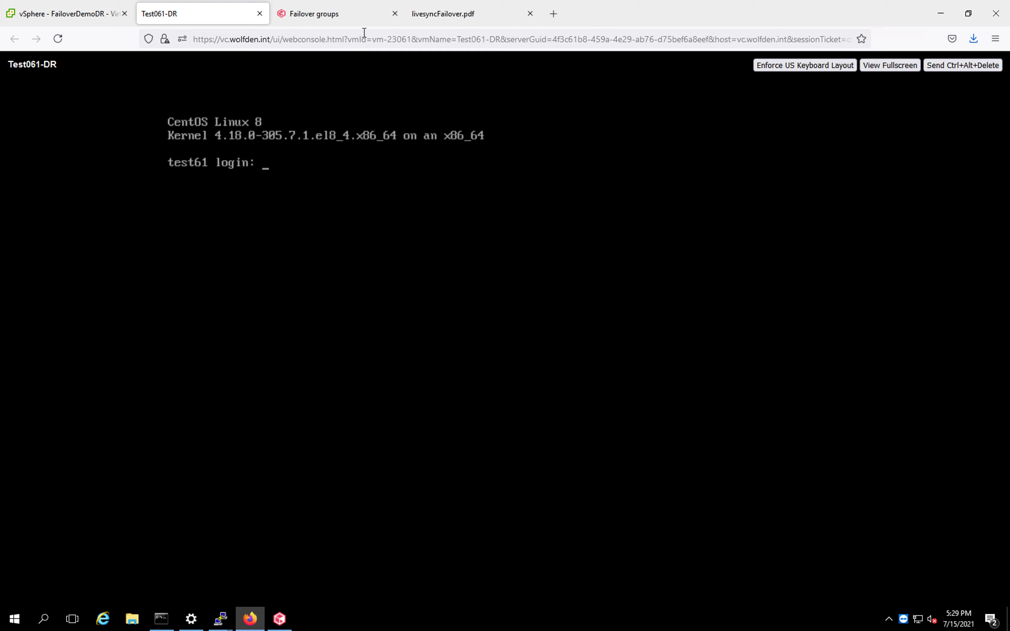
{"action": "left_click", "coordinate": [351, 17]}
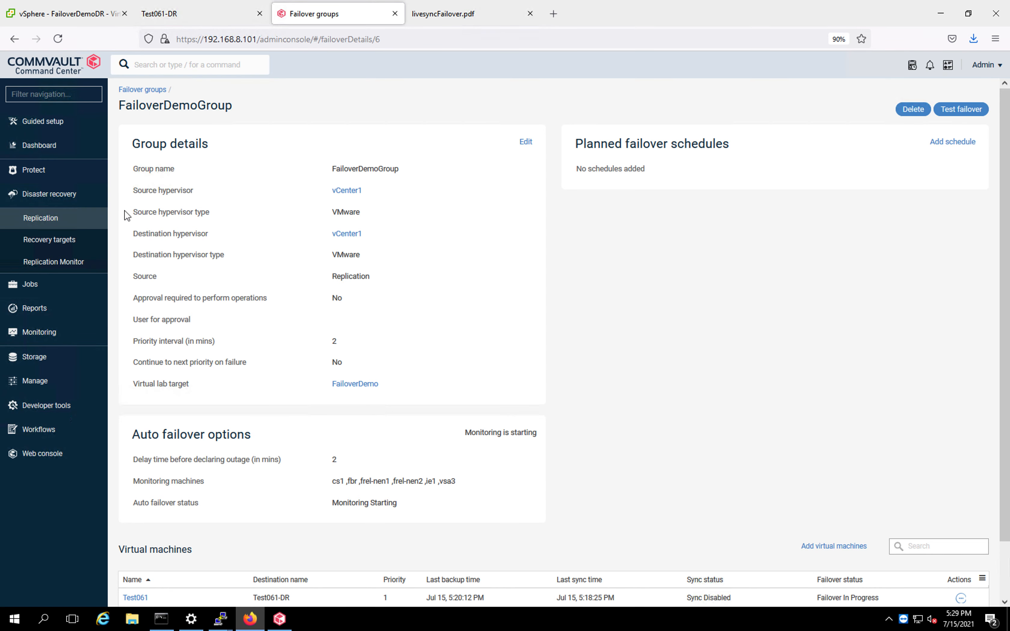
Check the active jobs list, then page back through livesyncFailover.pdf to the Table of Contents.
{"action": "left_click", "coordinate": [34, 287]}
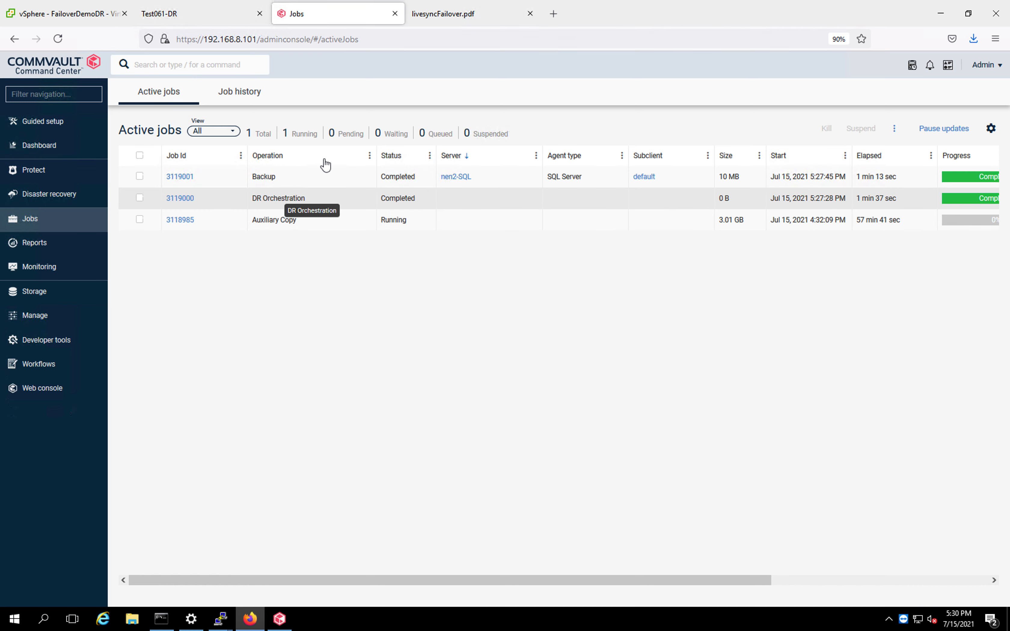
{"action": "left_click", "coordinate": [443, 22]}
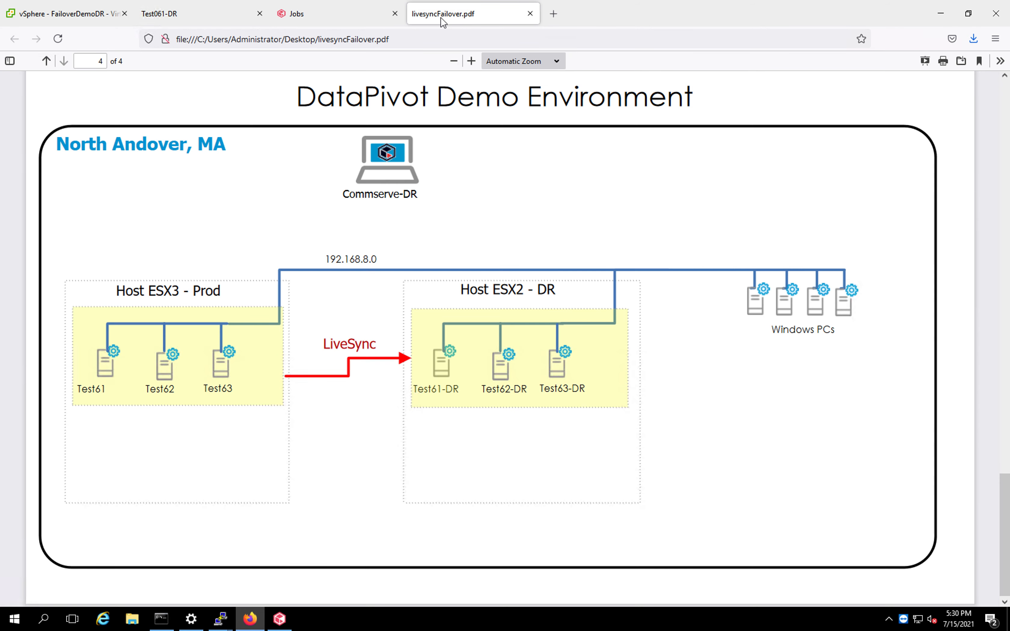
{"action": "left_click", "coordinate": [197, 19]}
{"action": "left_click", "coordinate": [414, 16]}
{"action": "left_click", "coordinate": [47, 61]}
{"action": "left_click", "coordinate": [47, 62]}
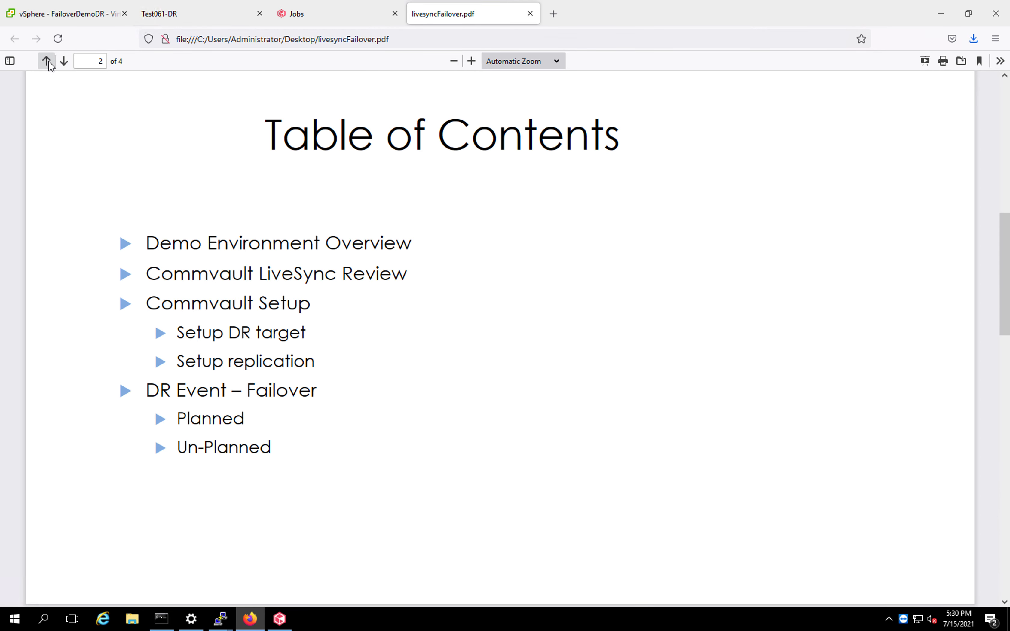
{"action": "left_click", "coordinate": [47, 61]}
{"action": "left_click", "coordinate": [64, 62]}
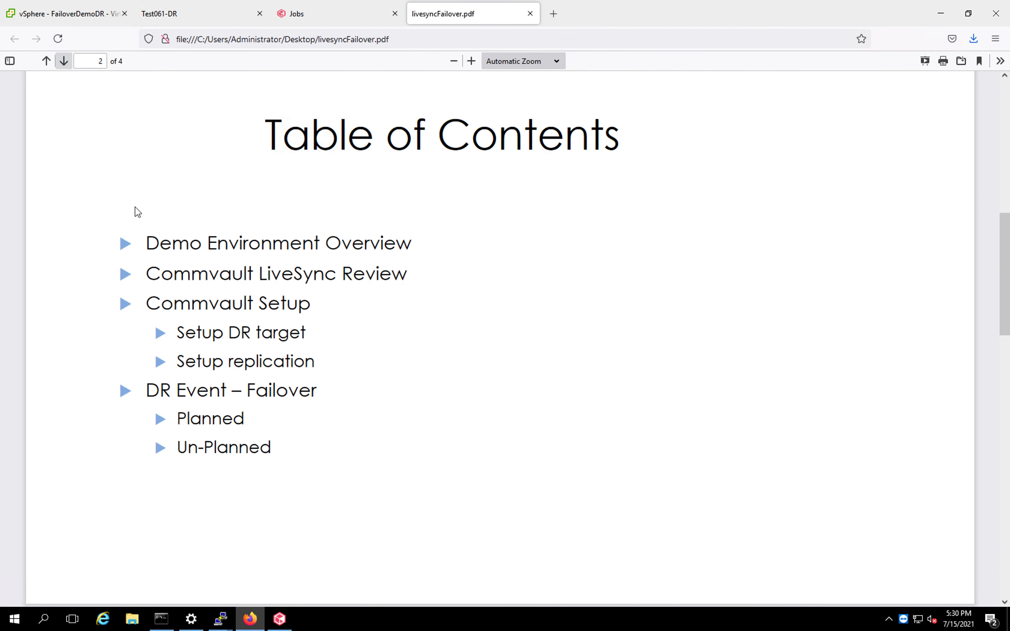